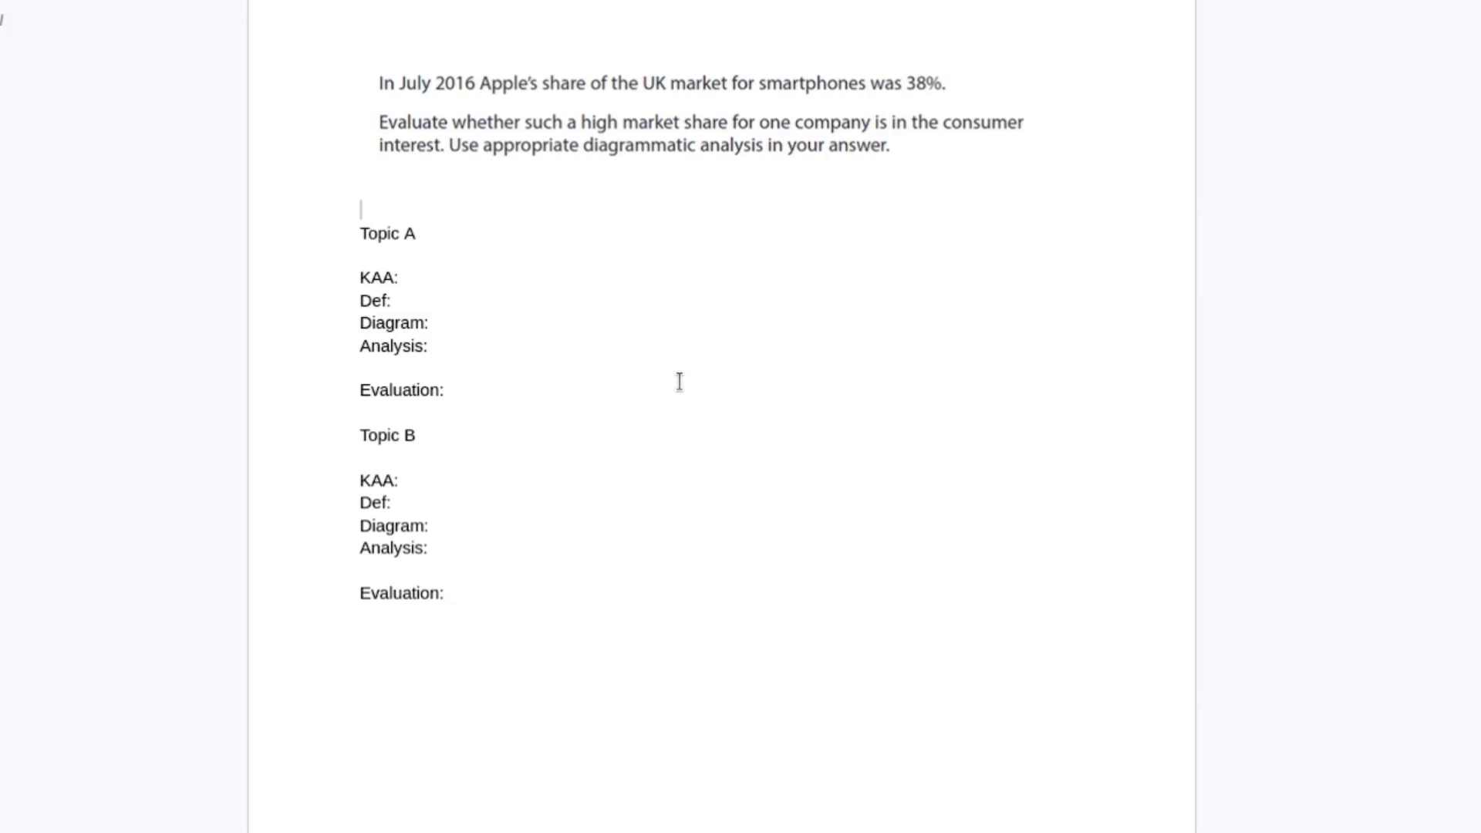
- Title Topic A as 'Topic A: Allocative Efficiency'
left_click(602, 224)
type(":")
type("D")
key("BackSpace")
type("Allocative Efficiency")
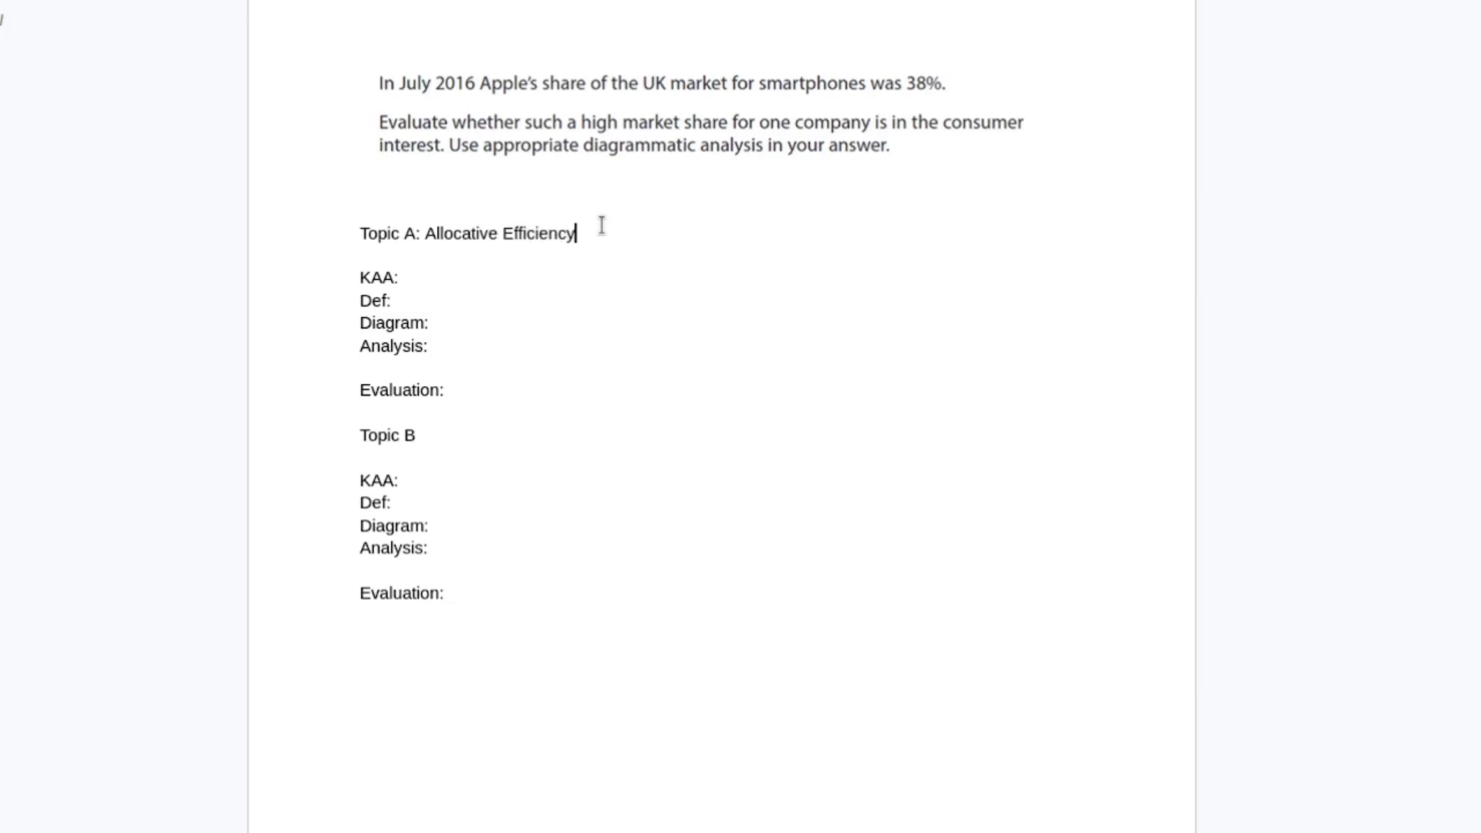
- Title Topic B as 'Topic B: Dynamic Efficiency'
left_click(656, 479)
left_click(645, 442)
type(": Dynamic Effici")
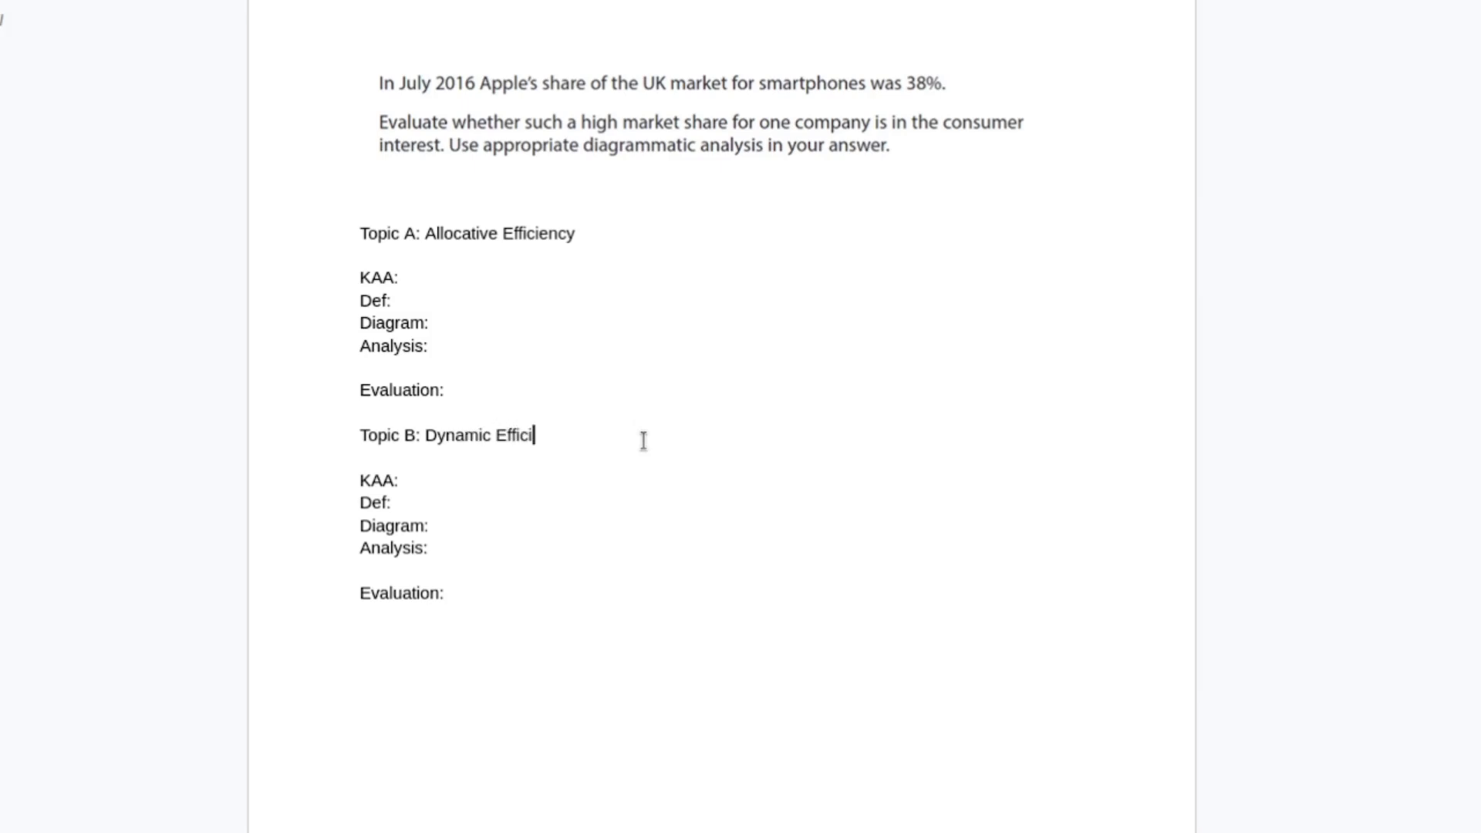
type("ency")
key("Up")
key("Up")
key("Up")
key("Up")
key("Up")
key("Up")
key("Up")
key("Up")
key("Down")
key("Down")
key("Down")
key("Down")
key("Down")
key("Down")
key("Down")
key("Down")
key("Up")
key("Up")
key("Down")
key("Down")
key("Down")
key("Down")
key("Down")
key("Down")
key("Down")
key("Down")
key("Down")
key("Down")
key("Down")
key("Down")
key("Down")
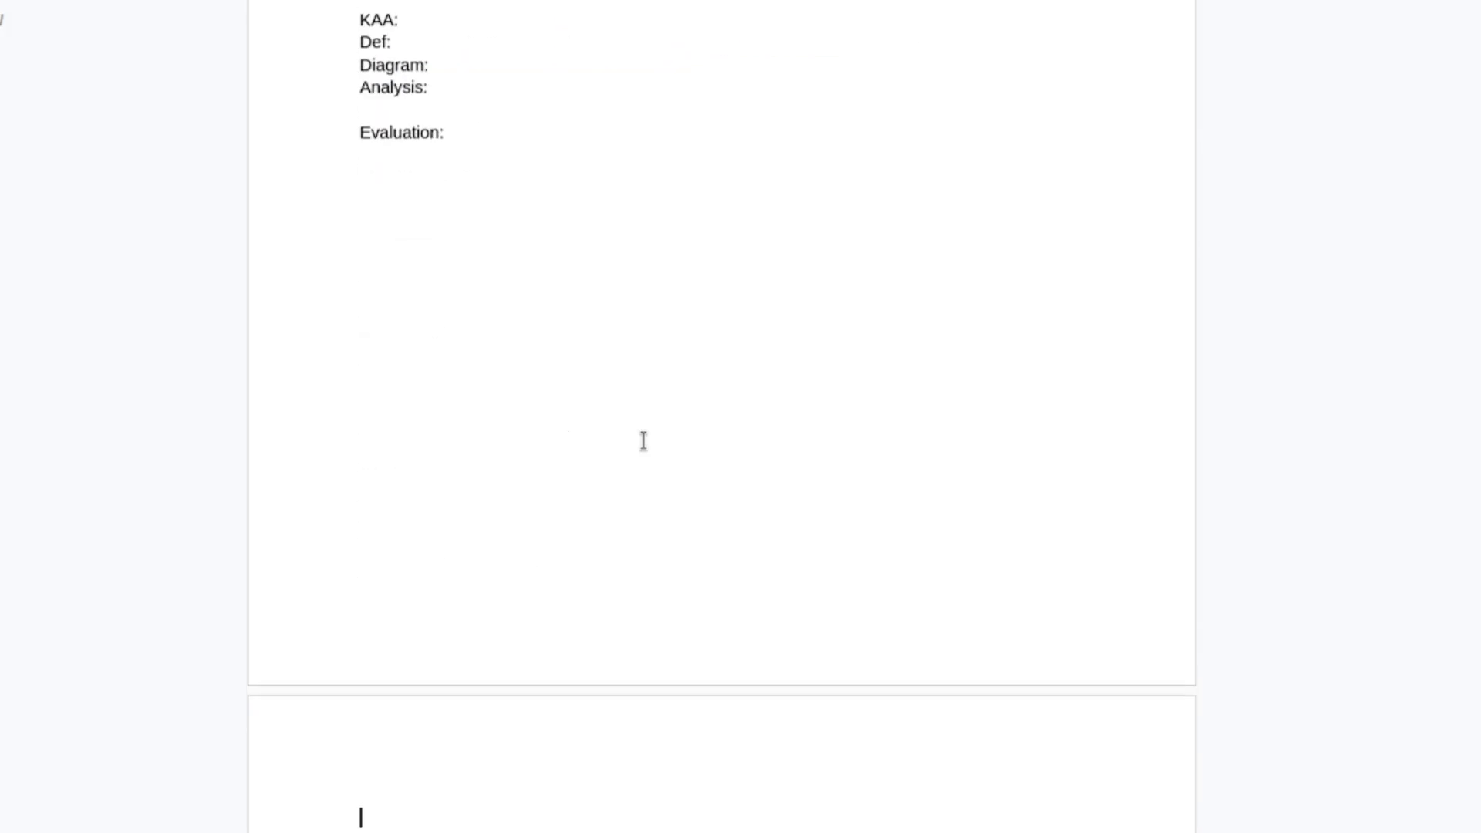
key("Up")
key("Up")
scroll(397, 381, "up", 6)
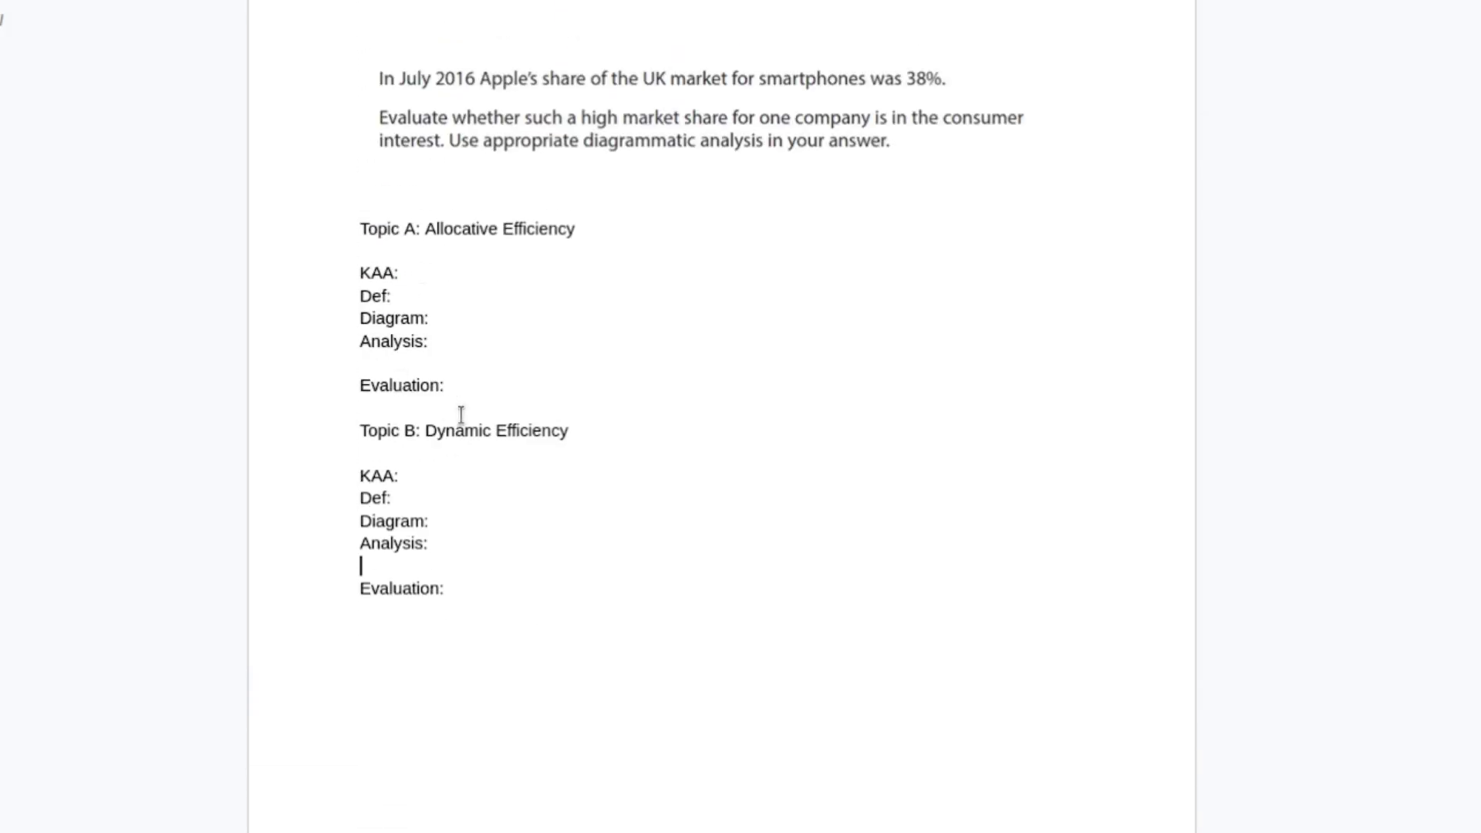
- Add a blank line above Def and a new 'Application:' line under Topic A's Diagram
left_click(497, 361)
left_click(502, 282)
left_click(355, 297)
key("Return")
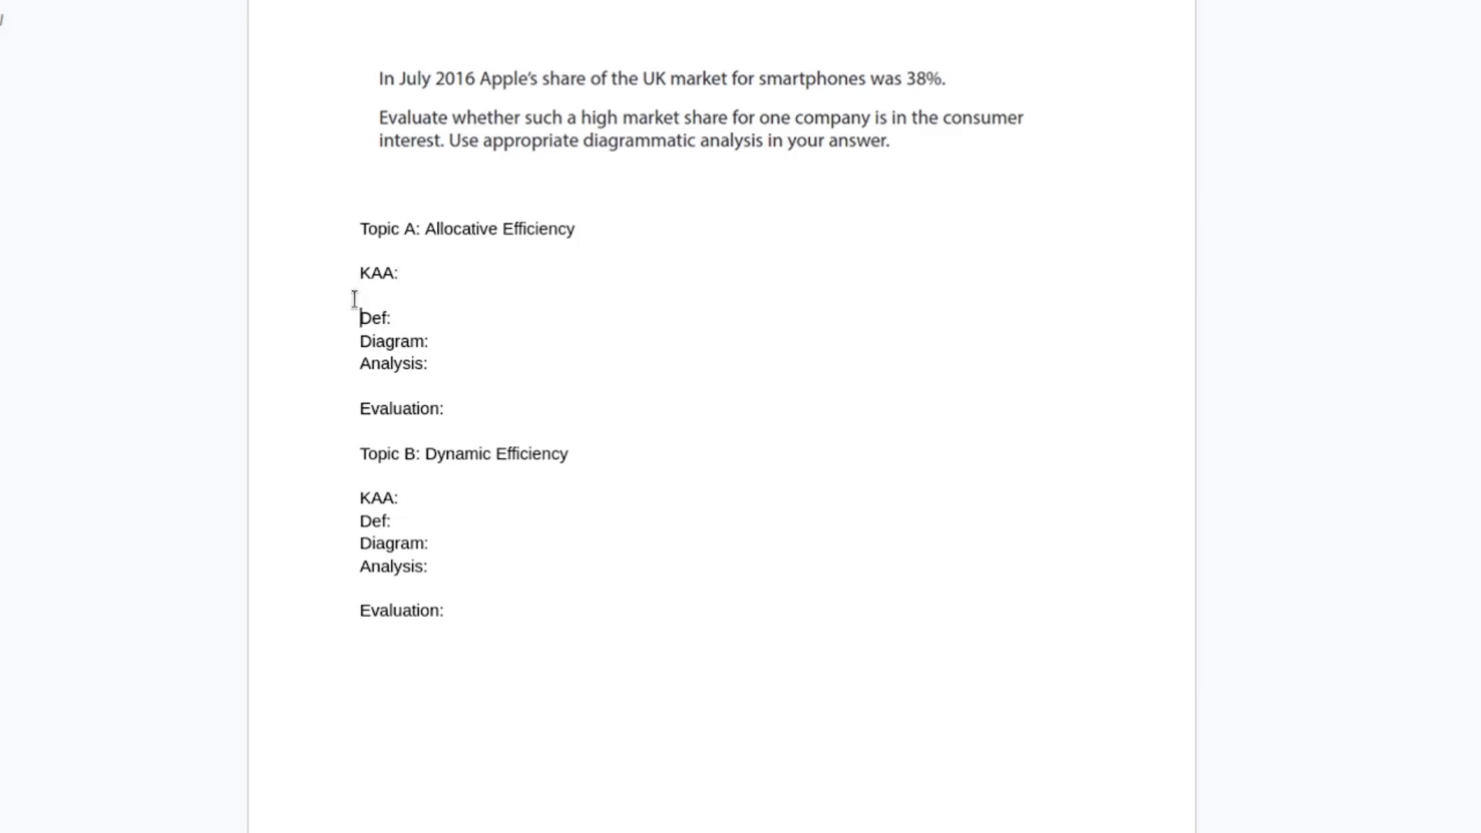
key("Down")
key("Down")
key("Return")
key("Up")
type("Da")
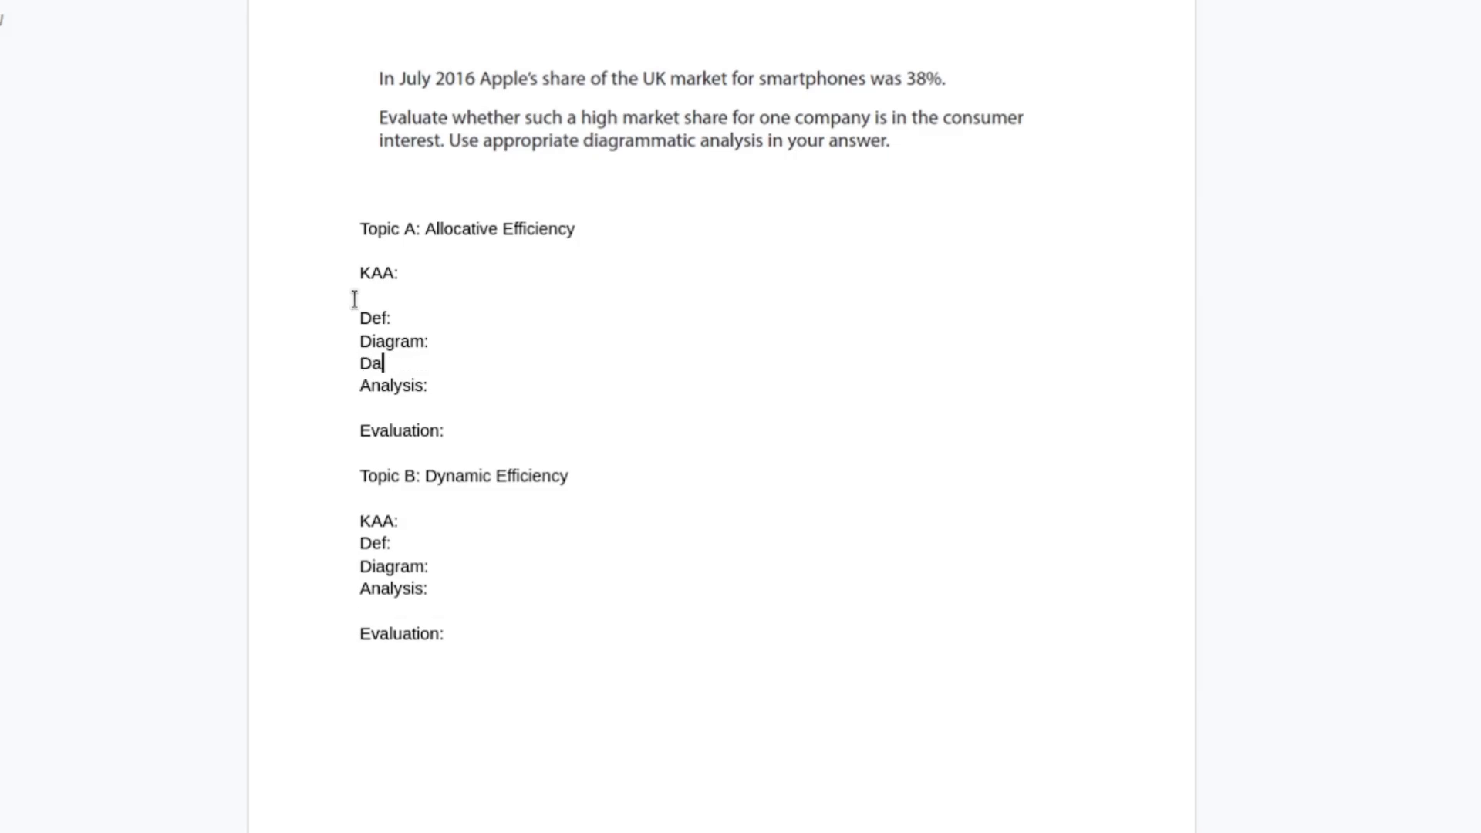
type("pp")
key("BackSpace")
key("BackSpace")
key("BackSpace")
key("BackSpace")
type("Application:")
- Define Allocative Efficiency after Def: goods go to consumers who value them most, at lowest price and high output
key("Up")
key("Up")
key("Up")
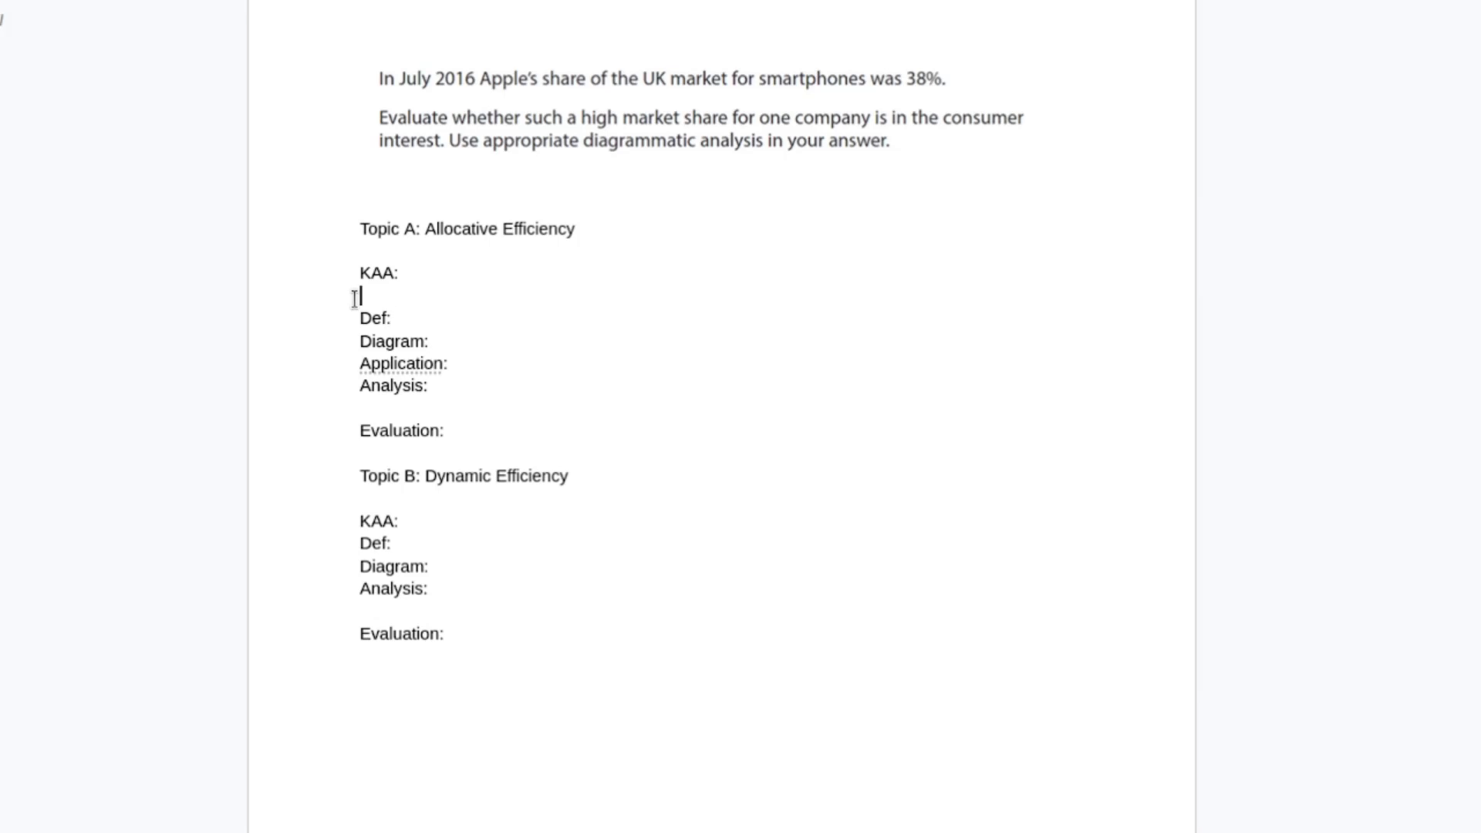
key("Down")
key("End")
type("Allocativ")
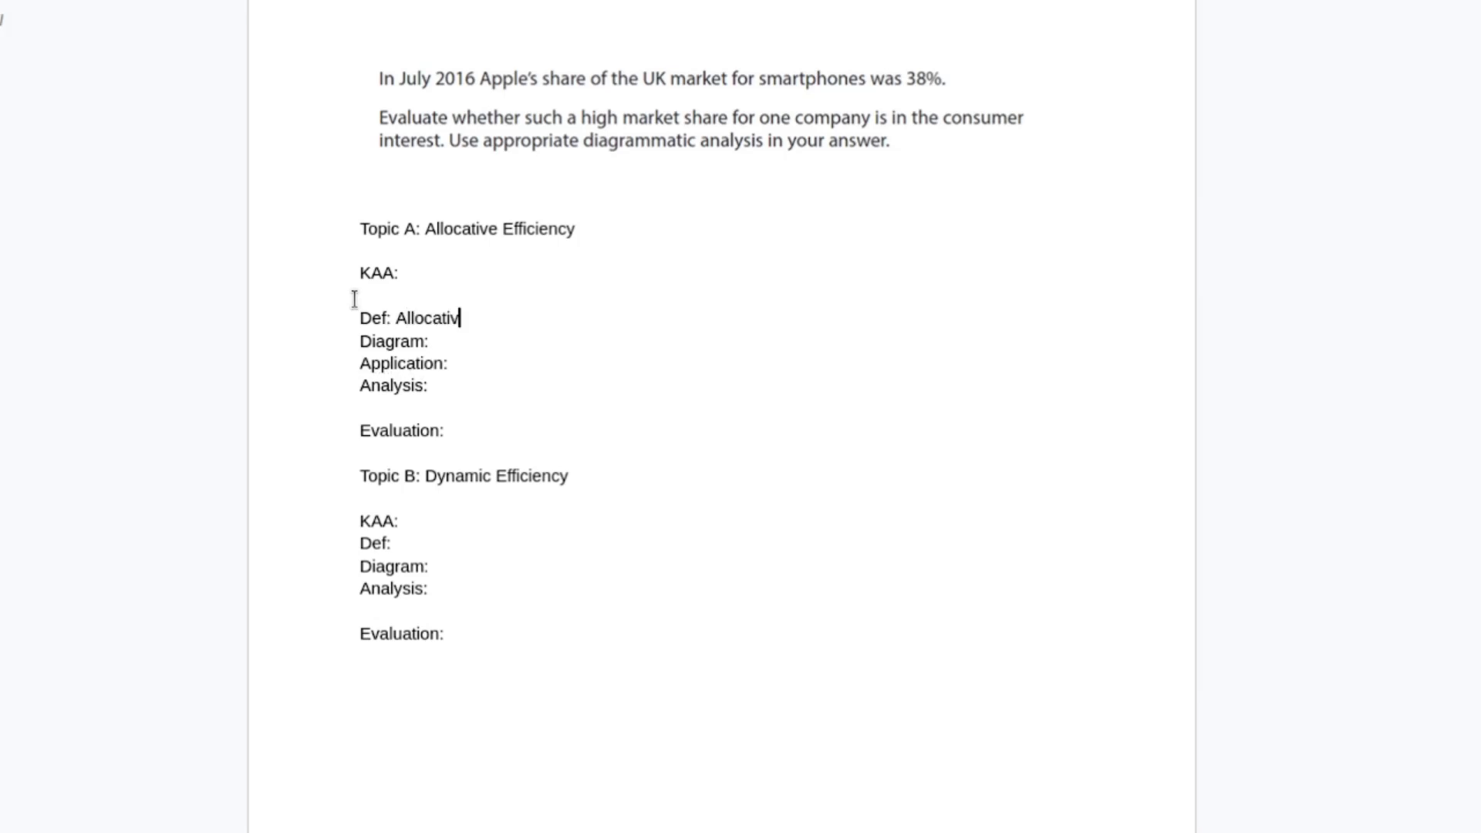
type("e Efficiency ")
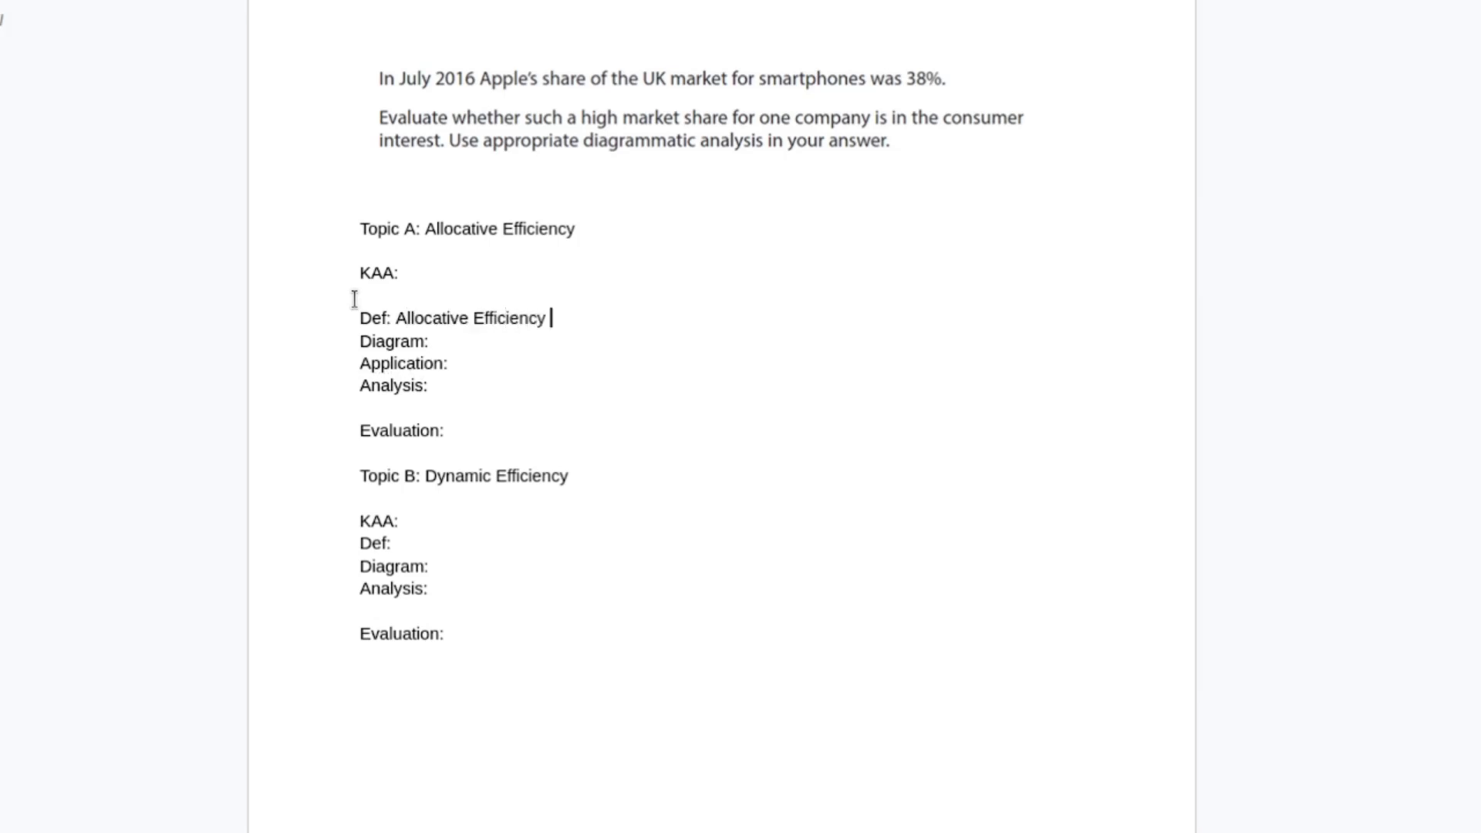
type("- the efficient ")
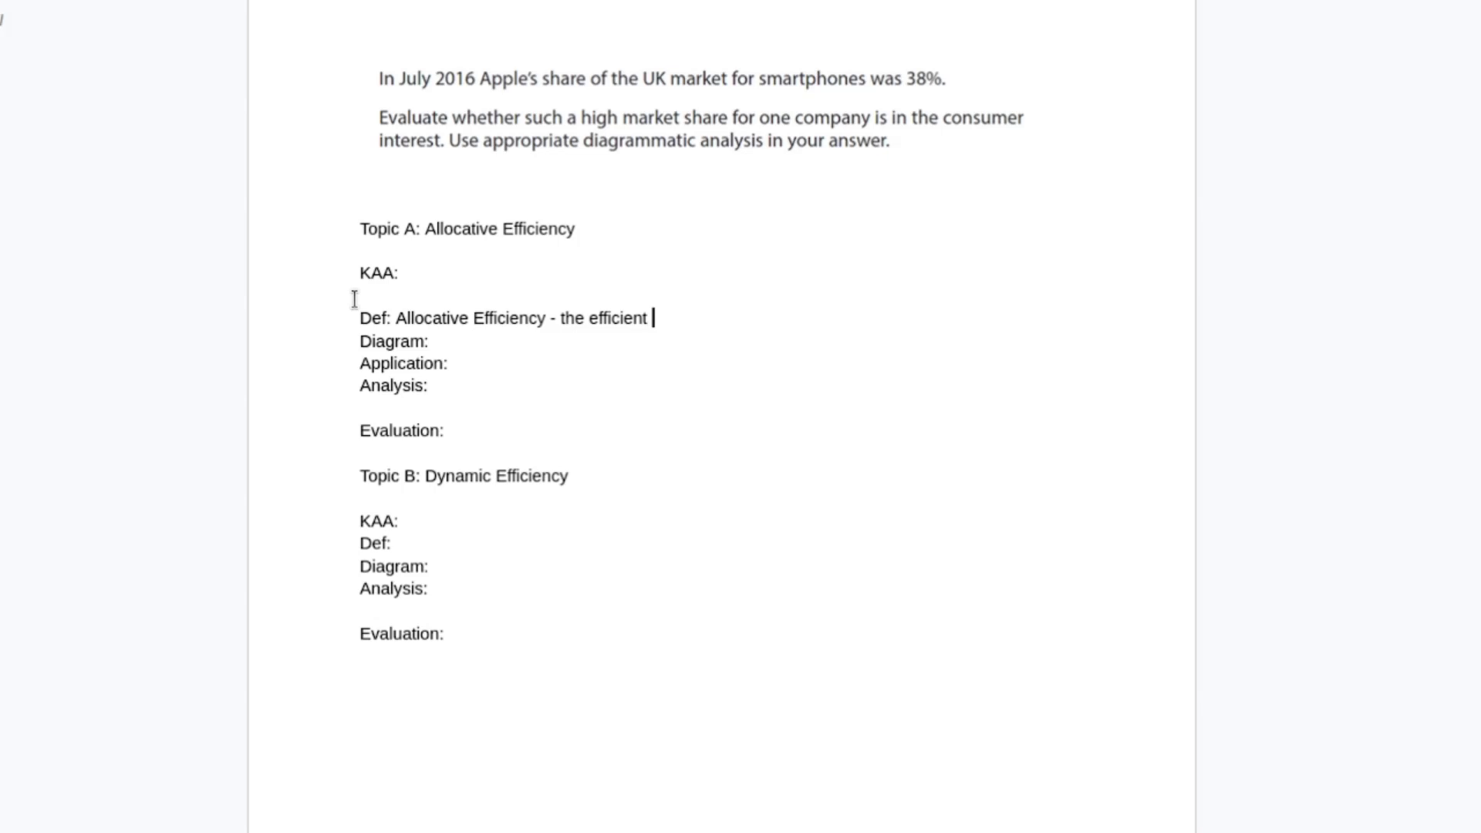
type("allocation of goods t")
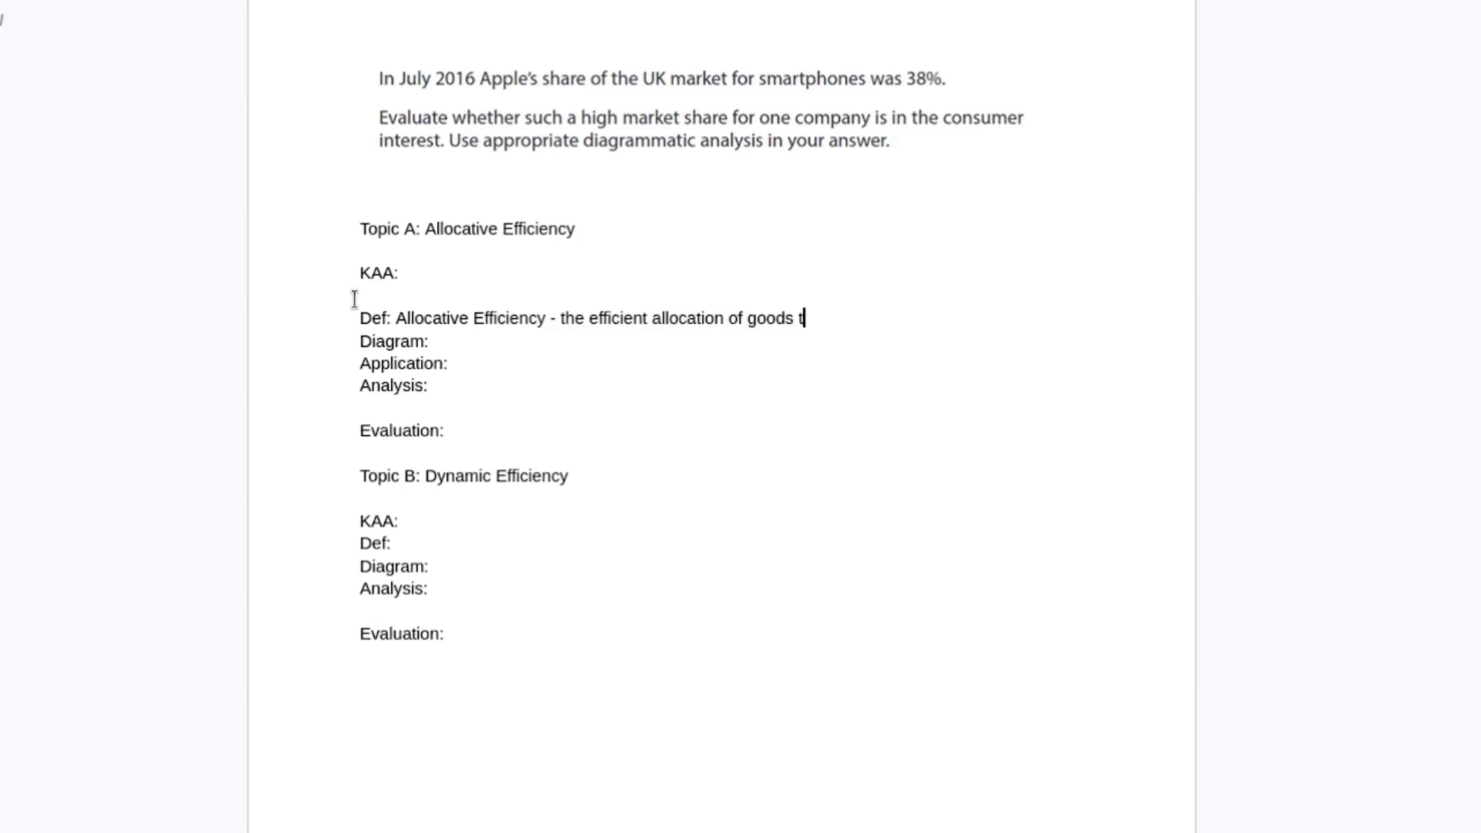
type("o consumers wh")
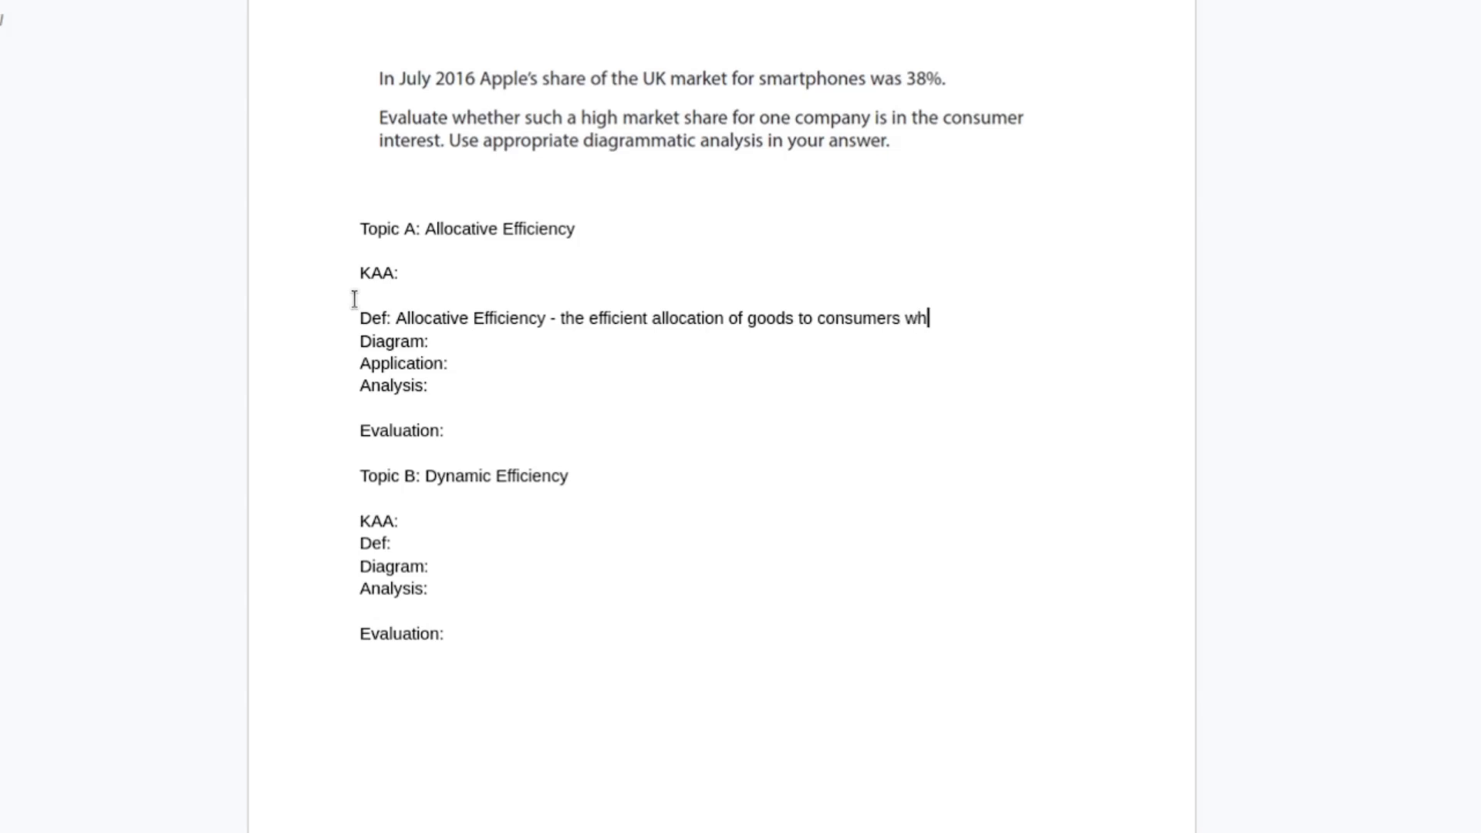
type("o value them most")
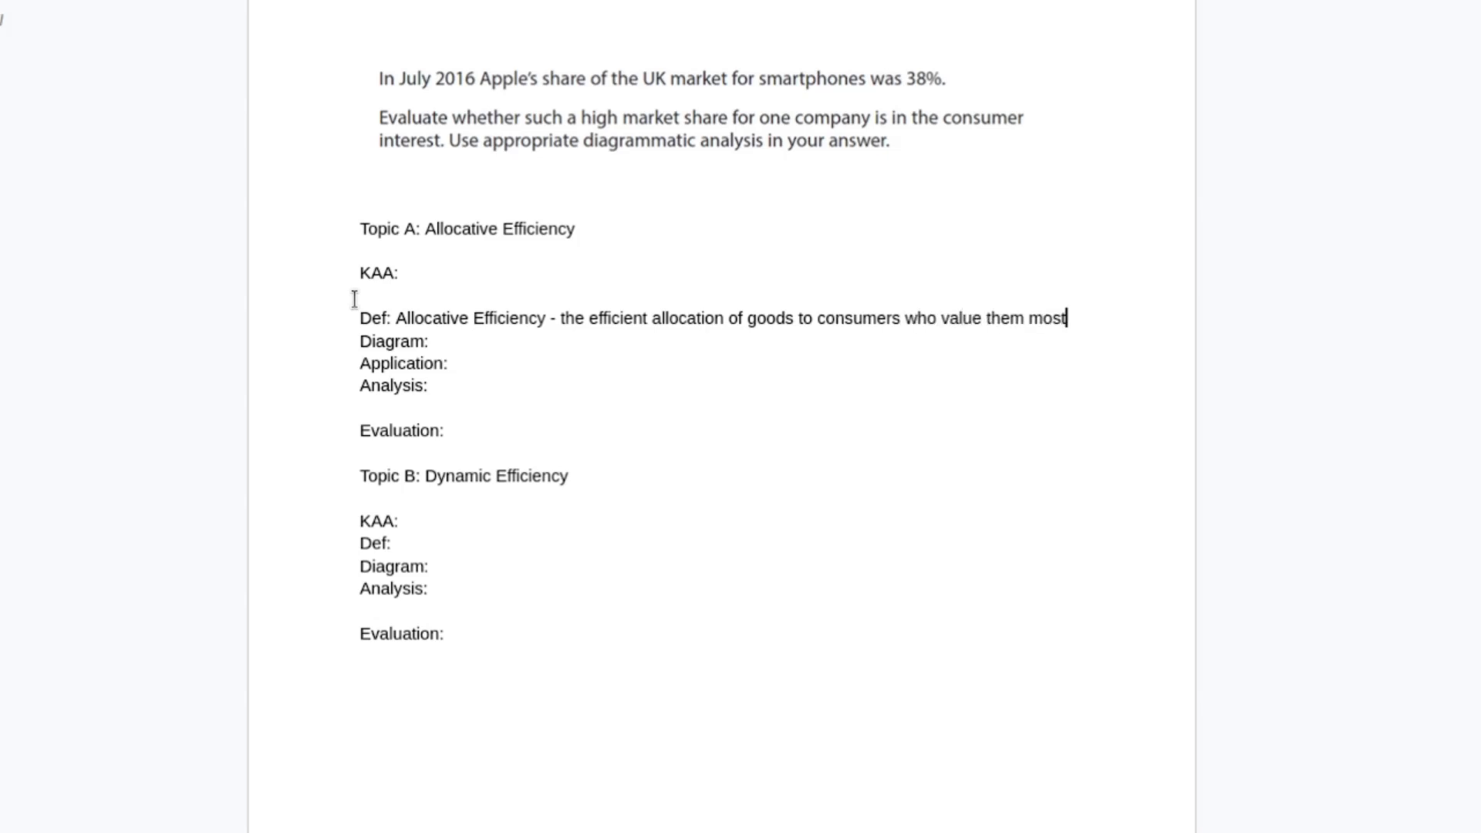
type(", which is characterised by the lost")
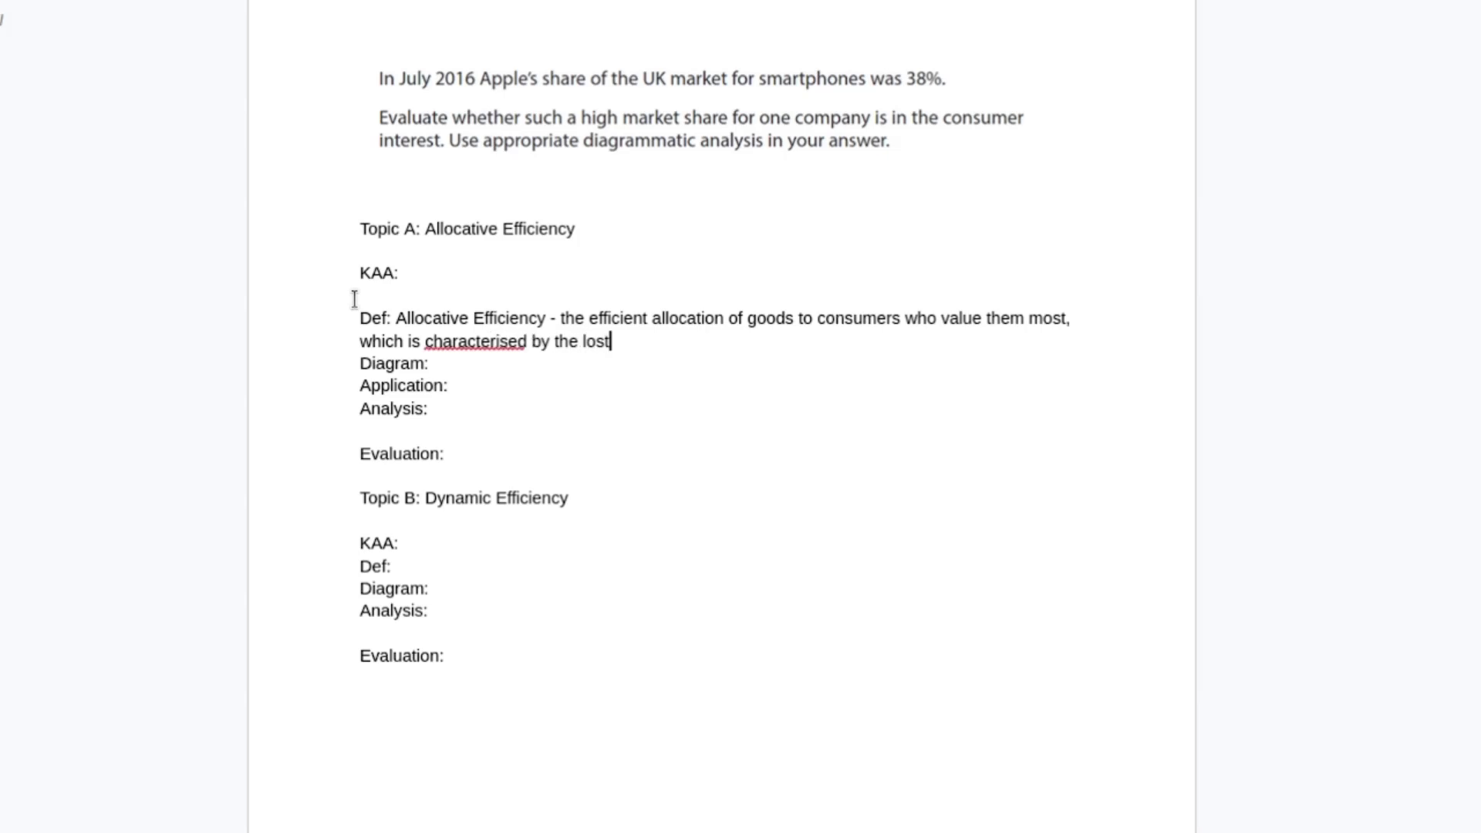
key("BackSpace")
key("BackSpace")
key("BackSpace")
key("BackSpace")
type("lowest possible price for ")
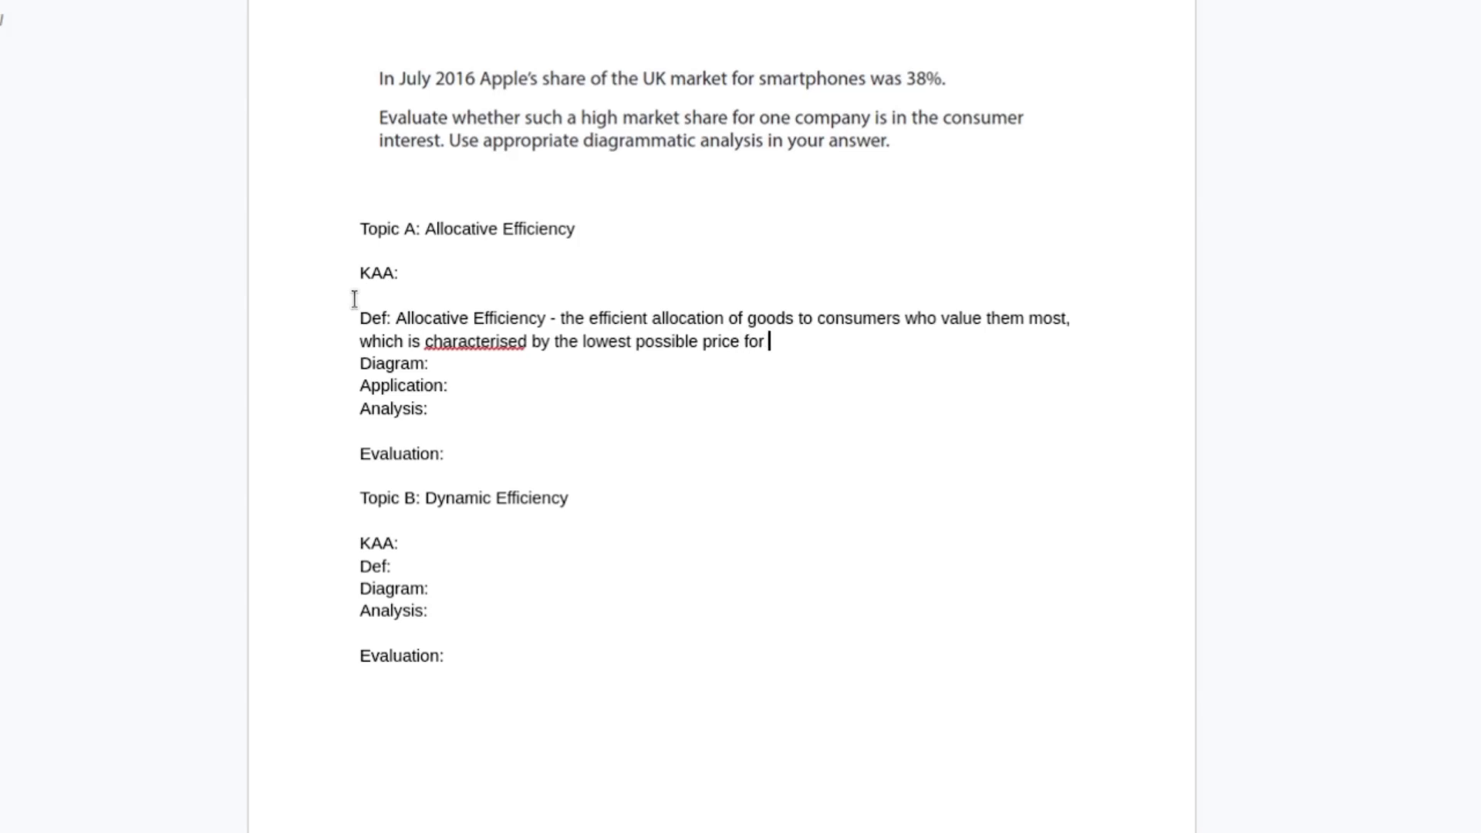
type("consumers as wel")
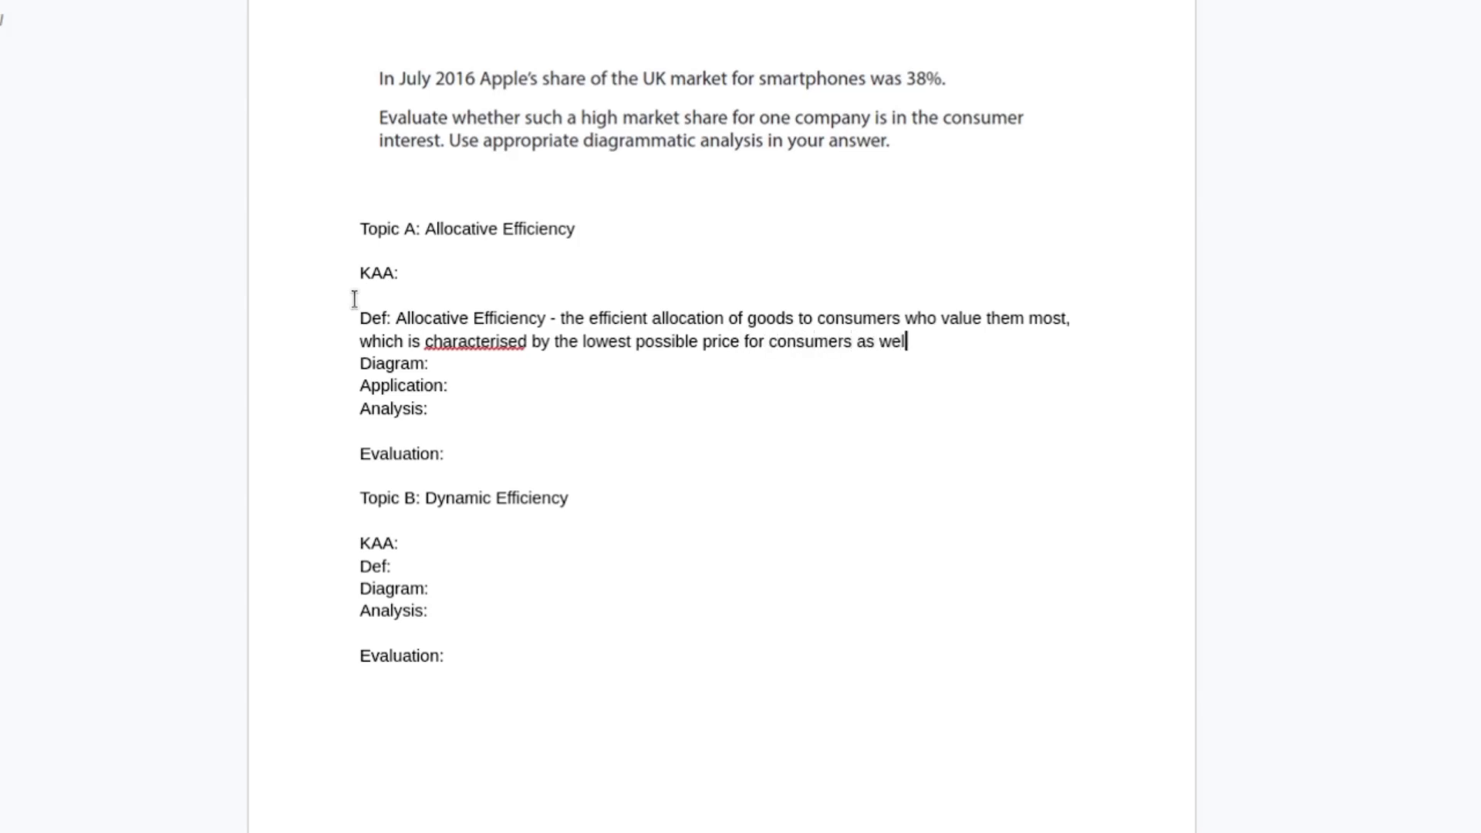
type("l as high output.")
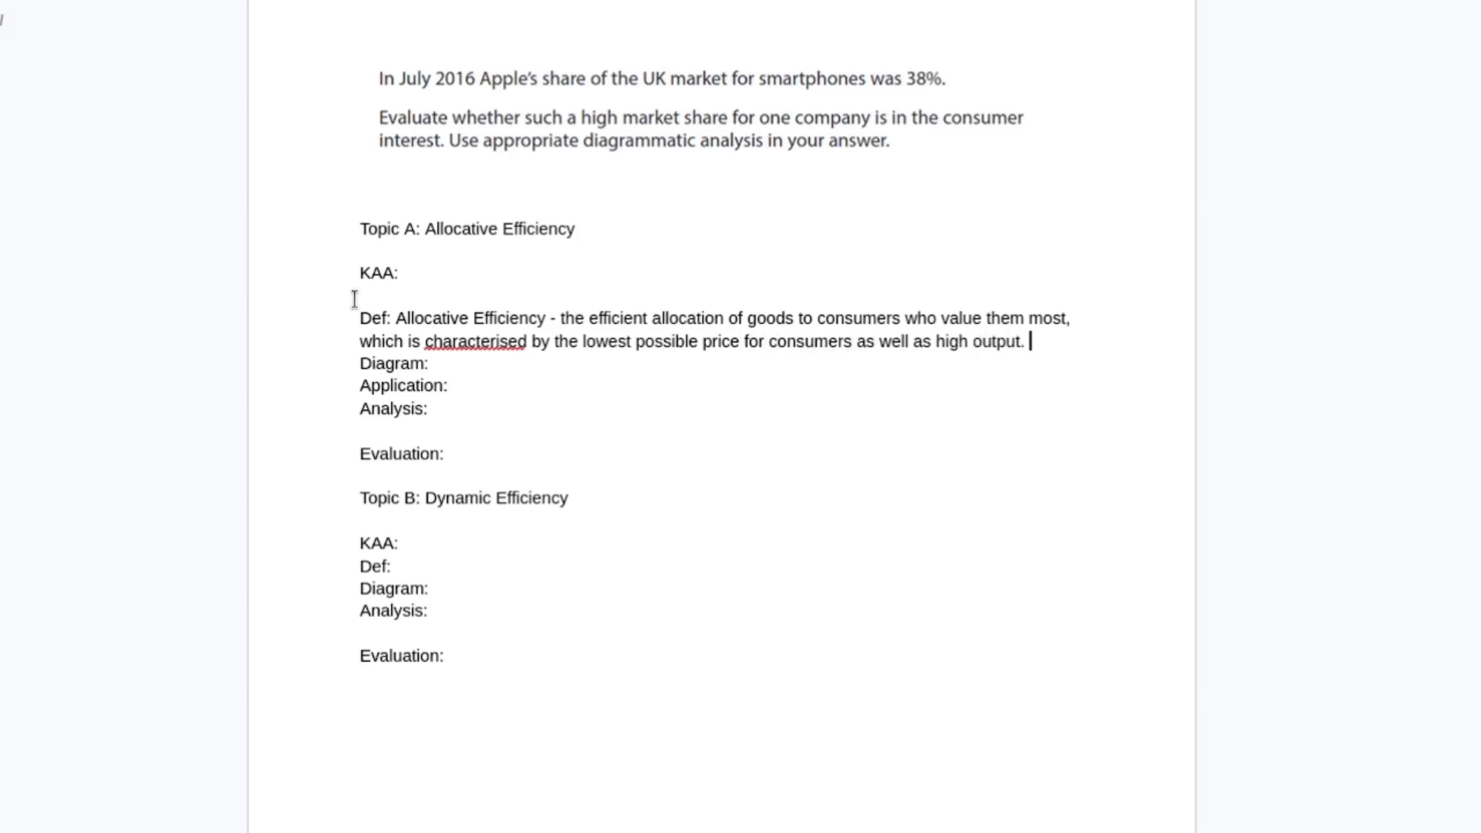
- Correct the spelling of 'characterised' to 'characterized'
right_click(519, 355)
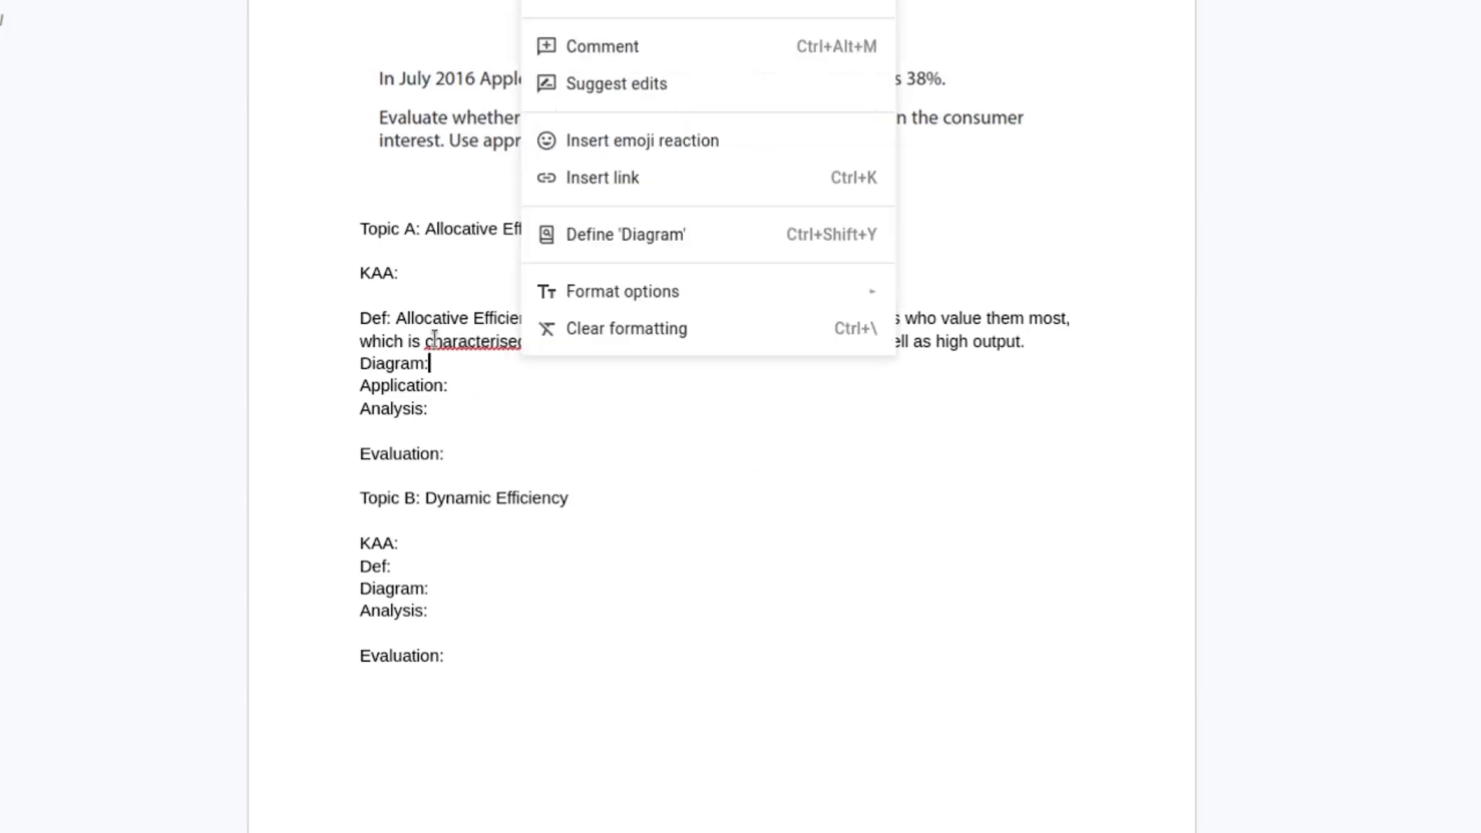
left_click(434, 341)
left_click(525, 258)
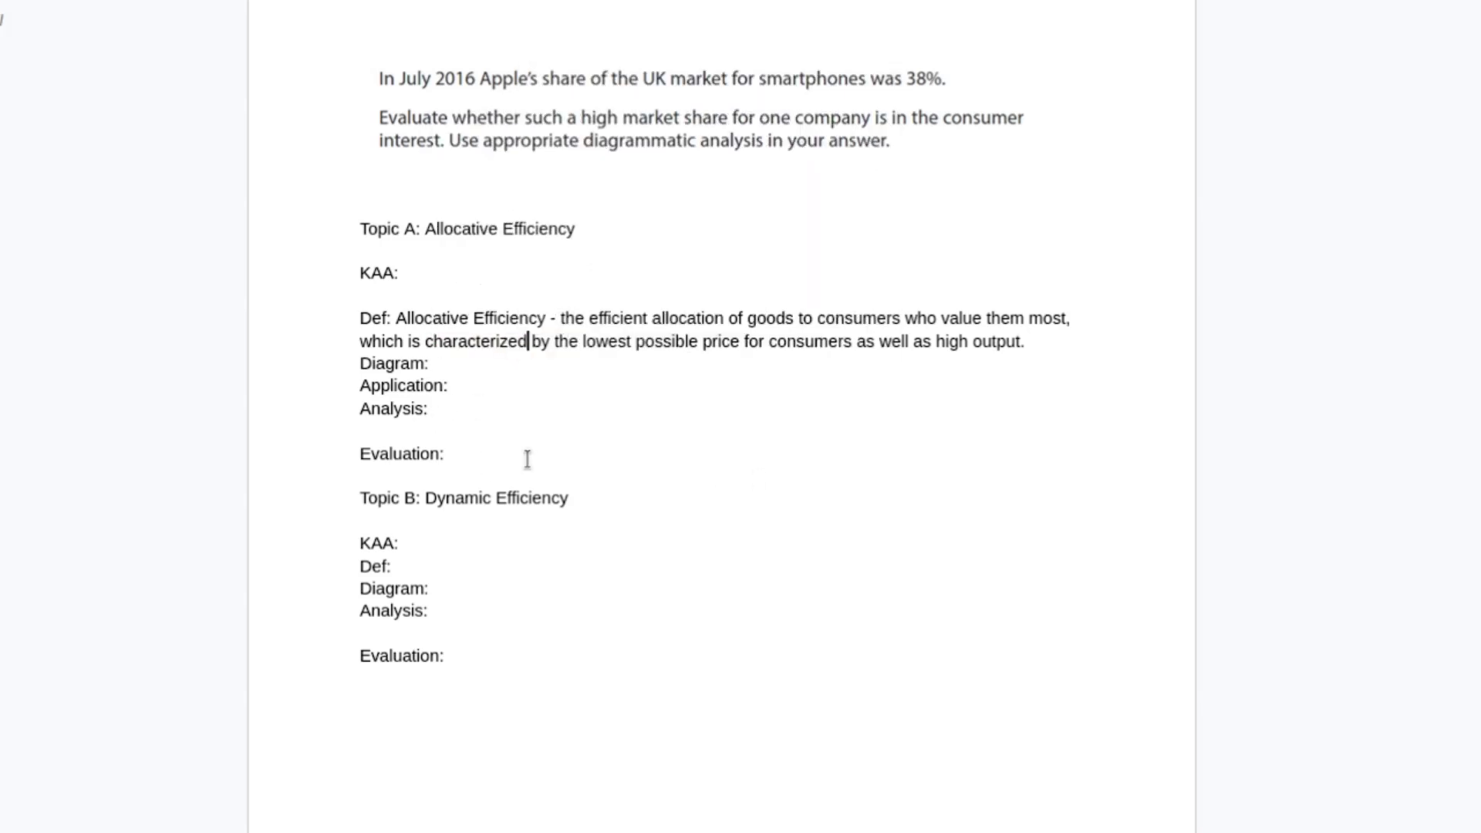
- Enter 'Monopoly diagram' after Topic A's Diagram label, without a full stop
left_click(486, 364)
type("Monopoly di")
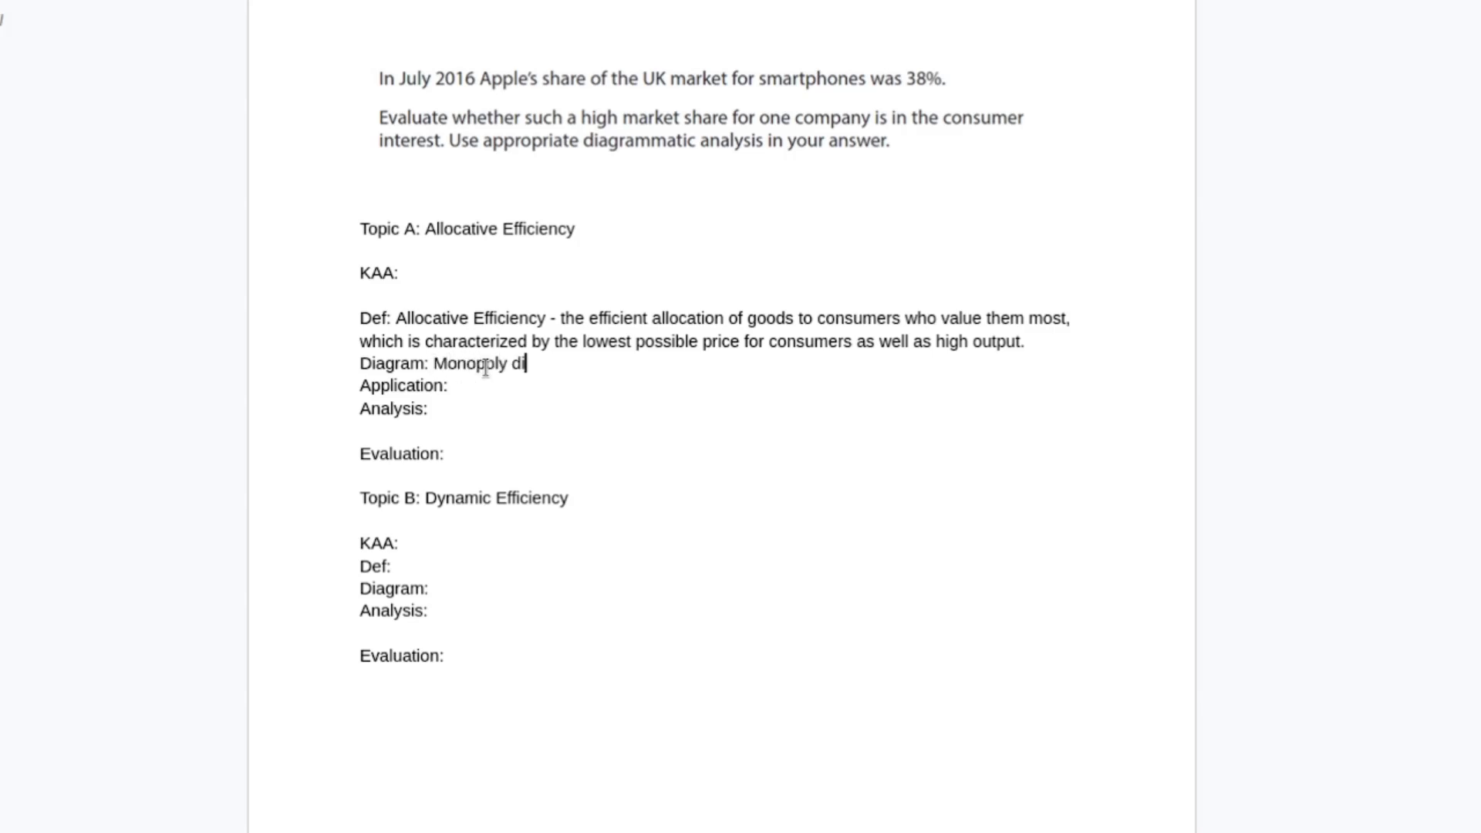
type("agram.")
key("BackSpace")
key("BackSpace")
scroll(776, 417, "down", 6)
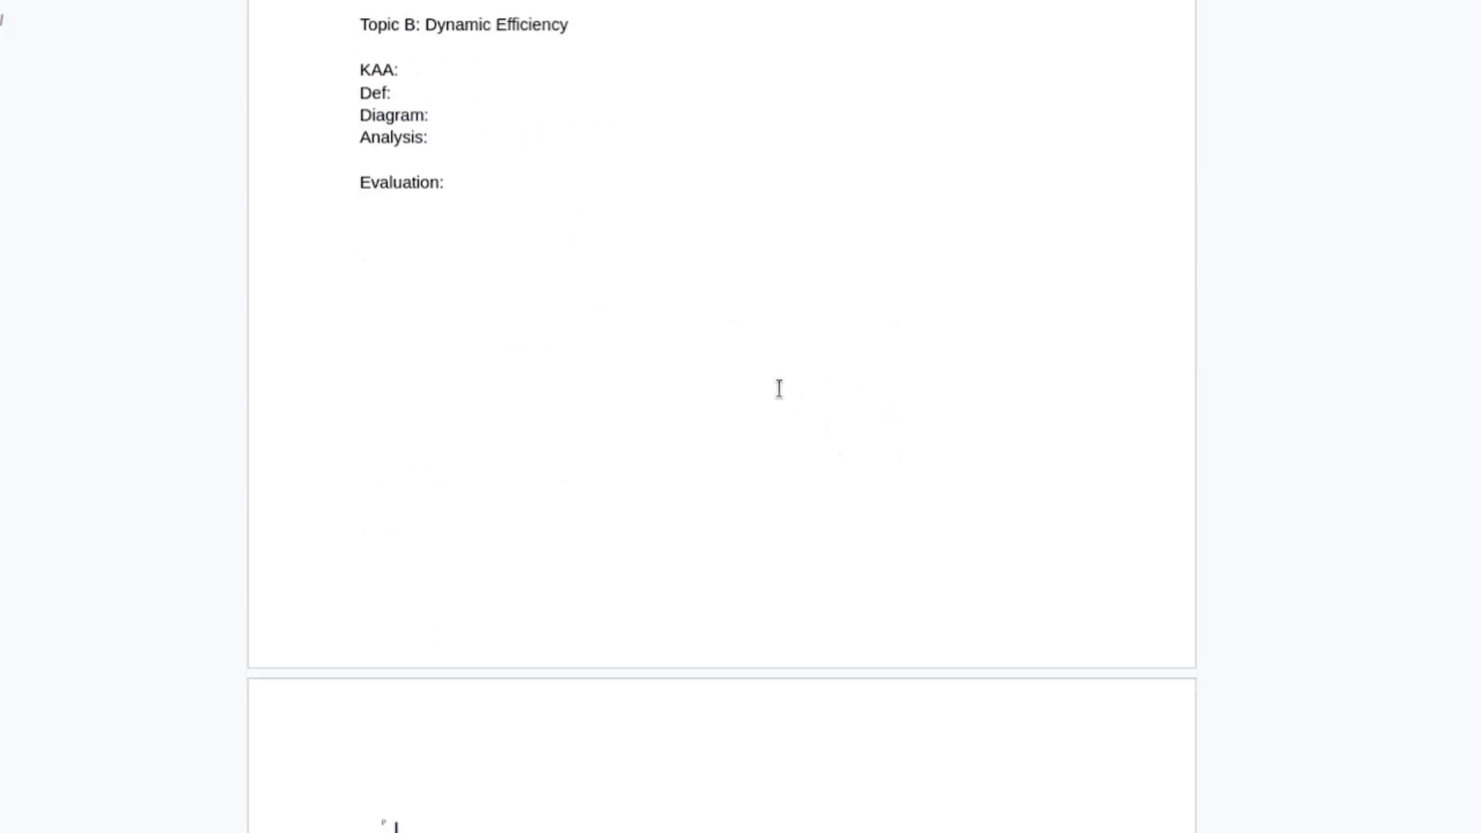
scroll(777, 386, "up", 5)
left_click(668, 332)
- Start the Analysis: as a dominant firm (monopoly), Apple can price set and restrict production to MC = MR
left_click(630, 278)
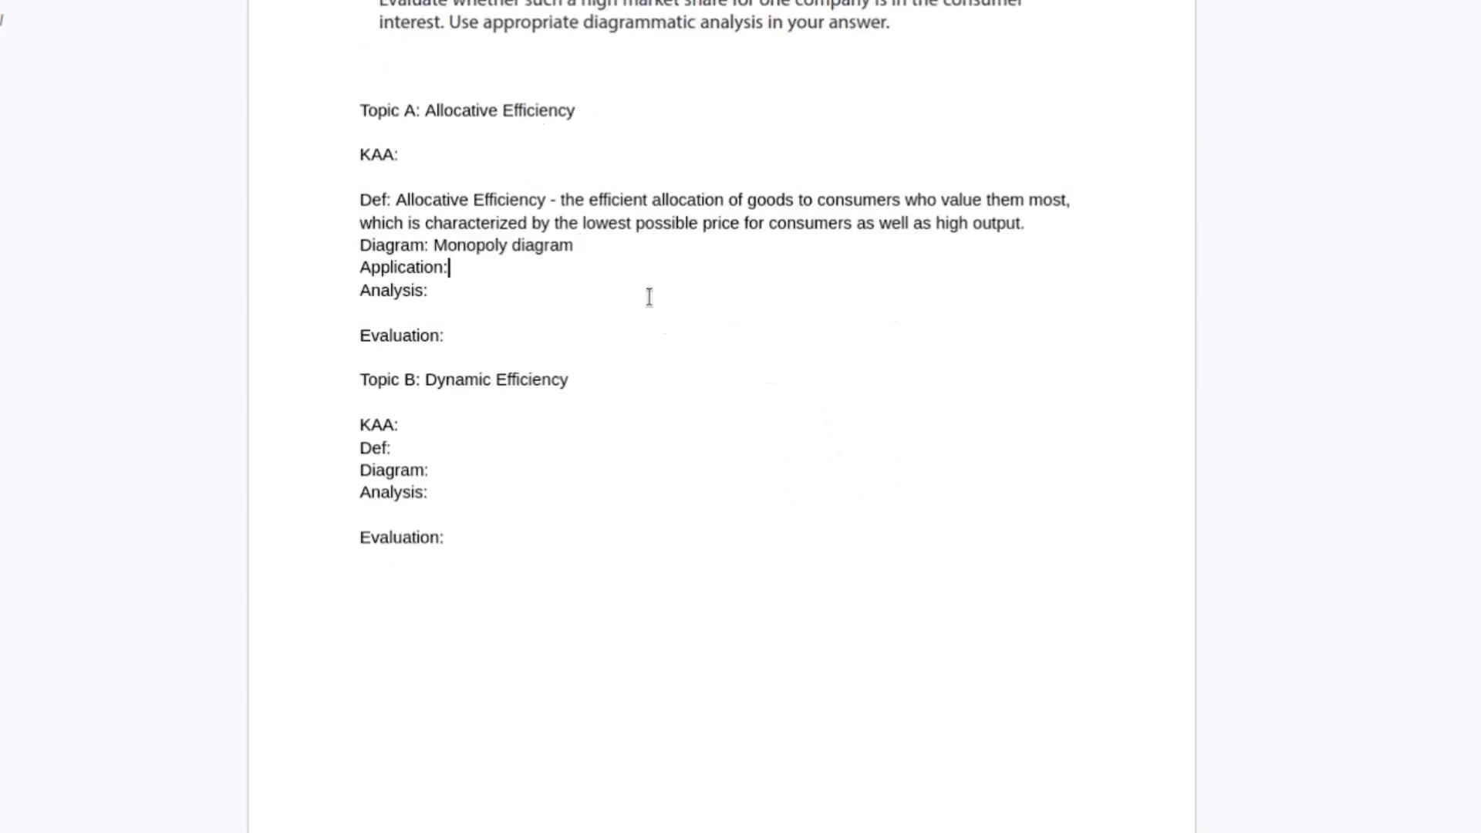
left_click(649, 297)
type("As a firm with")
type("ad do")
key("BackSpace")
key("BackSpace")
key("BackSpace")
key("BackSpace")
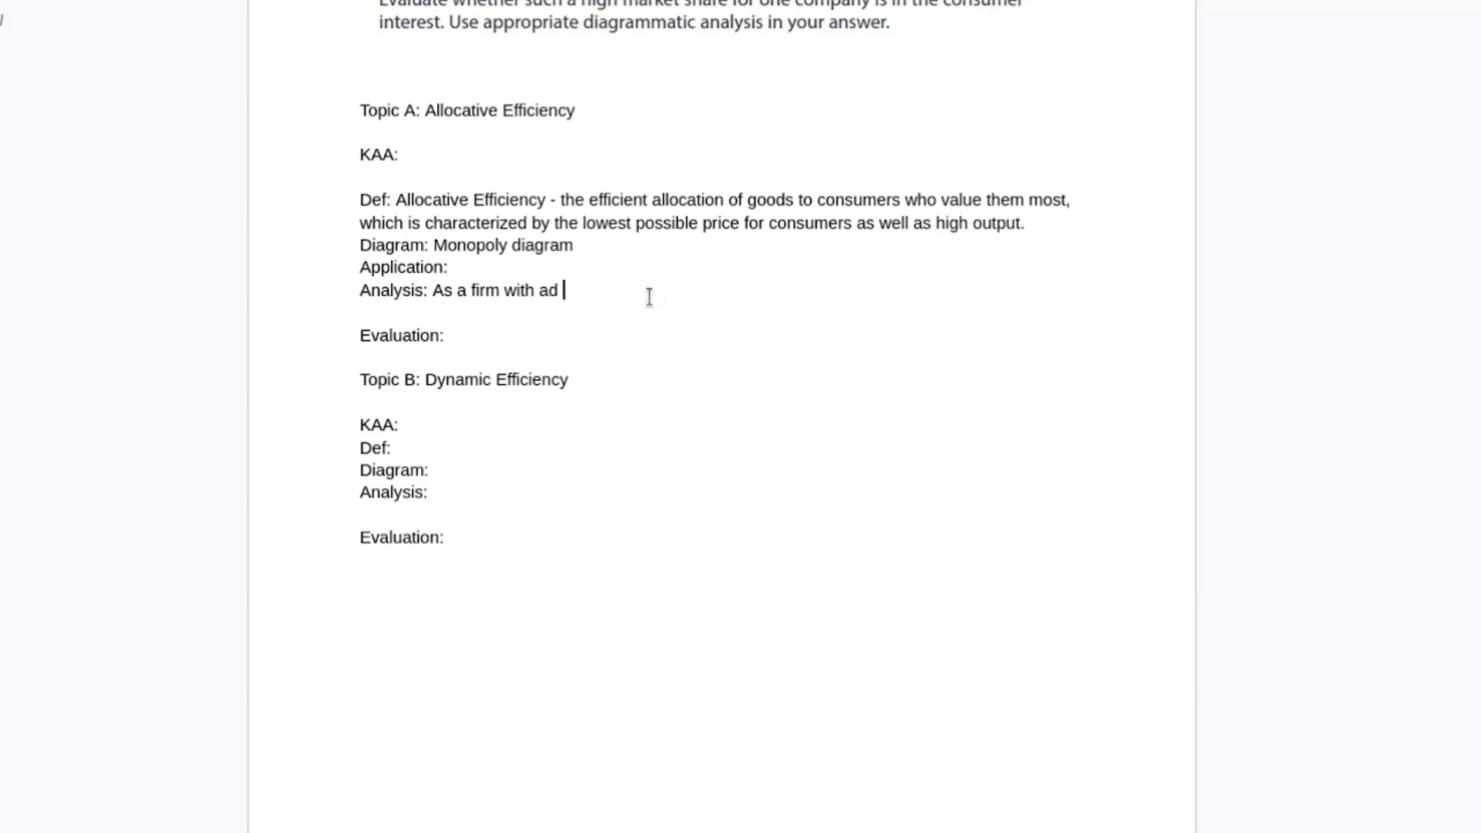
type("dominanat po")
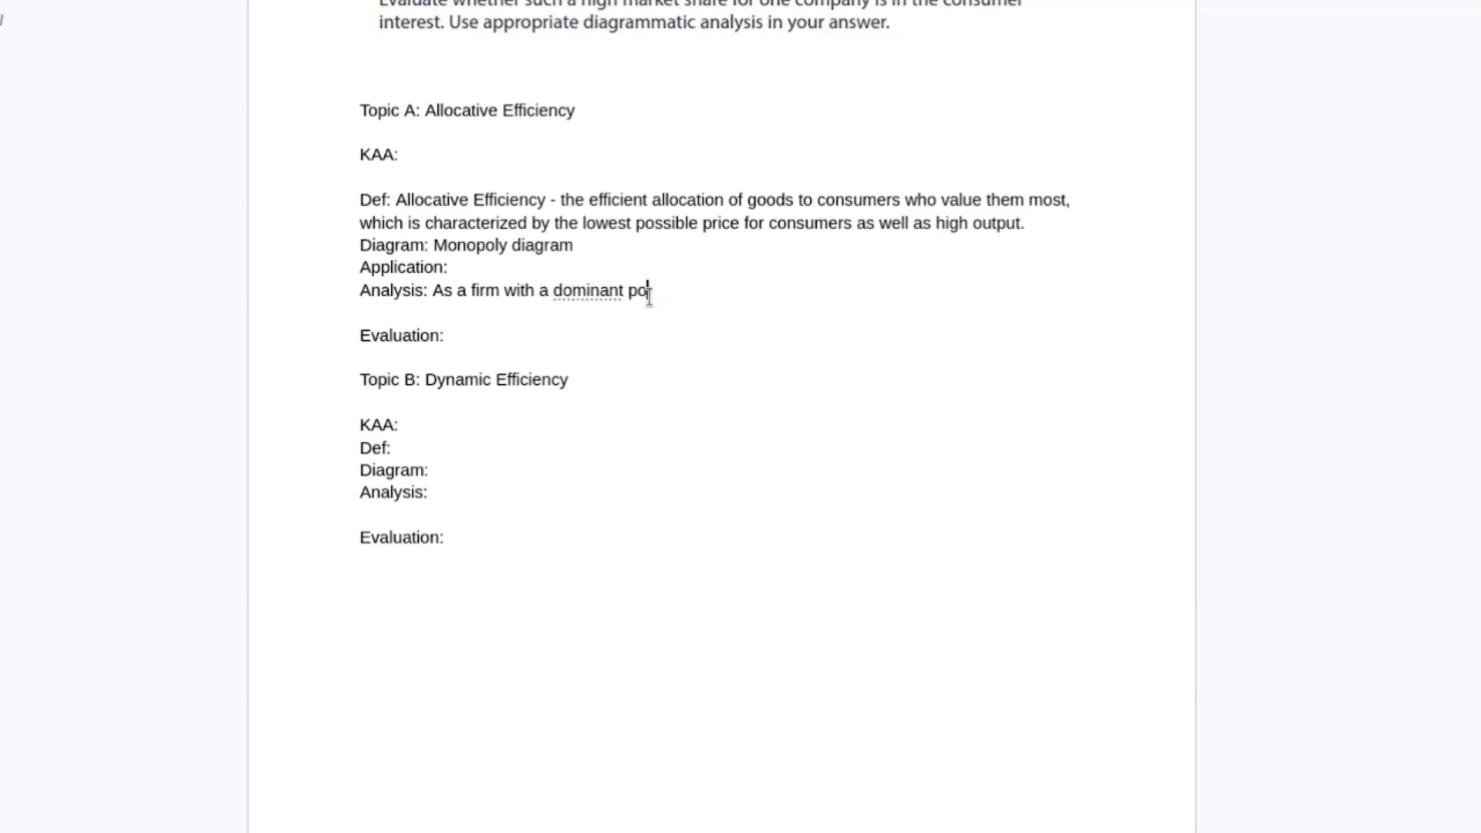
type("sition (monopoly")
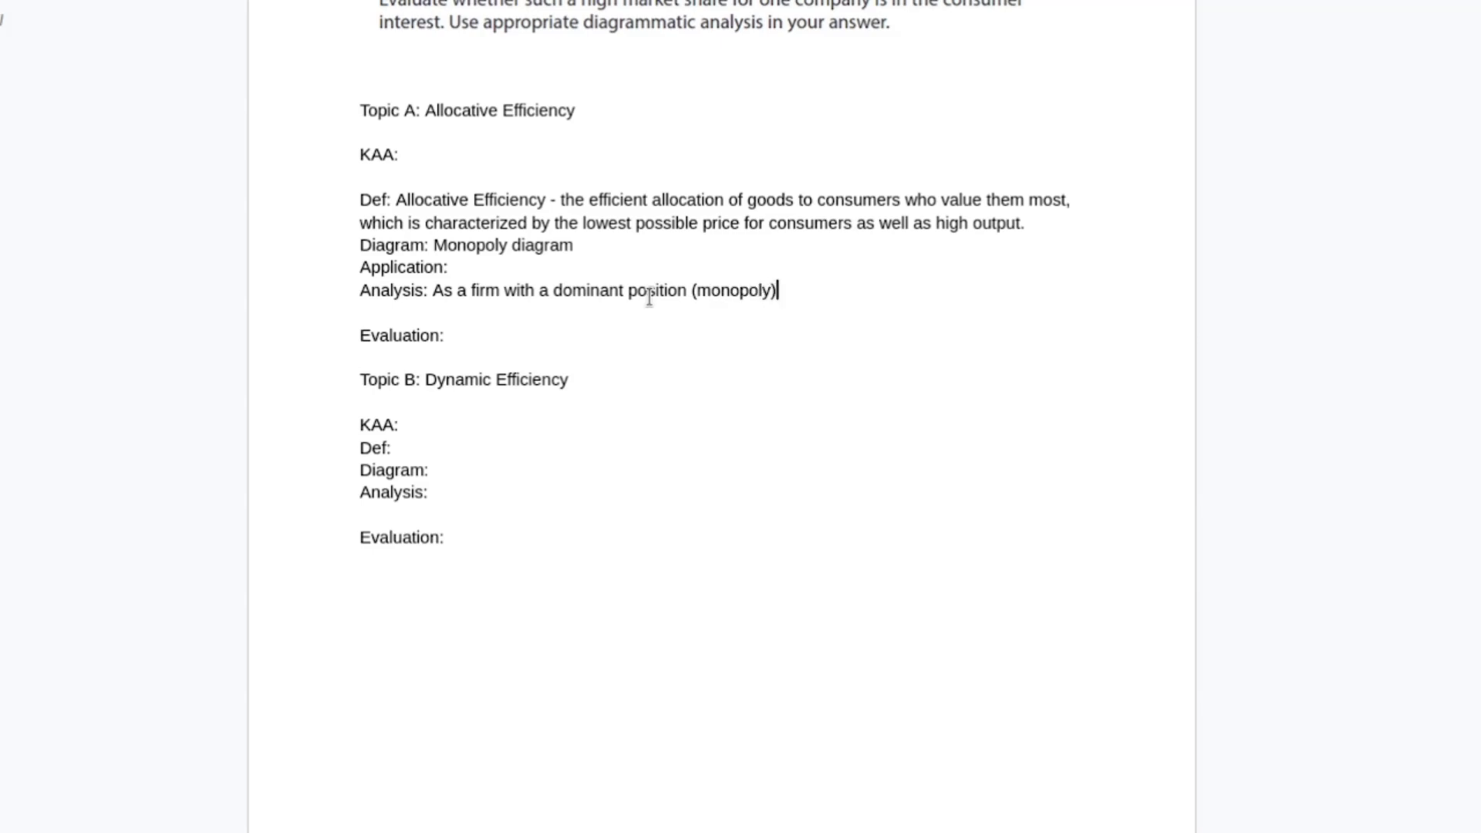
type("Apple is able to price")
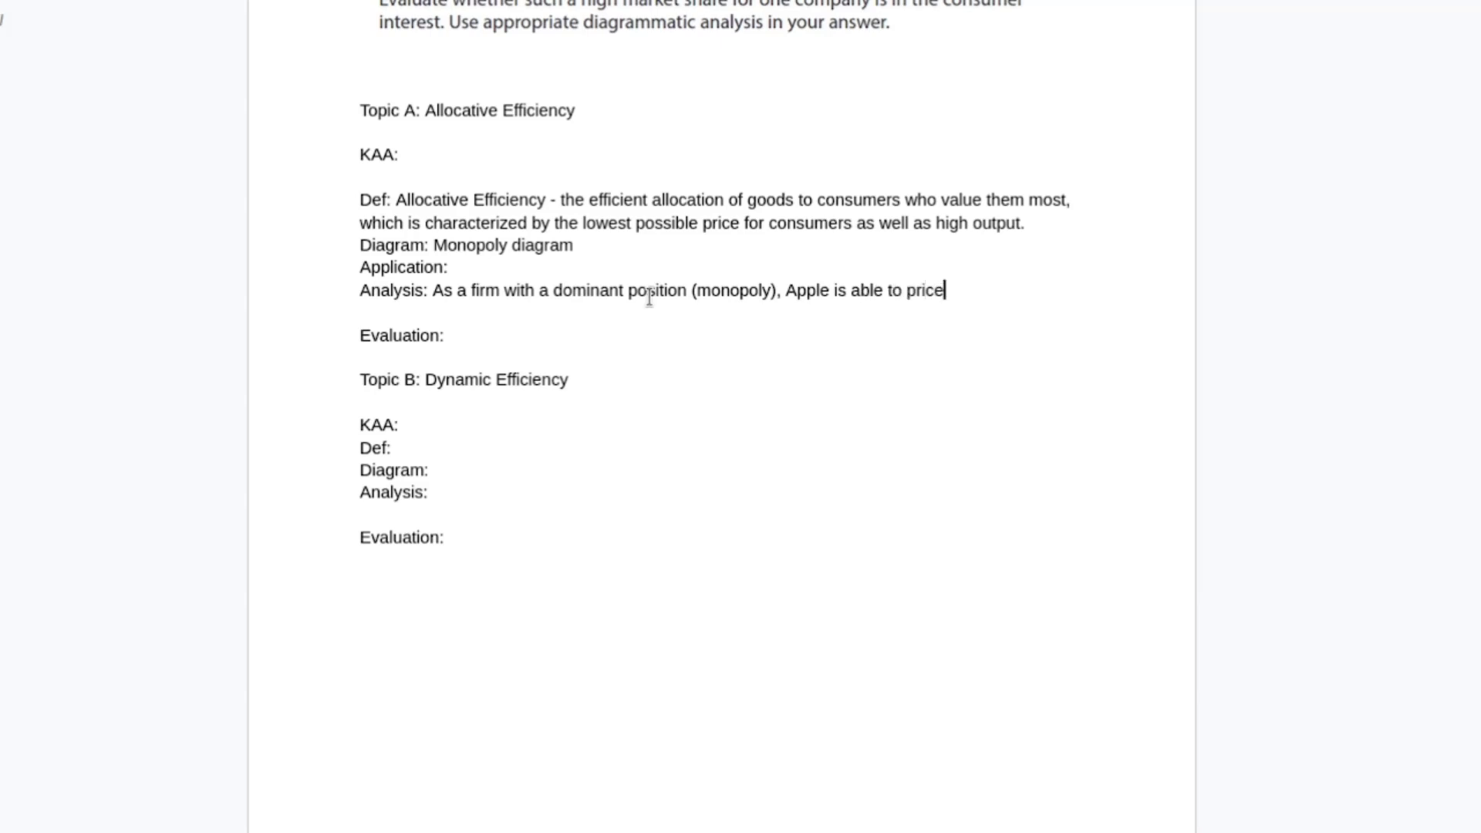
type(" set and will restri")
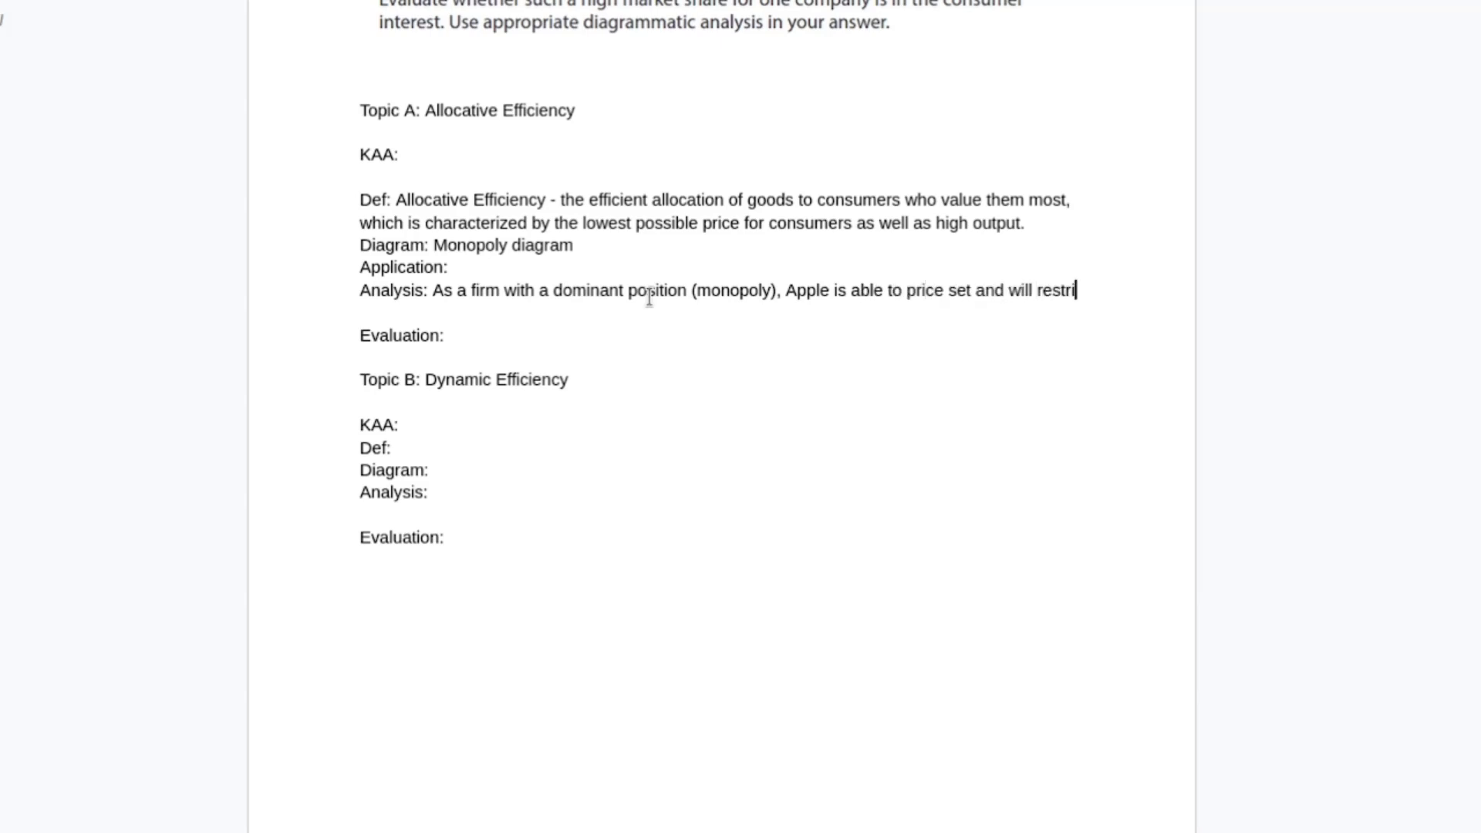
type("ct production ")
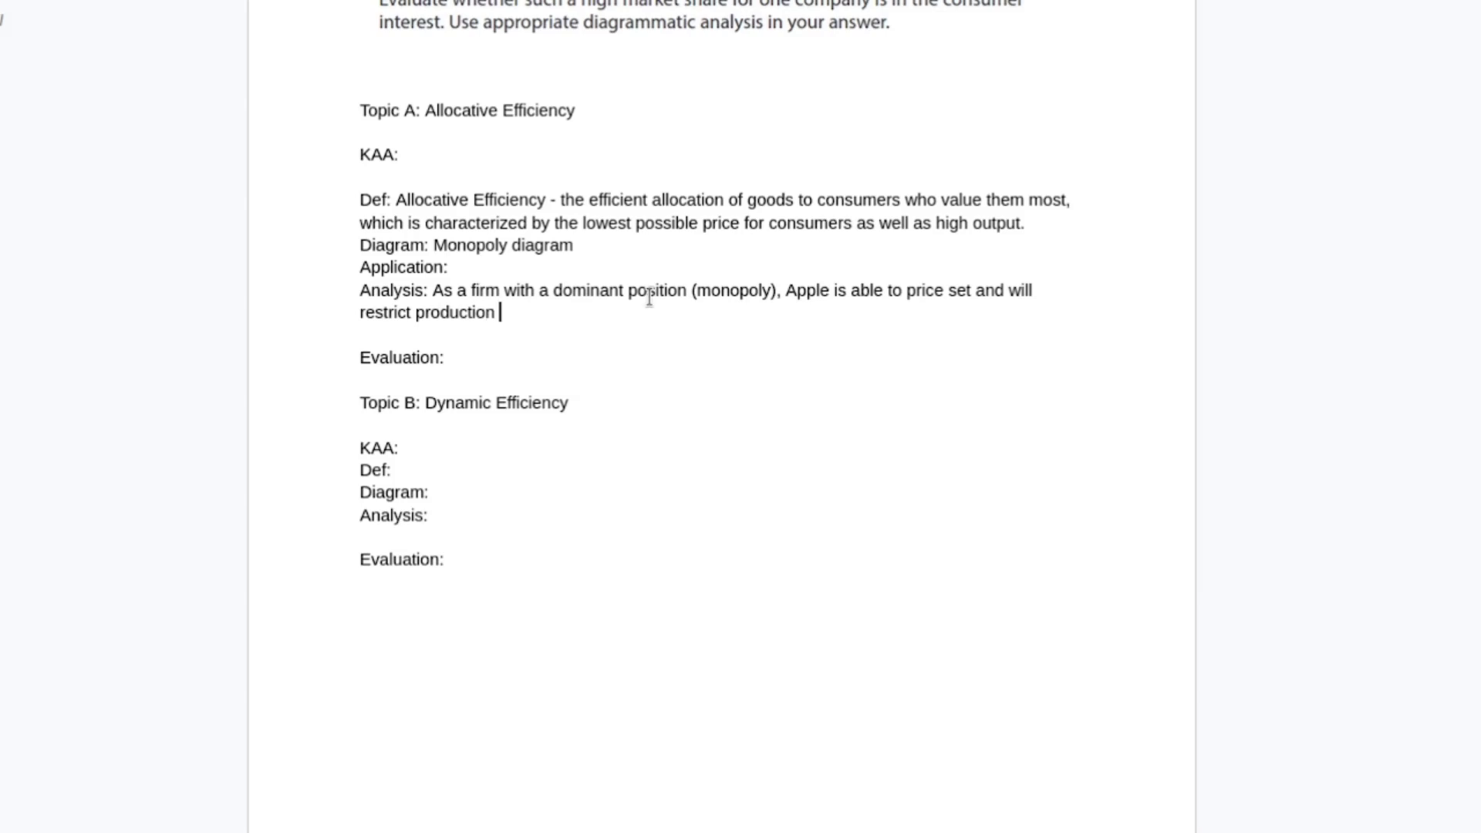
type("to ()MC = MR the")
key("BackSpace")
key("BackSpace")
key("BackSpace")
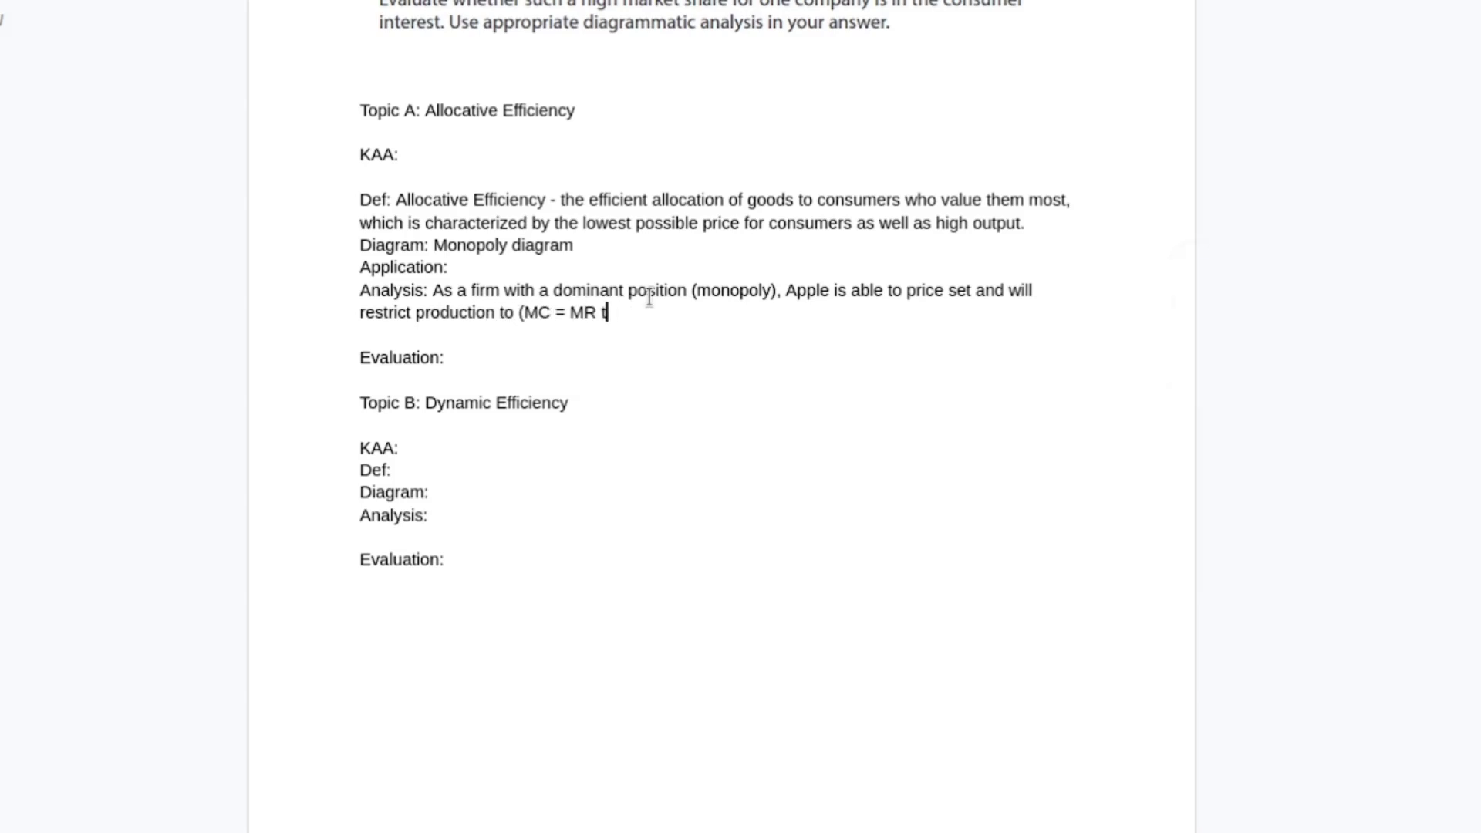
key("Right")
- Continue: profit maximisation raises prices, allocatively inefficient versus the perfectly competitive point (AR = MC = A…)
type("the point of profit maxim")
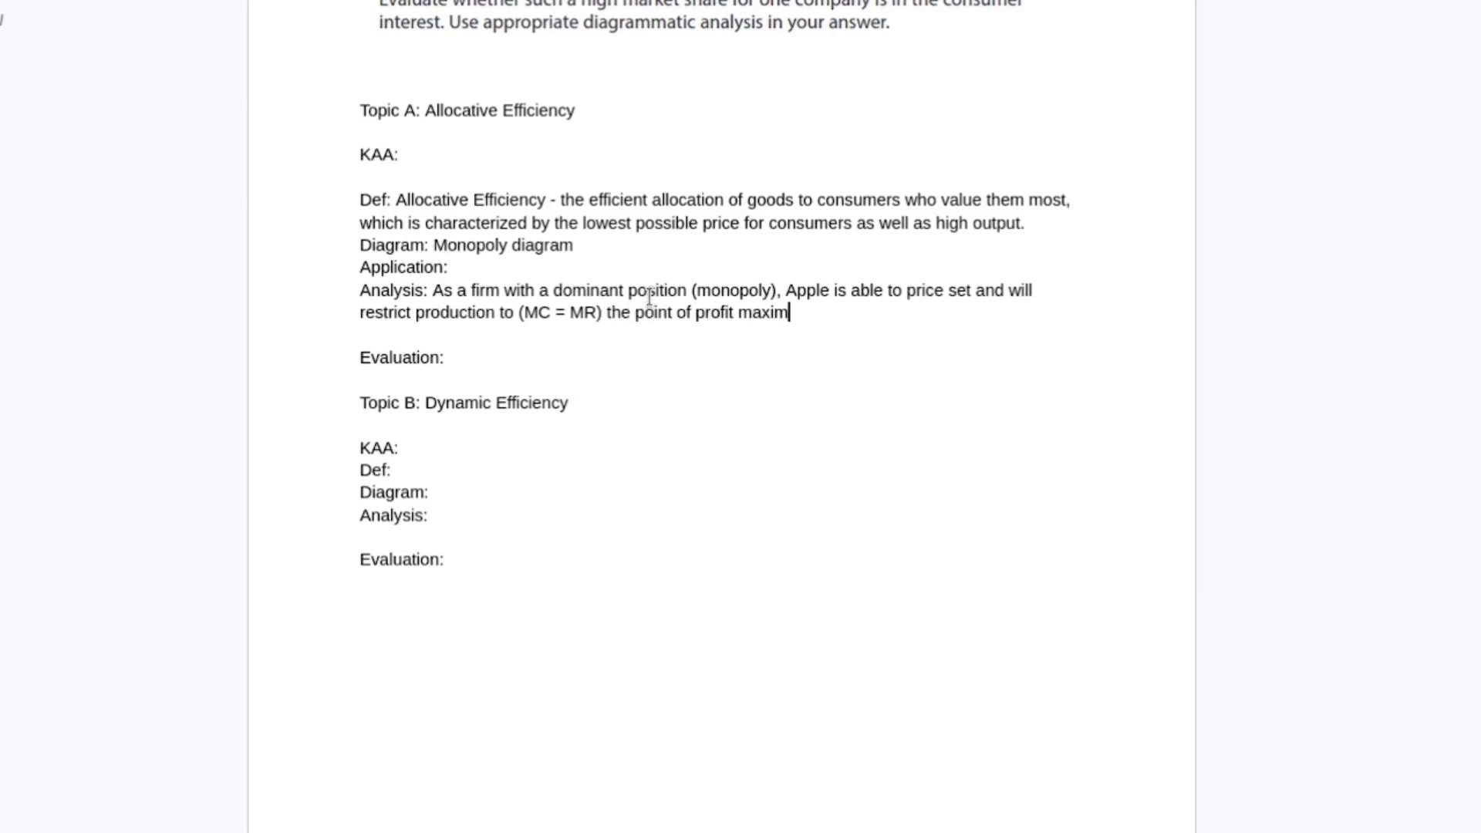
type("isation in order to set")
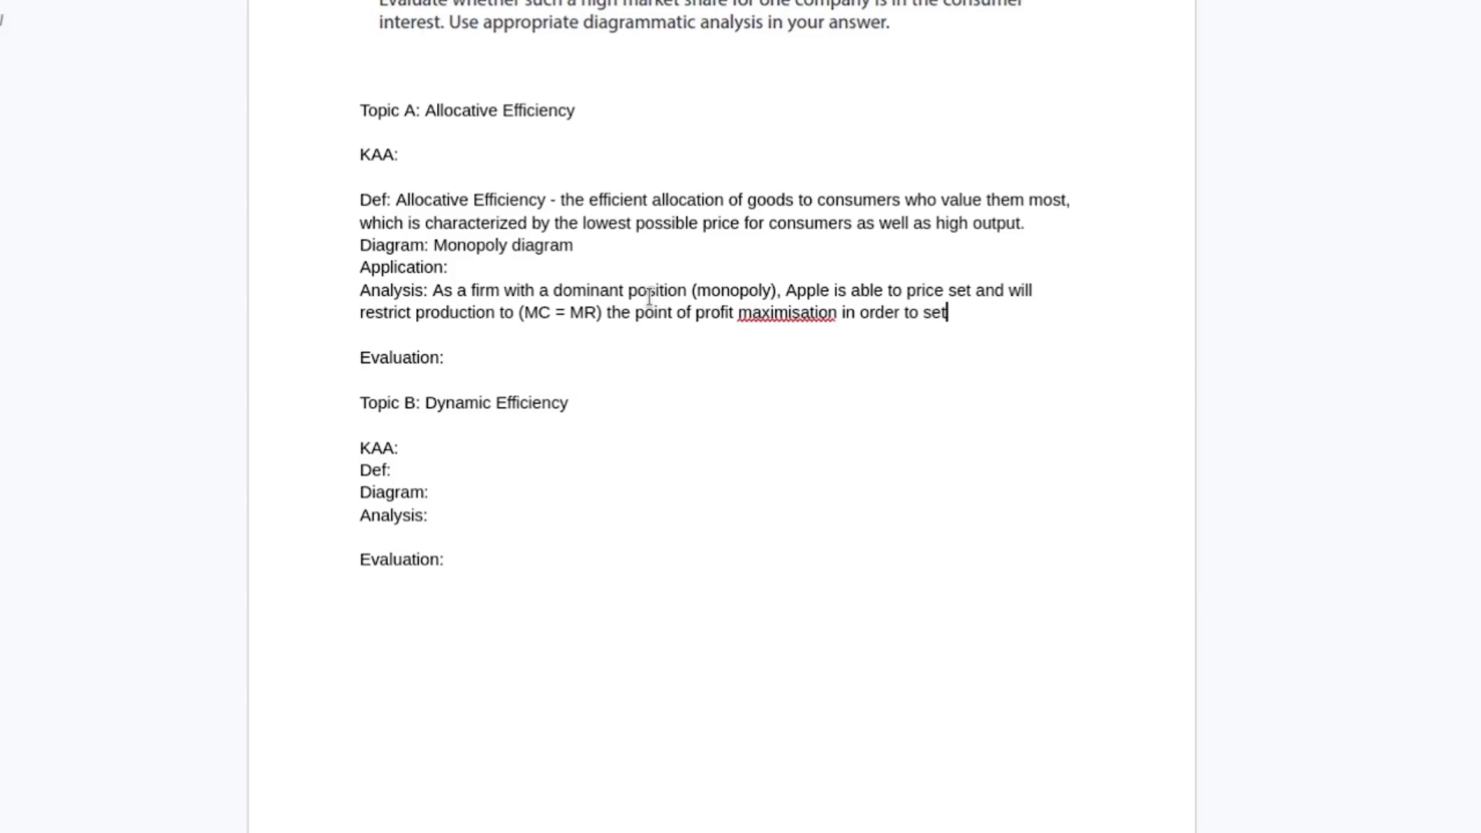
type(" higher prices and increase total ")
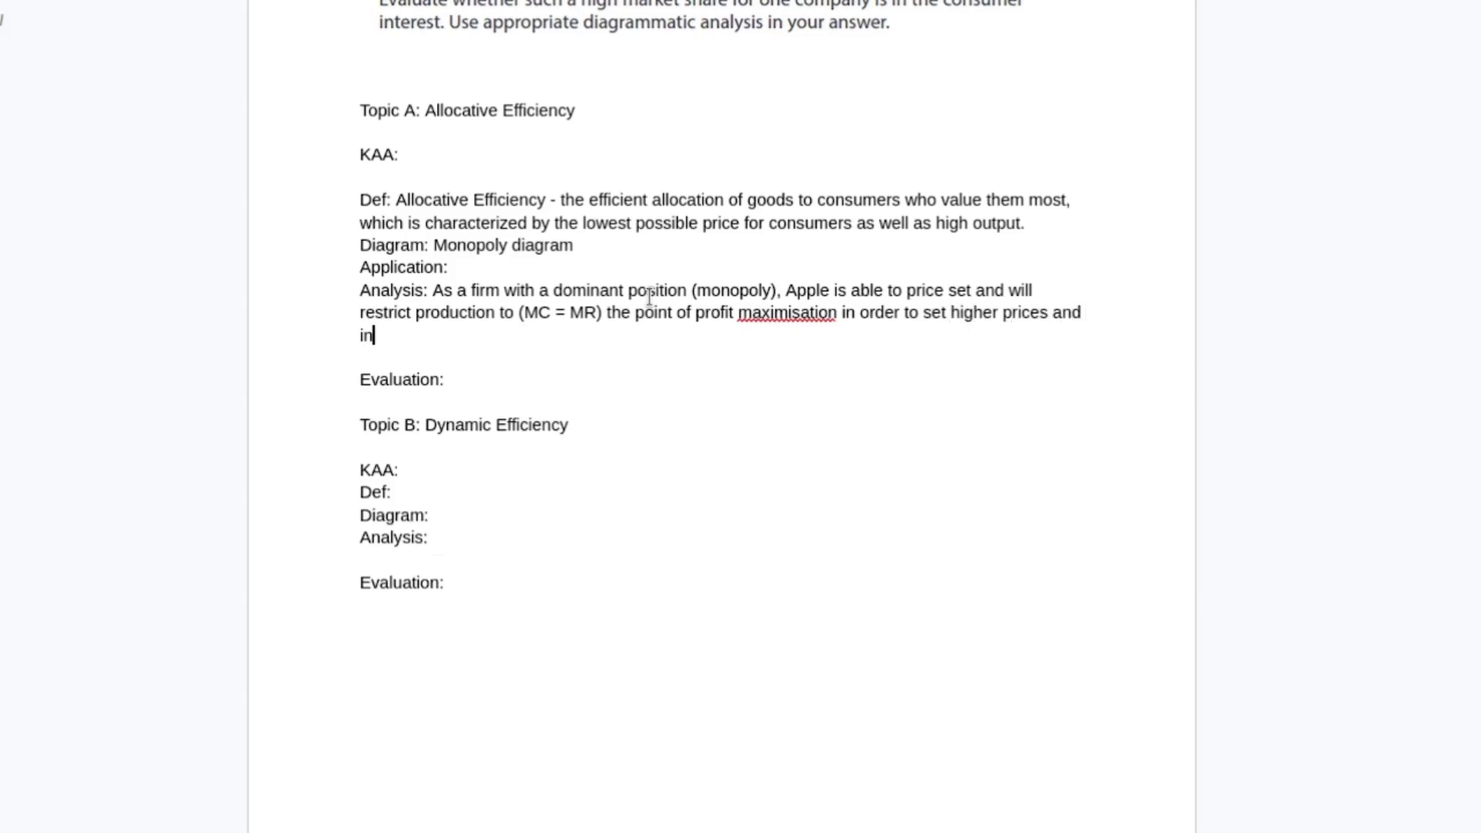
type("profit. ")
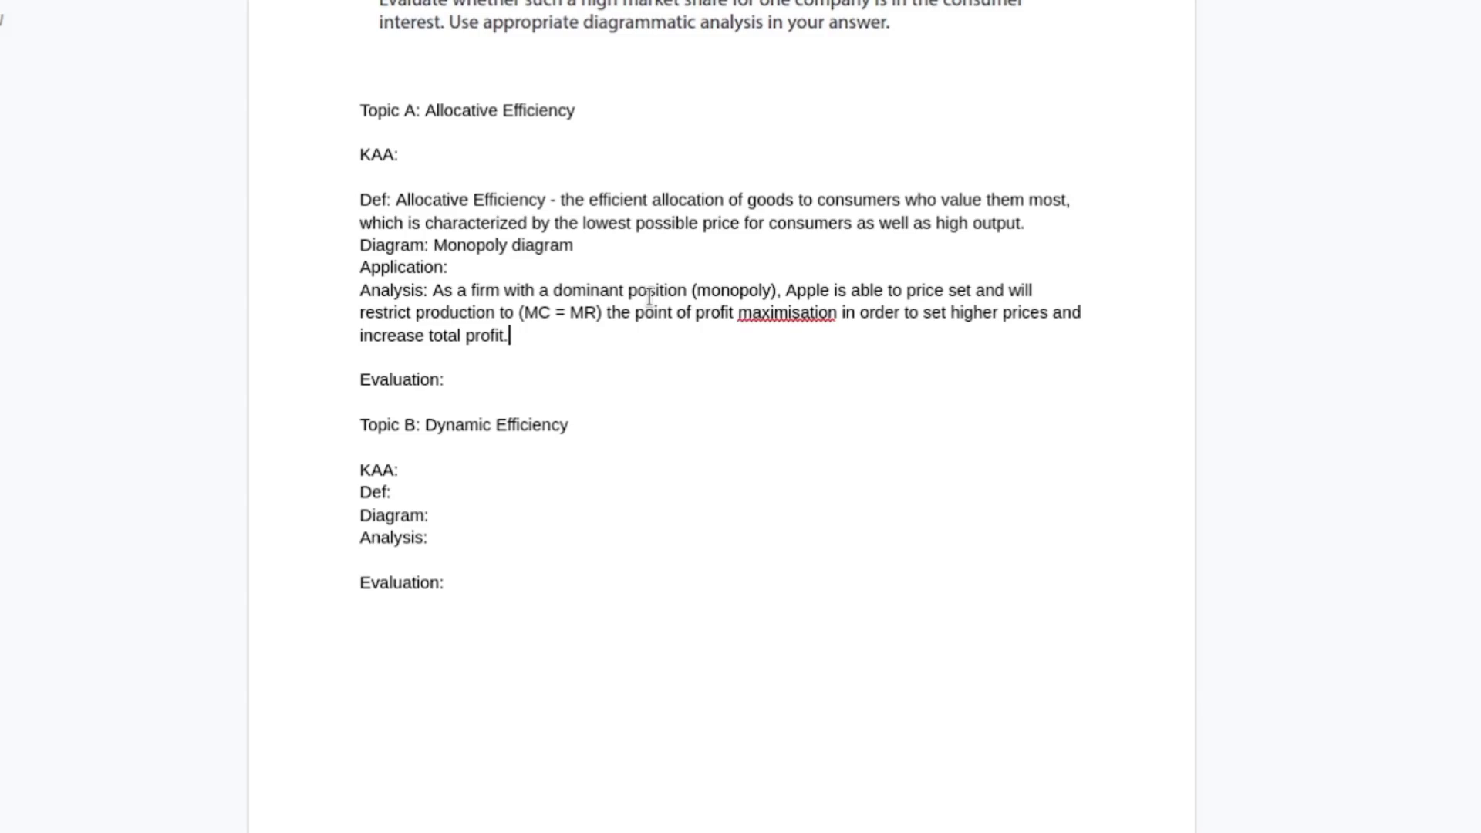
type("> this is allocatively e")
key("BackSpace")
type("ineffic")
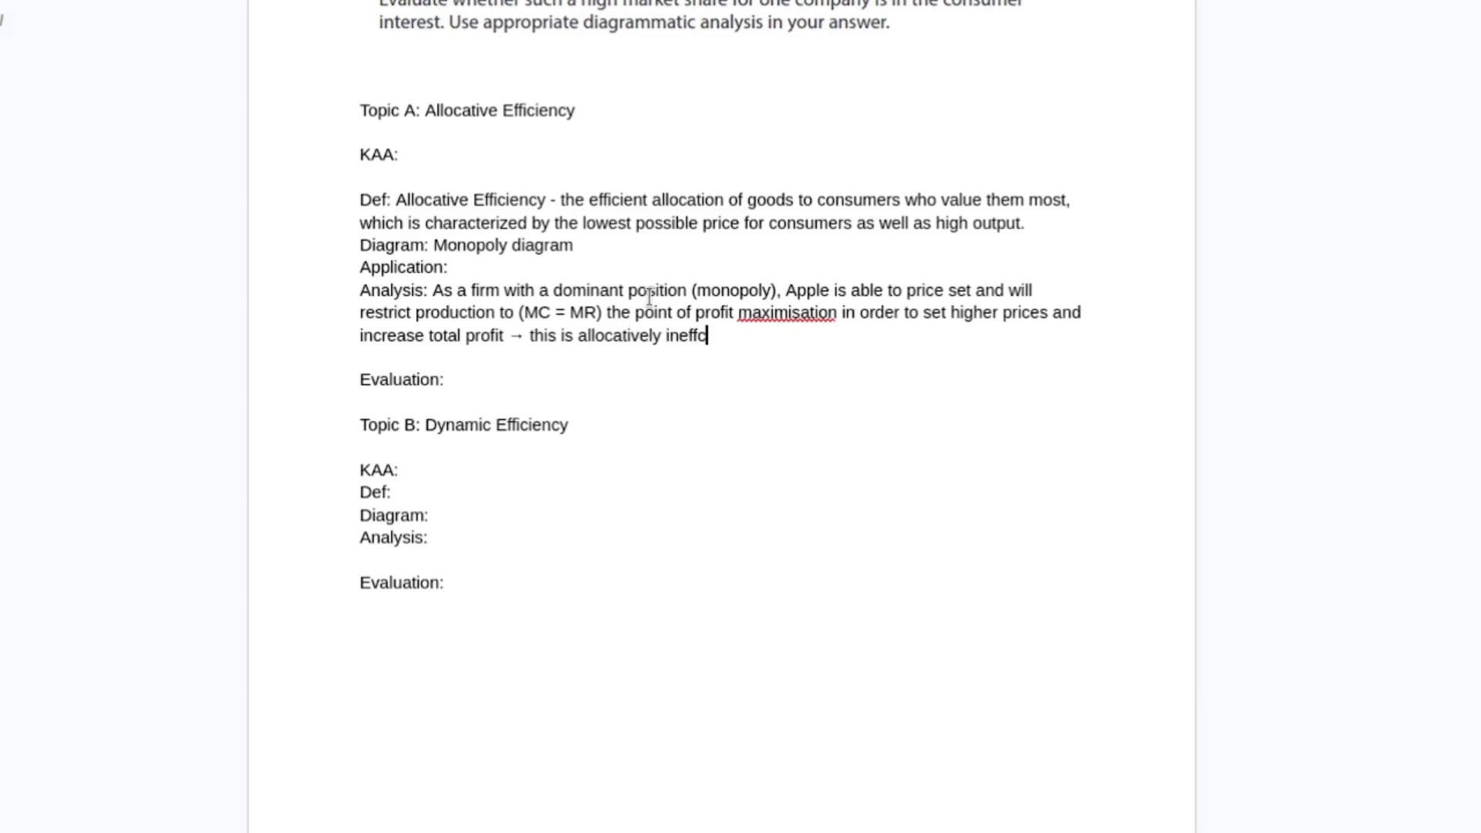
key("BackSpace")
key("BackSpace")
type("icient compared t")
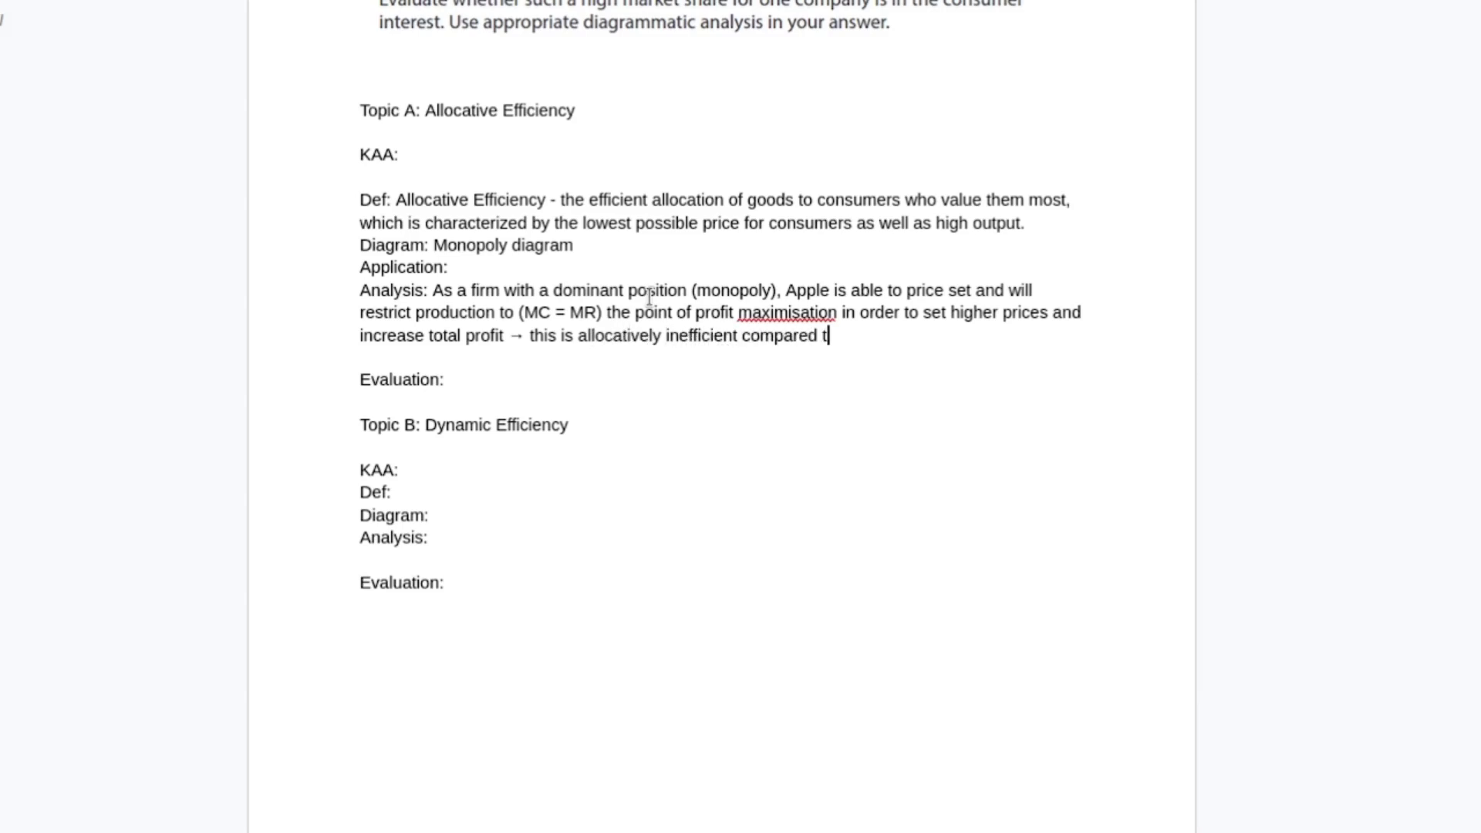
type("o the perfectly competitive ")
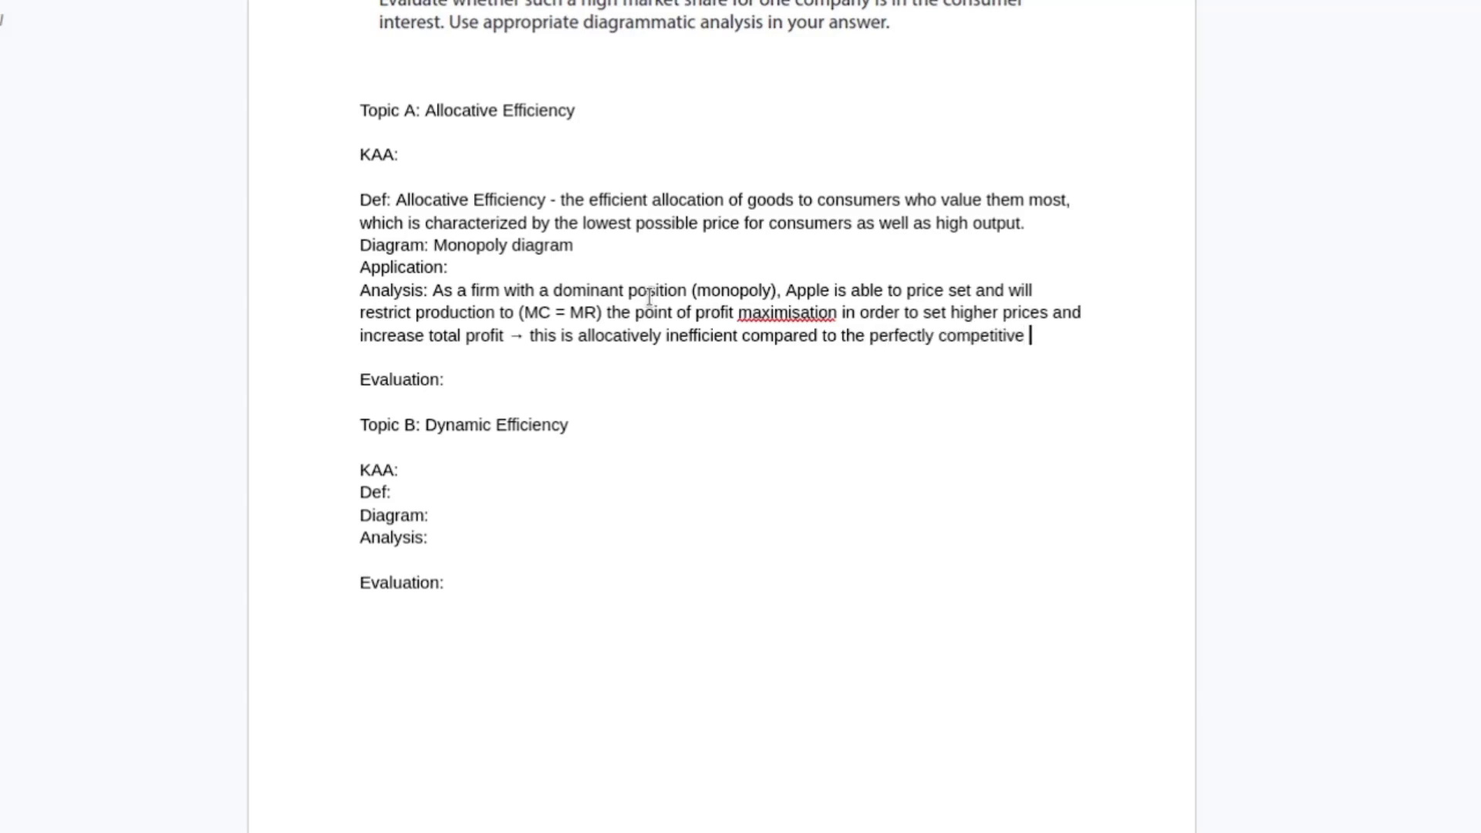
type("point )")
key("BackSpace")
type("(AR")
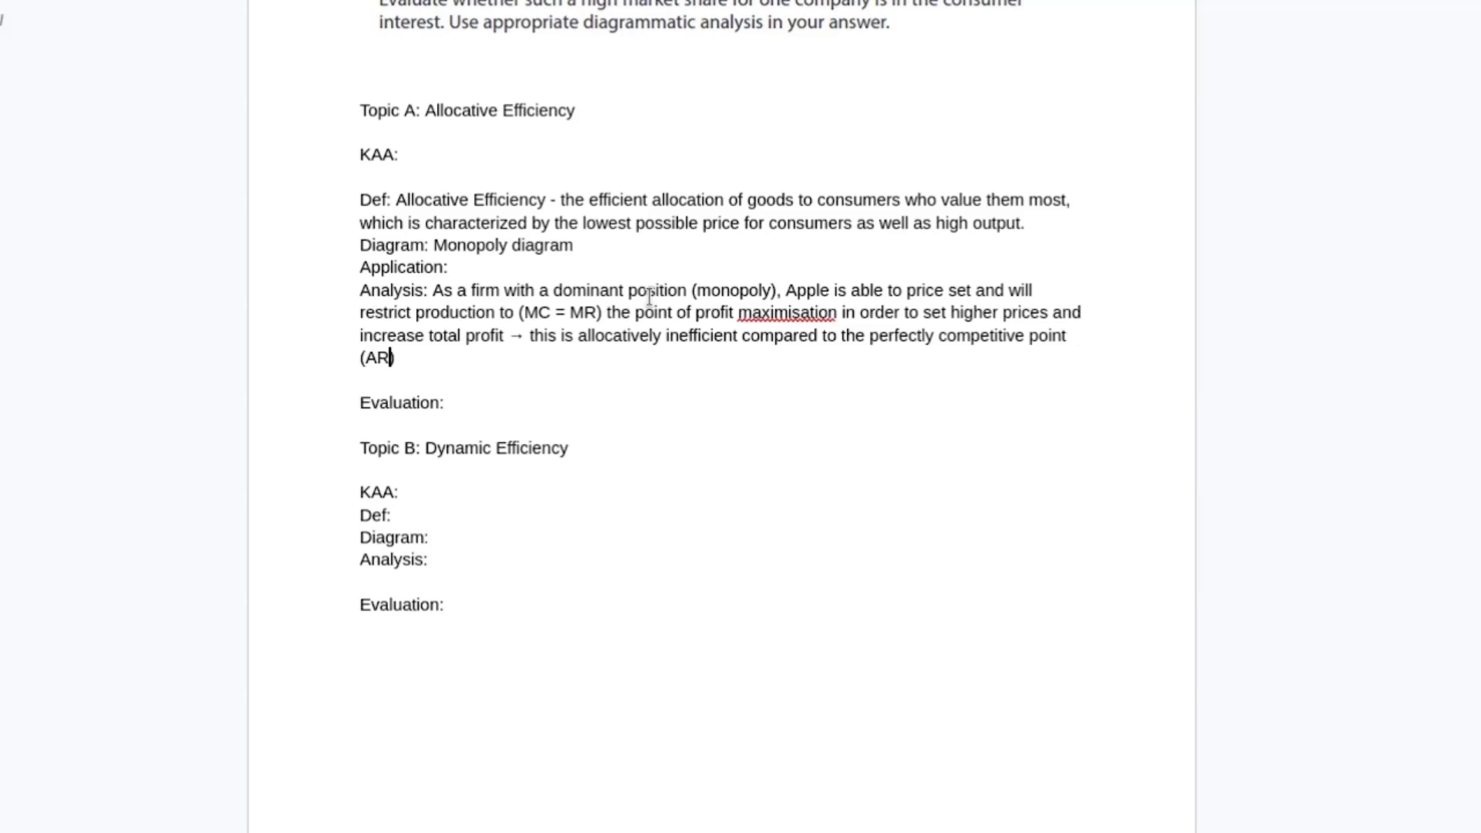
type(" = MC -")
key("BackSpace")
type("= AR")
key("BackSpace")
key("BackSpace")
- Close the condition as '(AR = MC = AC)' and select the monopoly diagram image
type("C)")
scroll(609, 215, "down", 10)
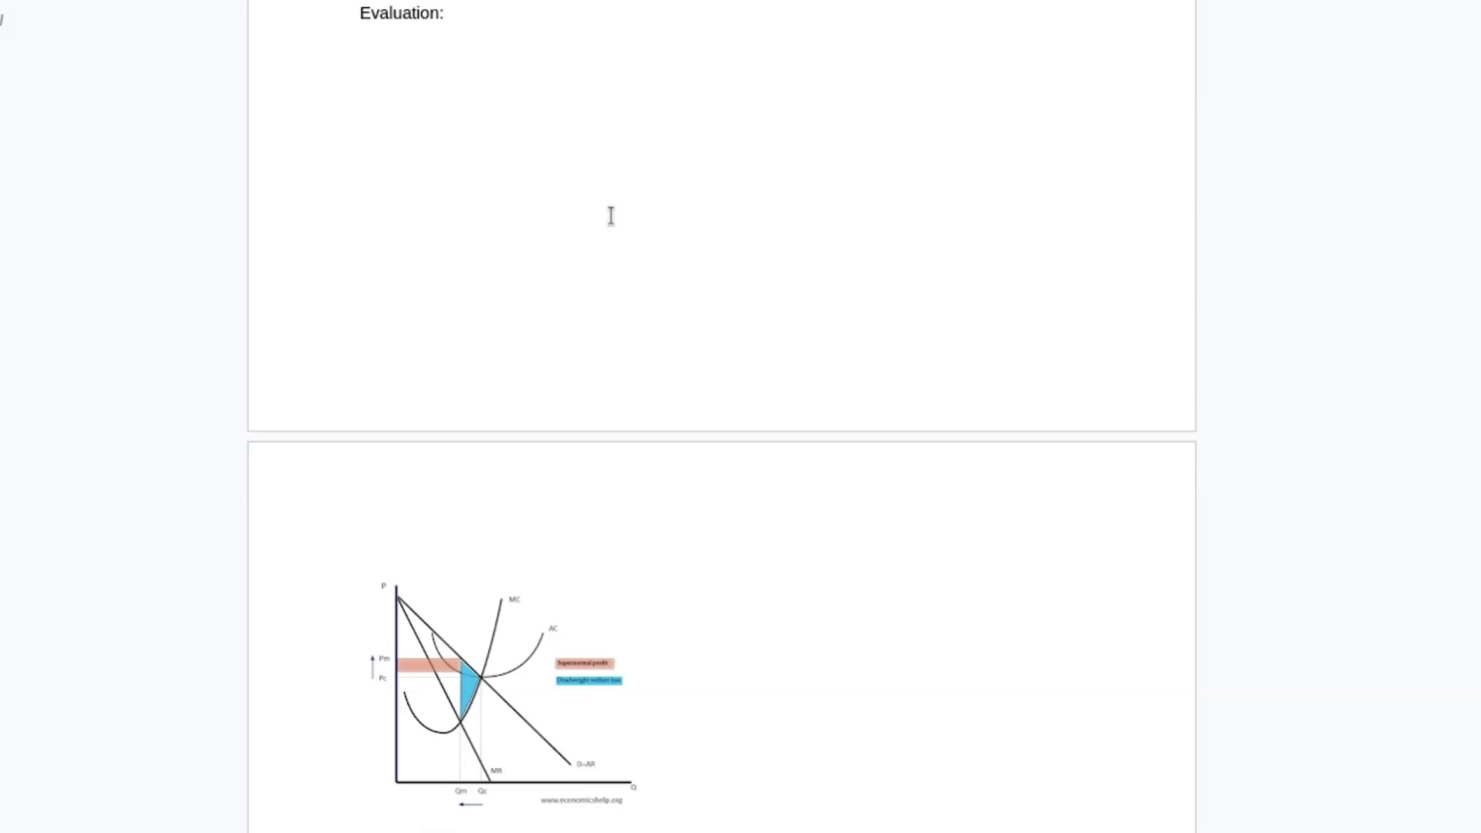
left_click(577, 384)
scroll(587, 332, "up", 10)
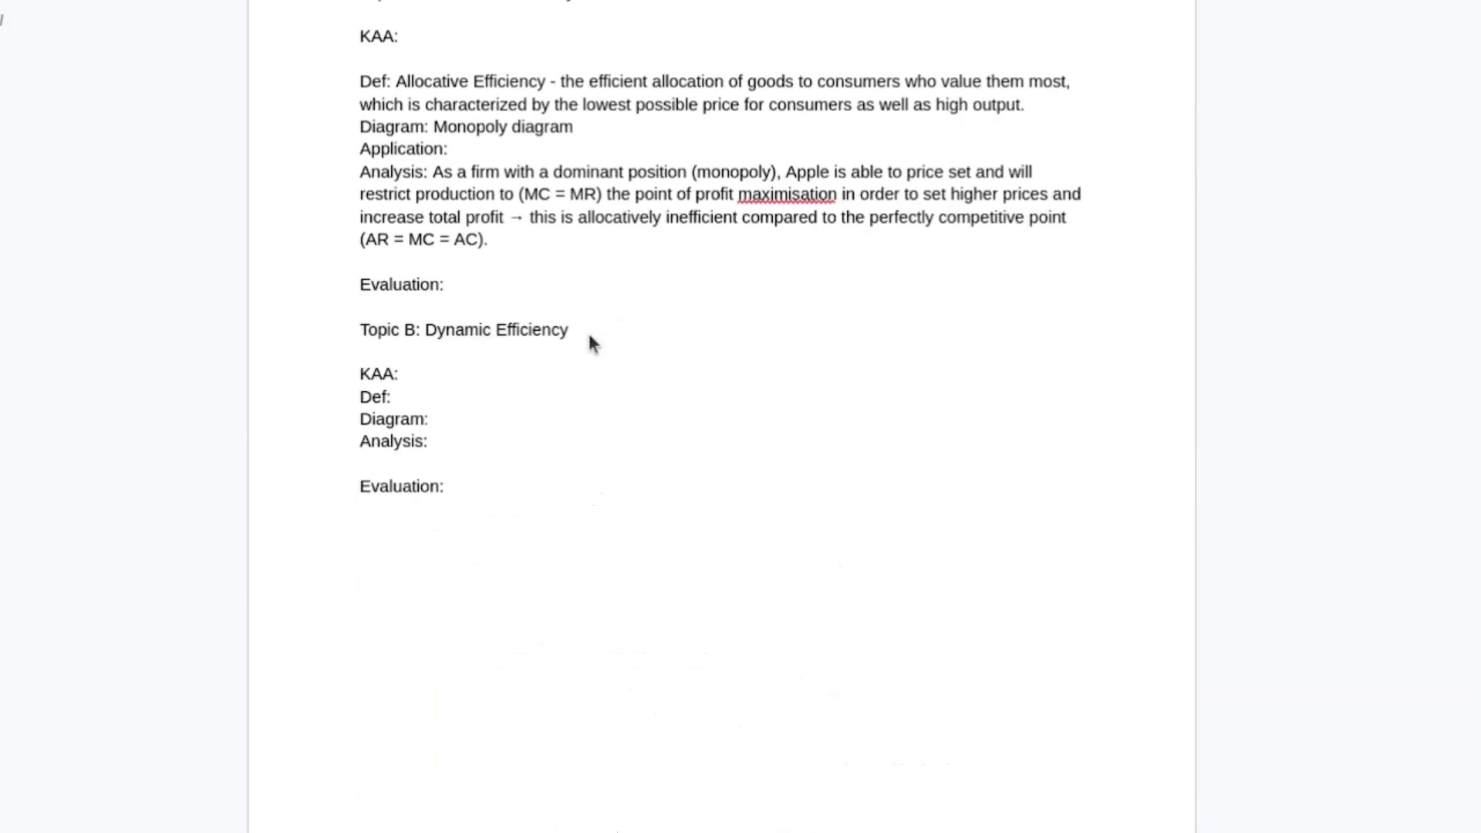
left_click(584, 327)
left_click(562, 261)
- Paste the monopoly diagram on a new line below 'Diagram: Monopoly diagram'
left_click(485, 155)
key("Return")
key("ctrl+v")
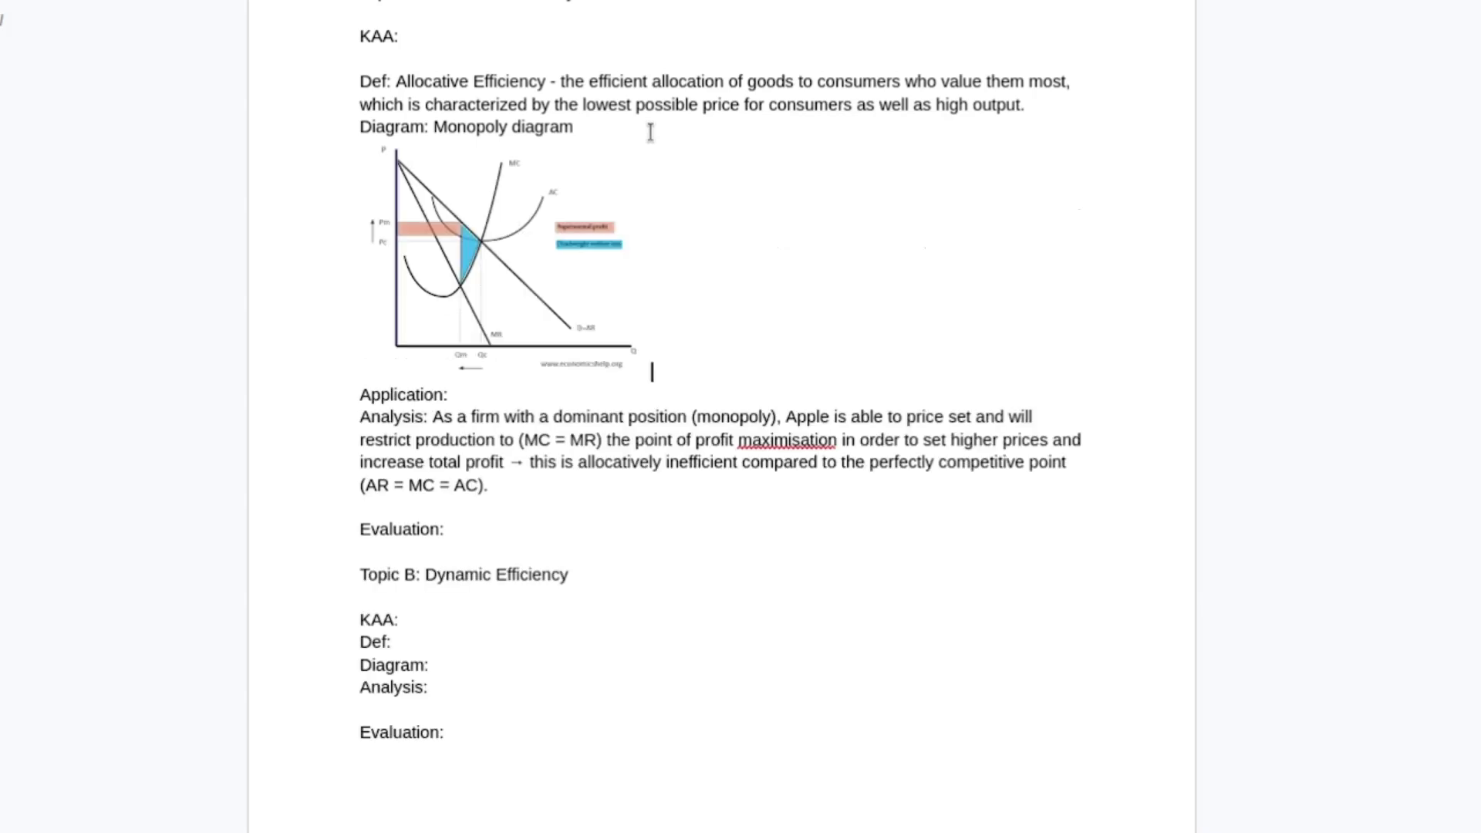
left_click(660, 488)
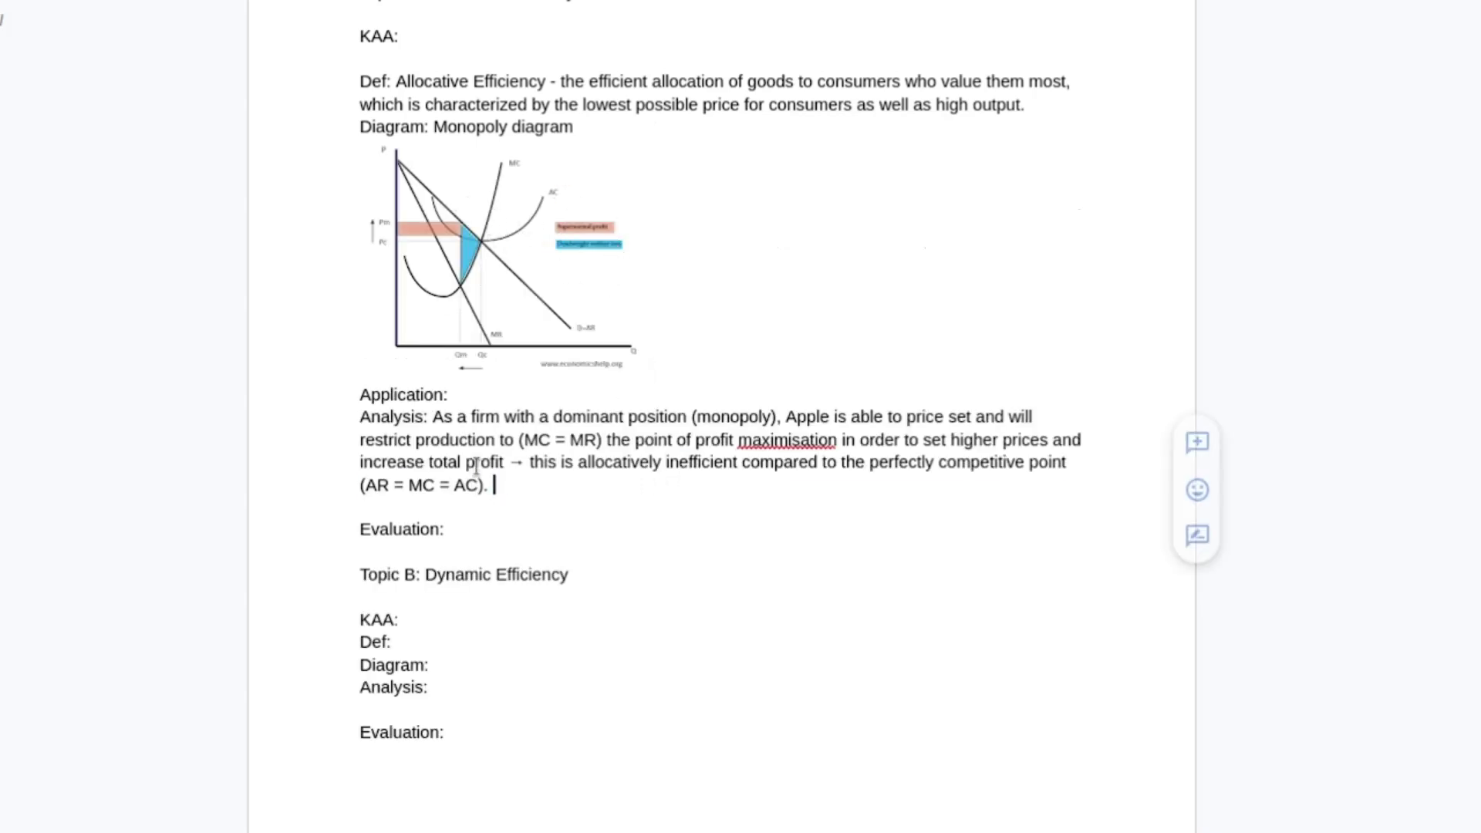
left_click_drag(494, 486, 433, 417)
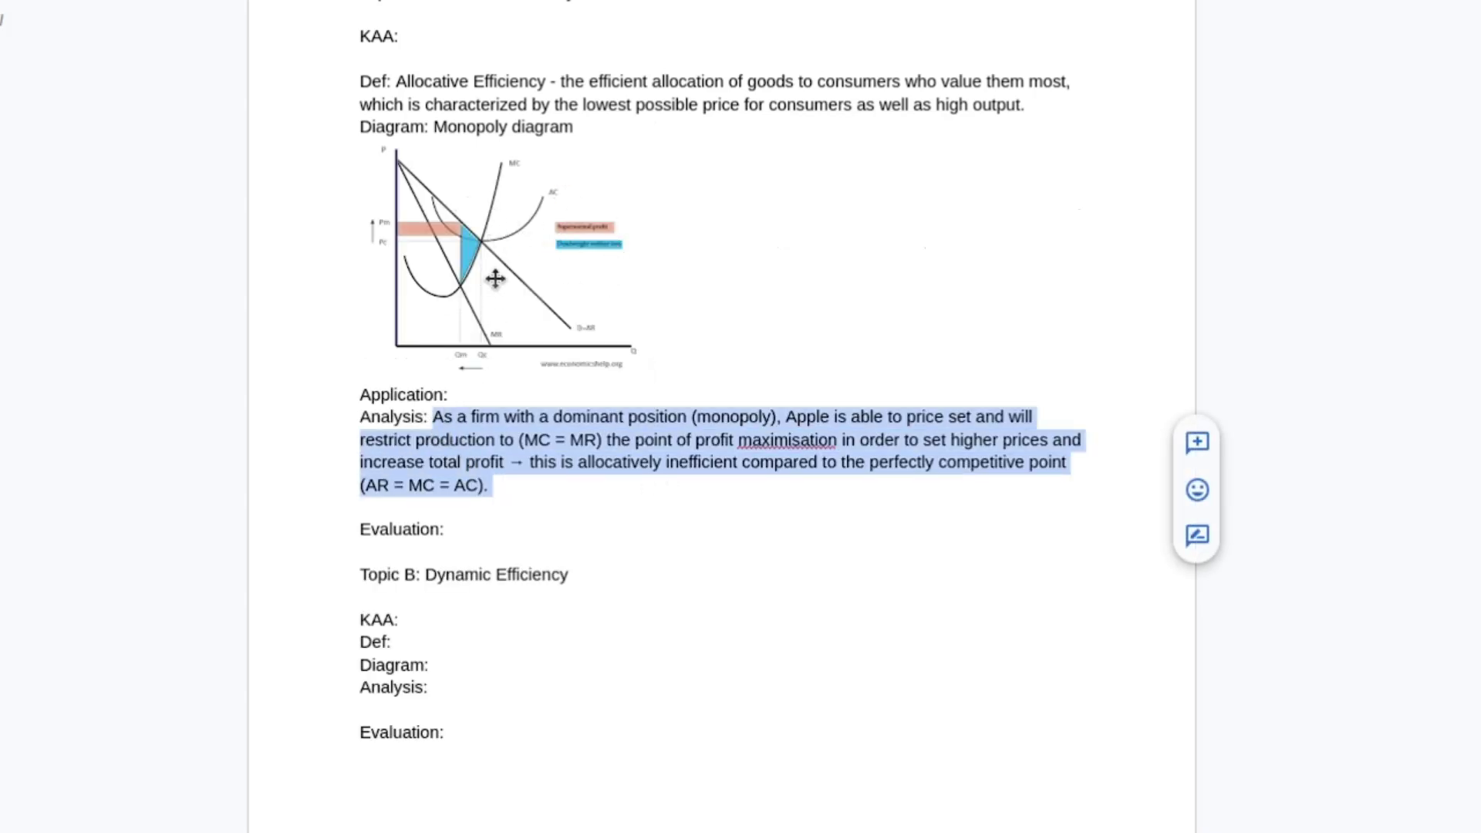
- Write the Application: rivals Samsung, Xaoimi make the market likely oligopolistic; Apple has a highly differentiated brand
left_click(485, 406)
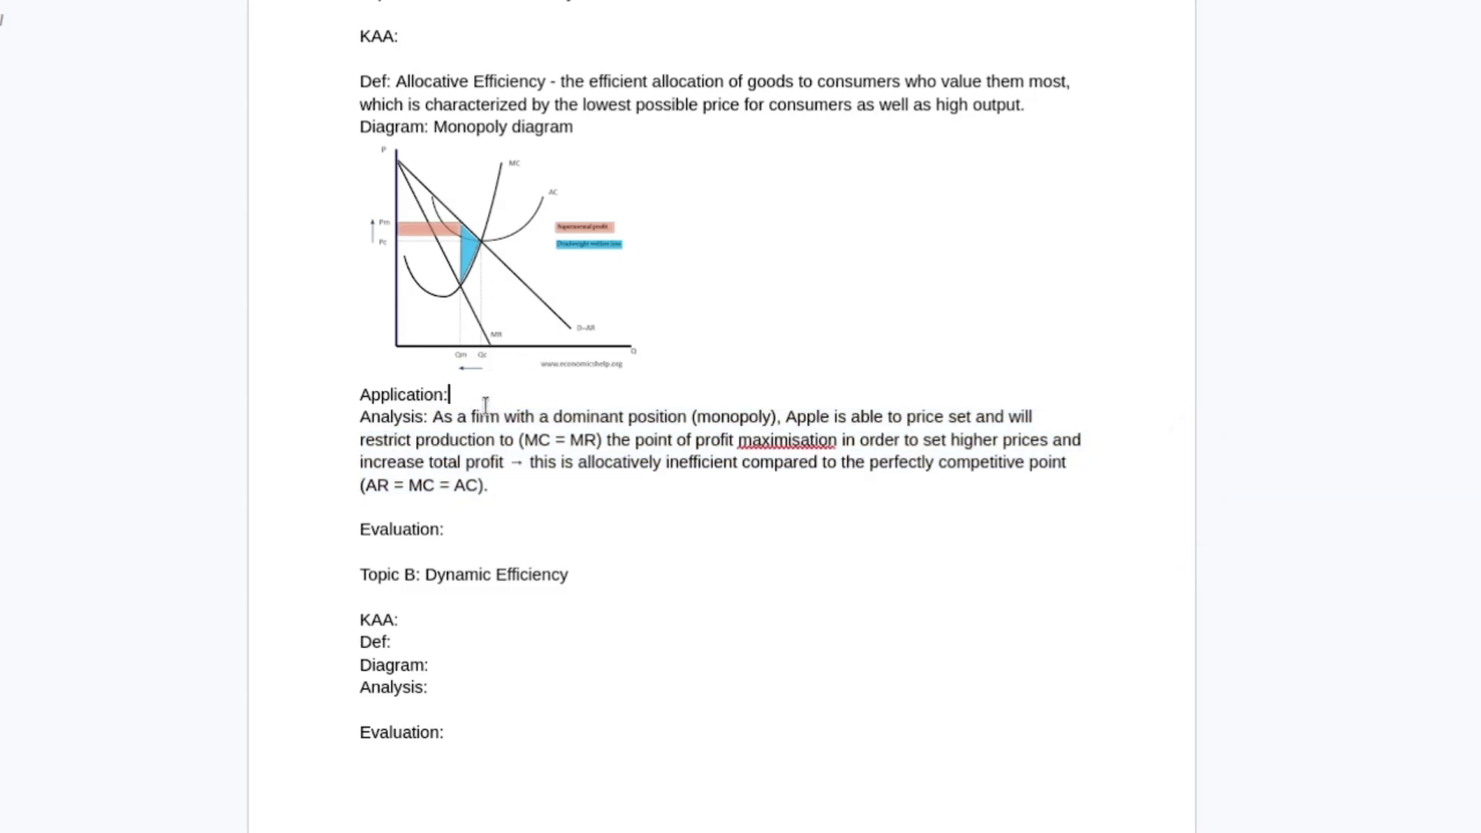
left_click_drag(486, 405, 363, 398)
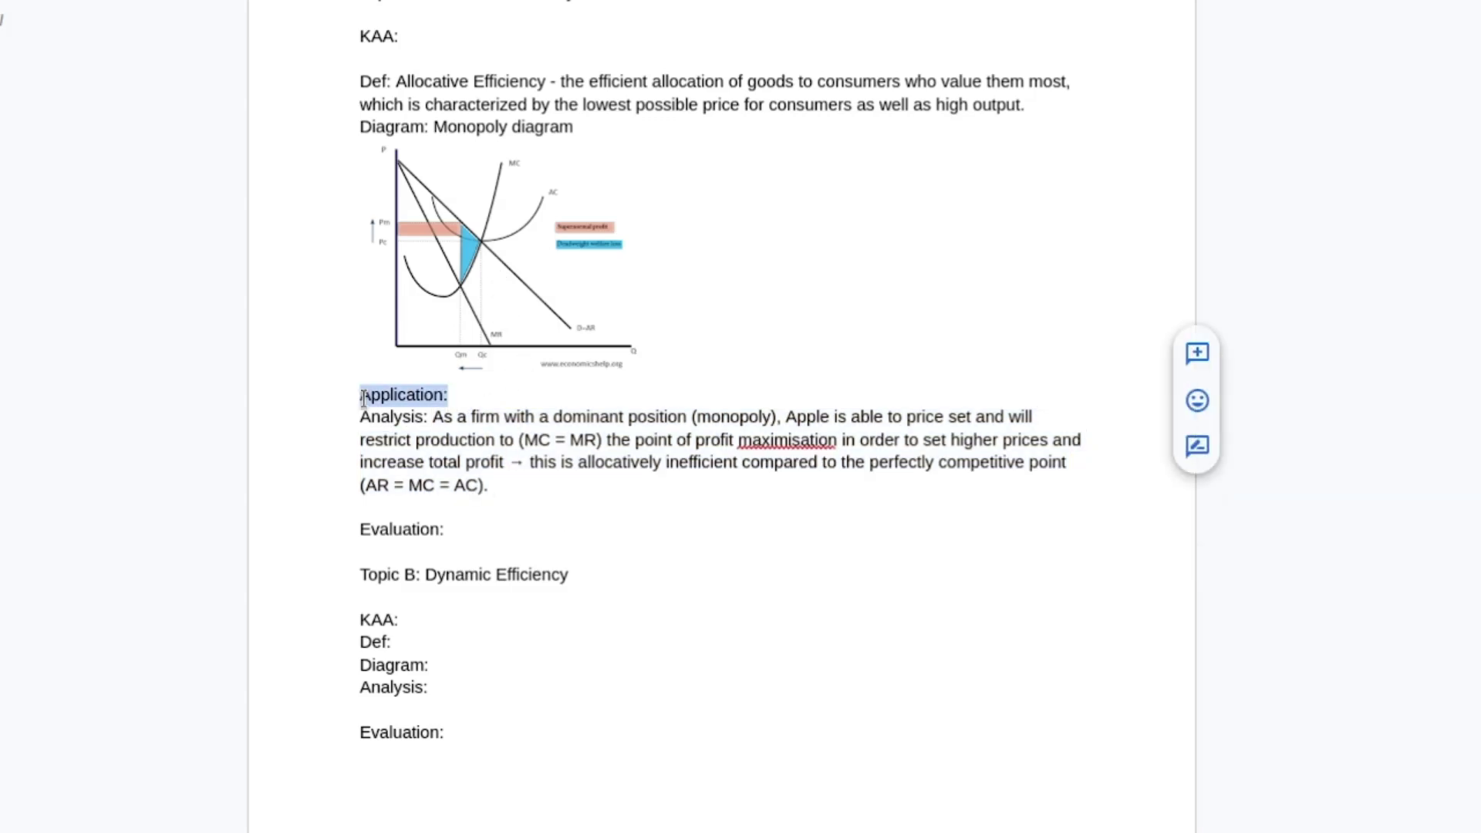
left_click(456, 392)
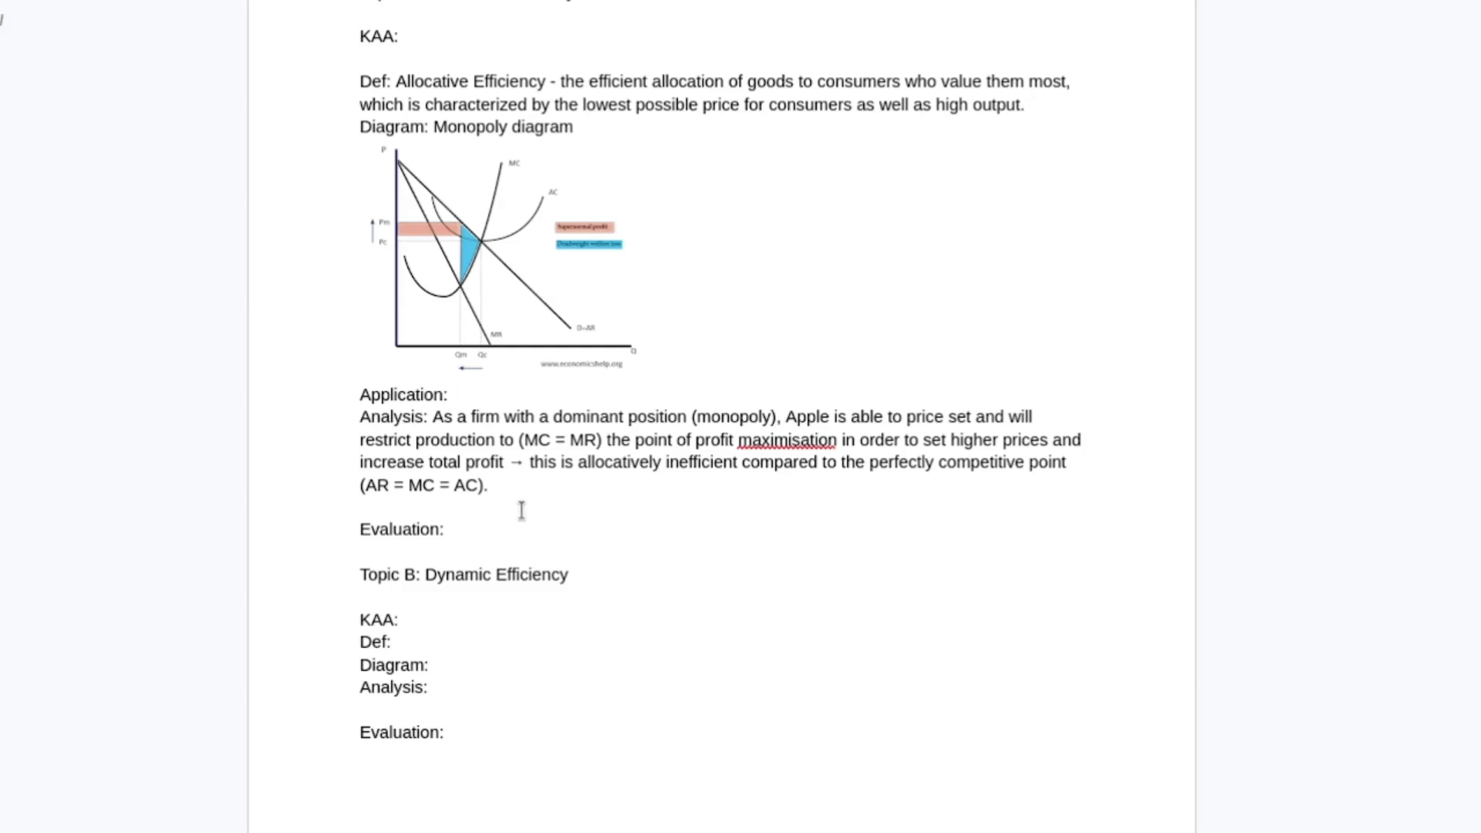
type("There are other firms - ")
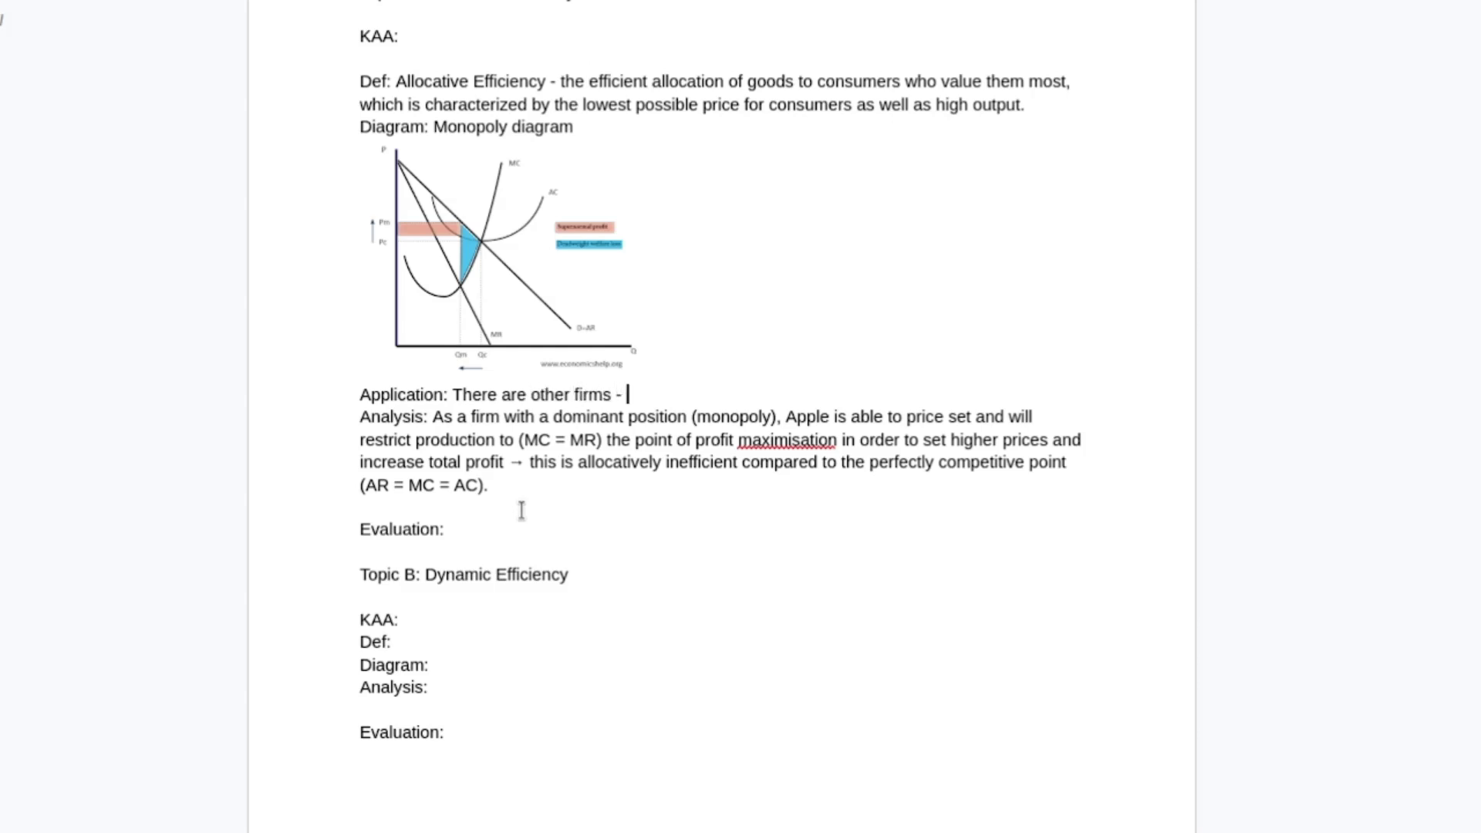
type("Samsung, Xaoimi.")
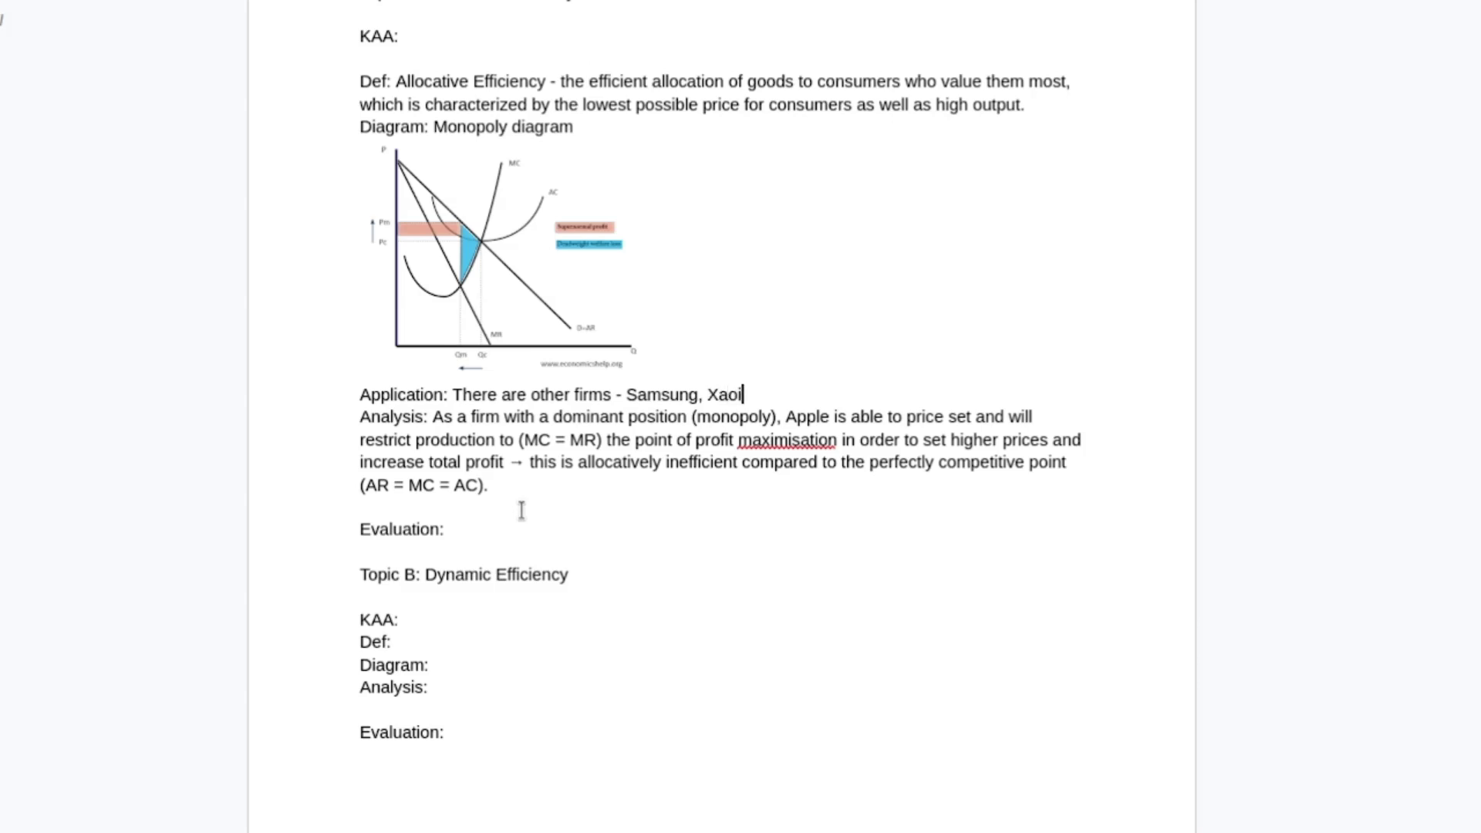
left_click(655, 516)
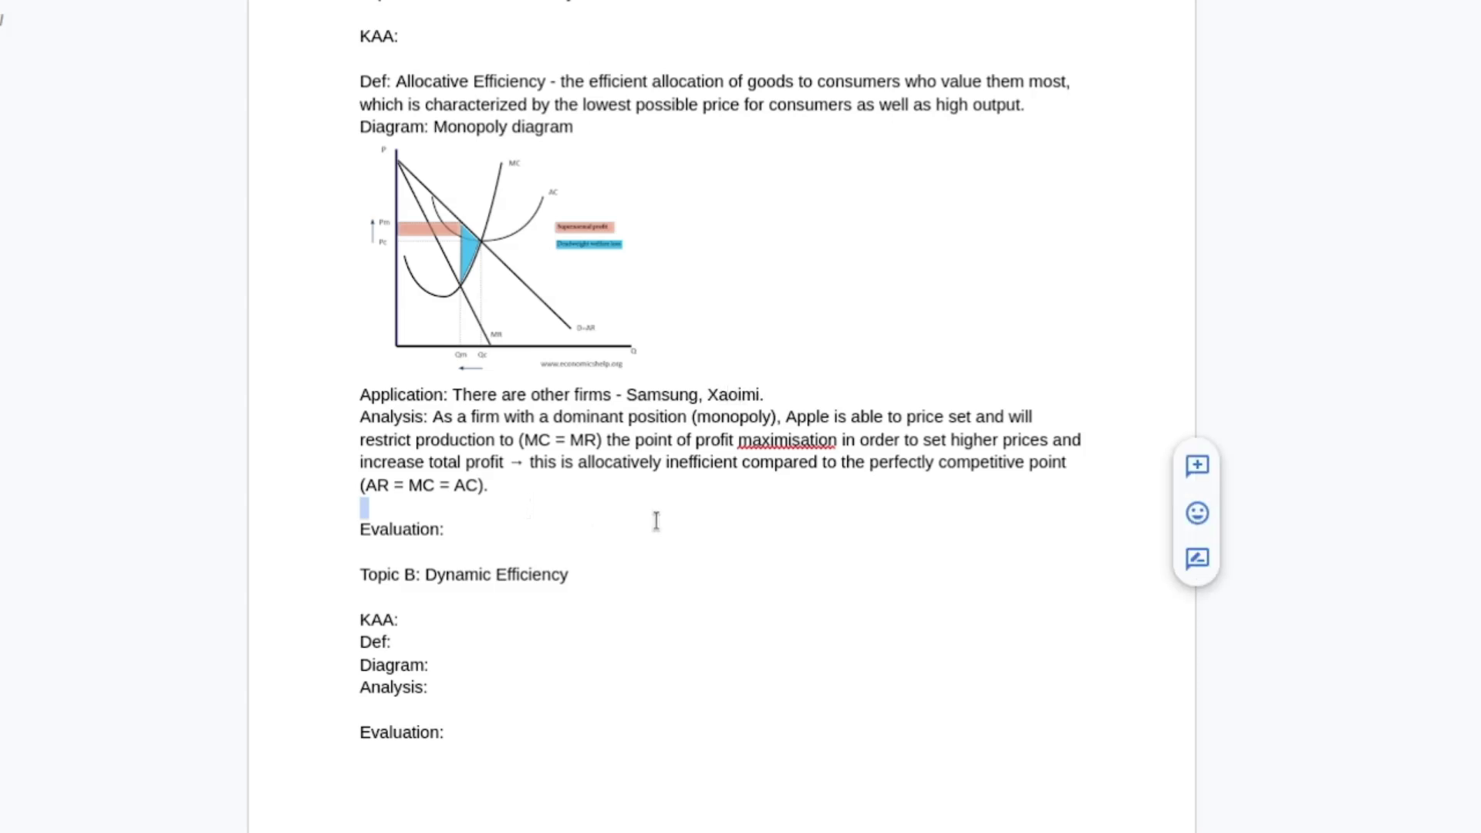
left_click(659, 522)
left_click(700, 376)
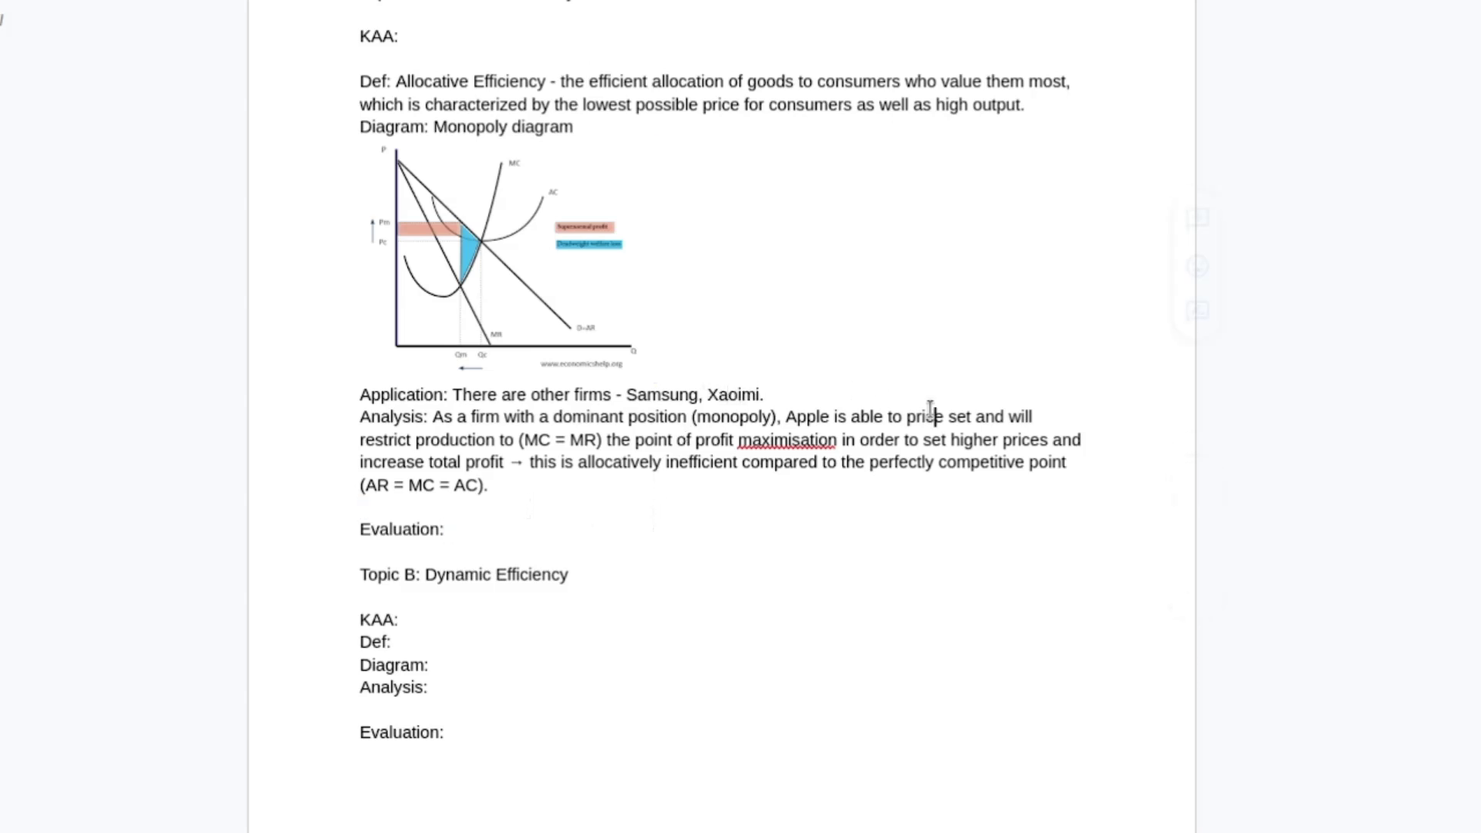
left_click(879, 394)
key("BackSpace")
type(", so this is likely to")
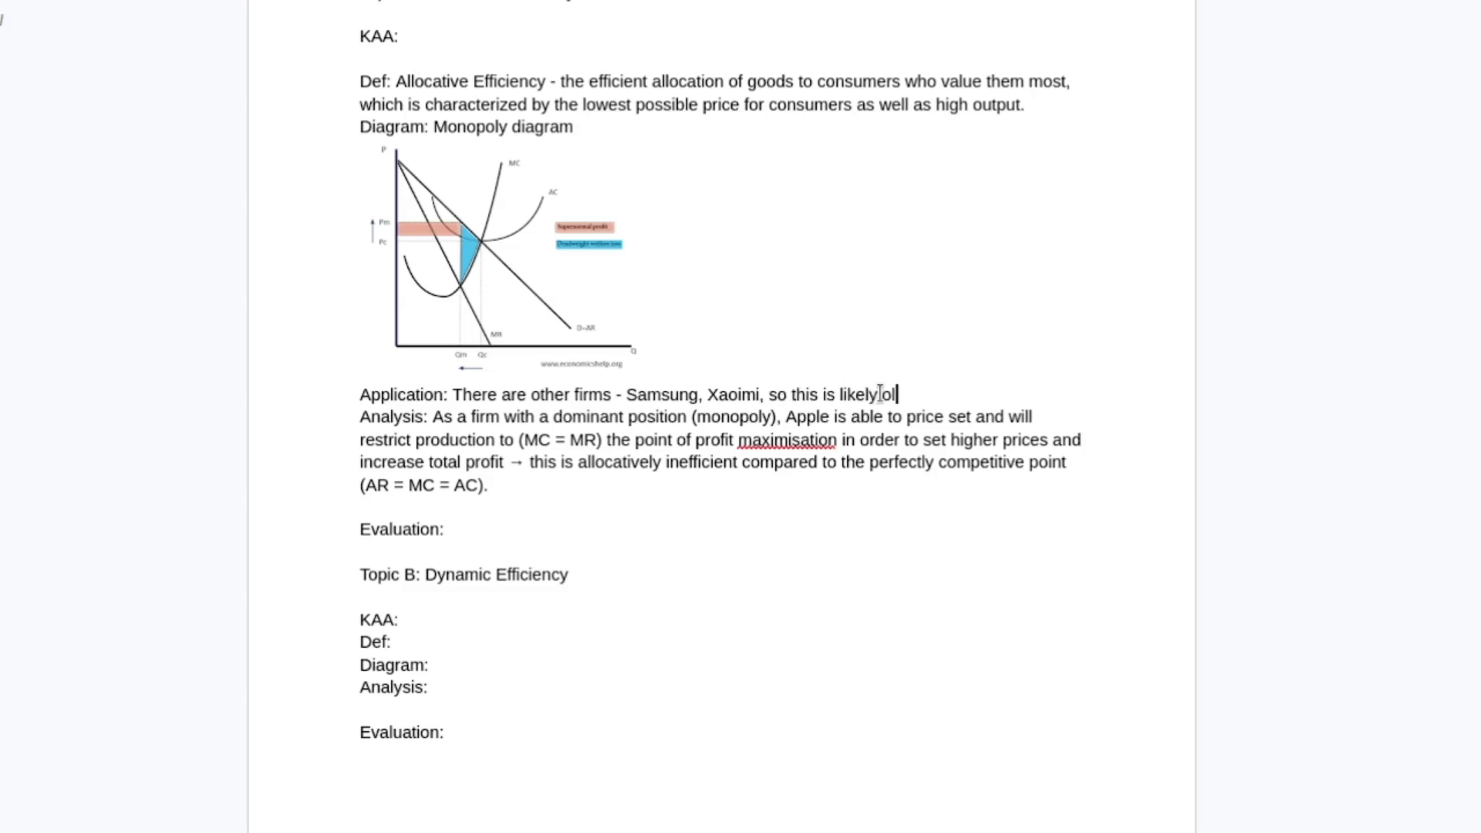
type("igopolistic. However, apple has ")
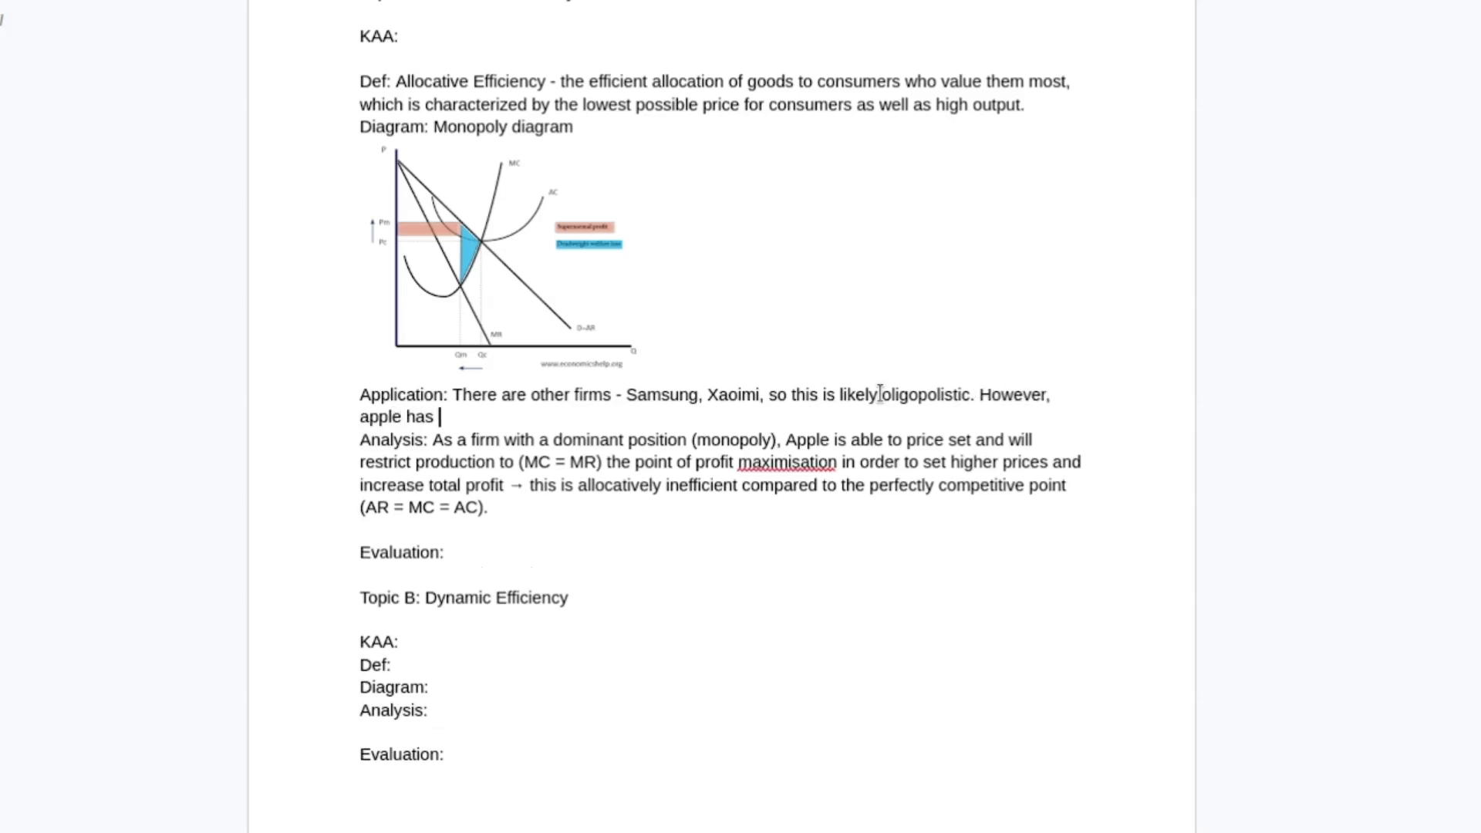
type("a highly differen")
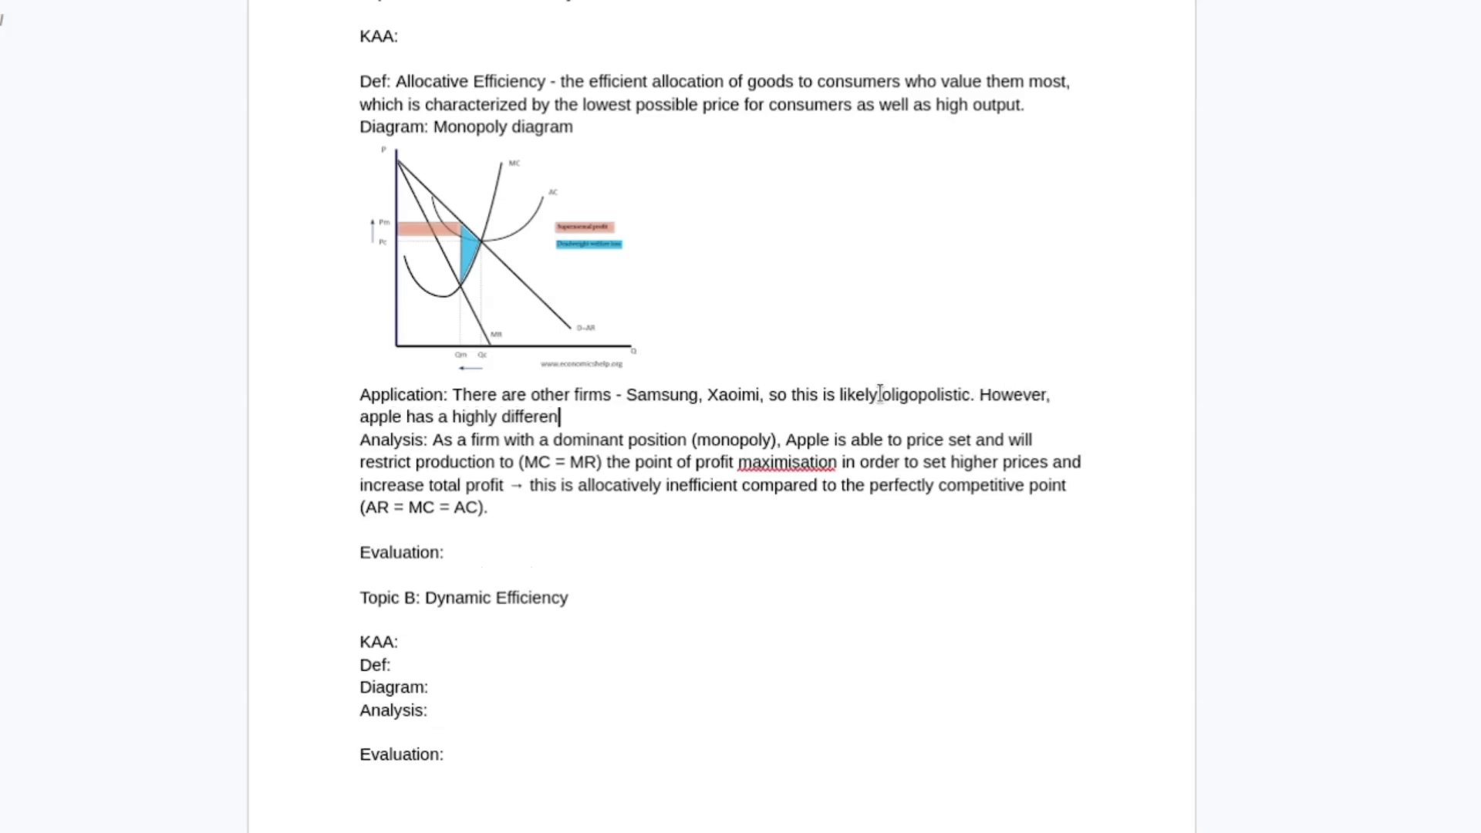
type("tiated brand ")
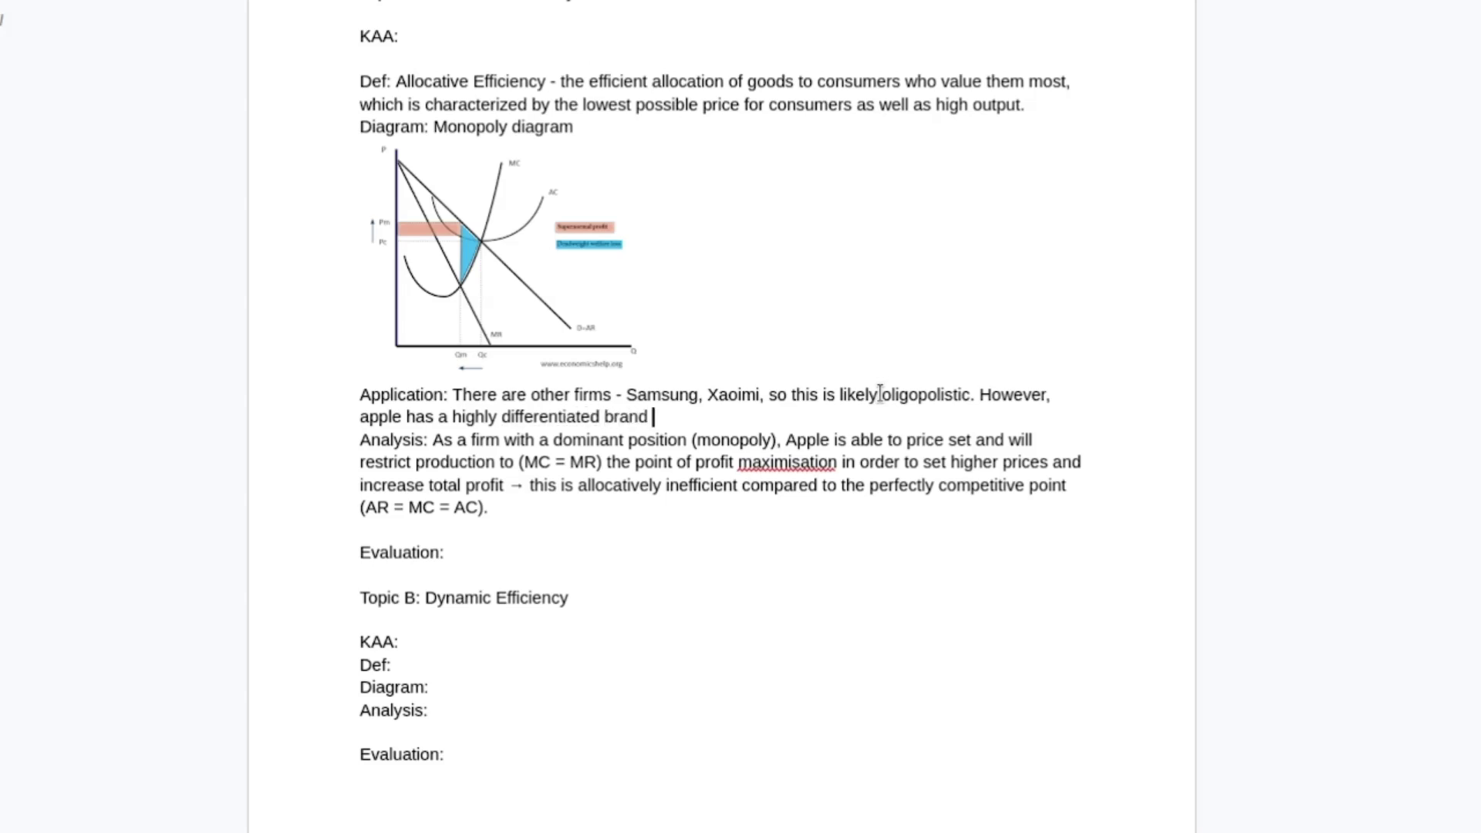
type("with a lot of custome")
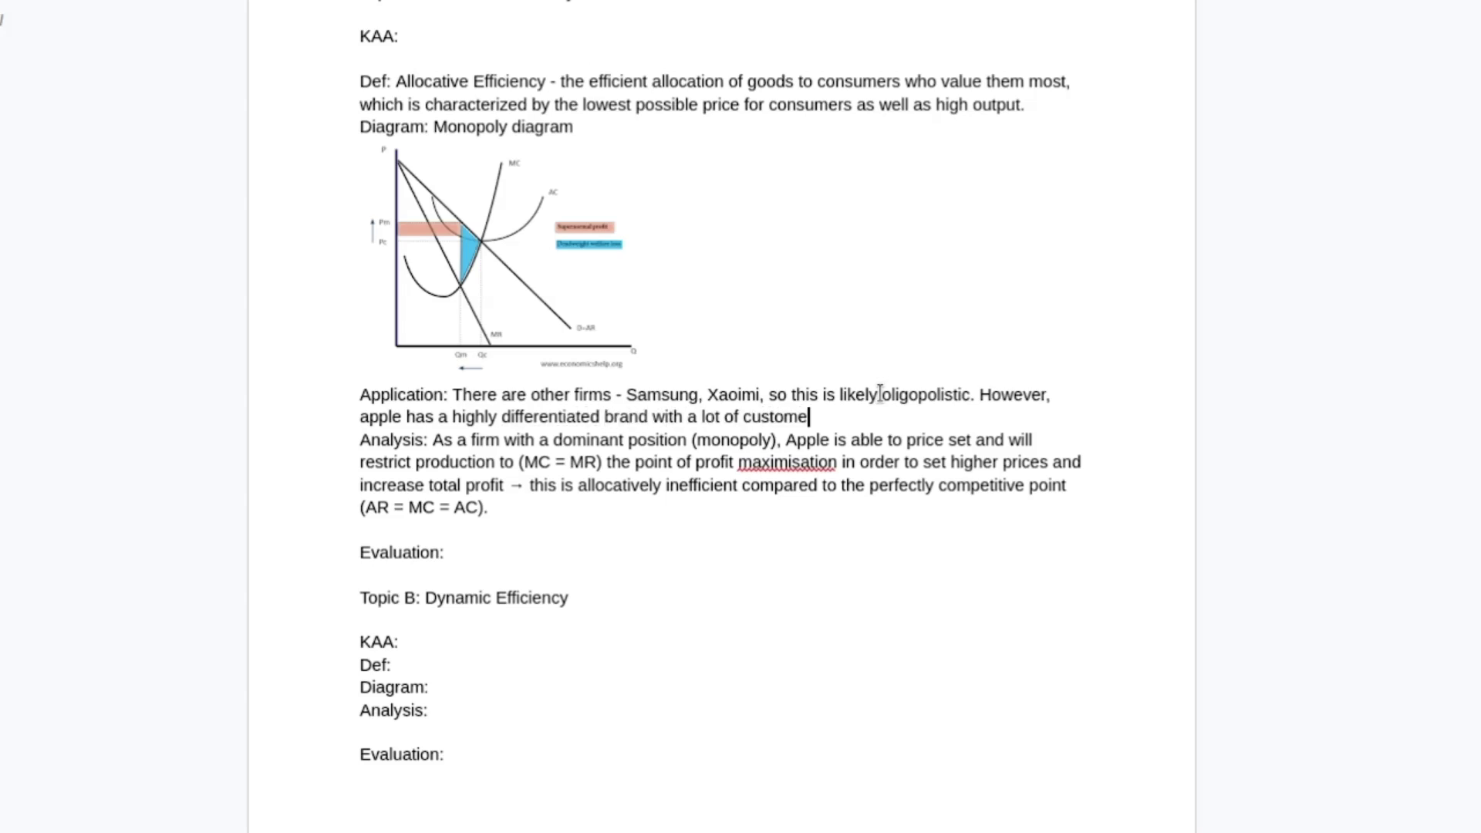
type("r loyalty.")
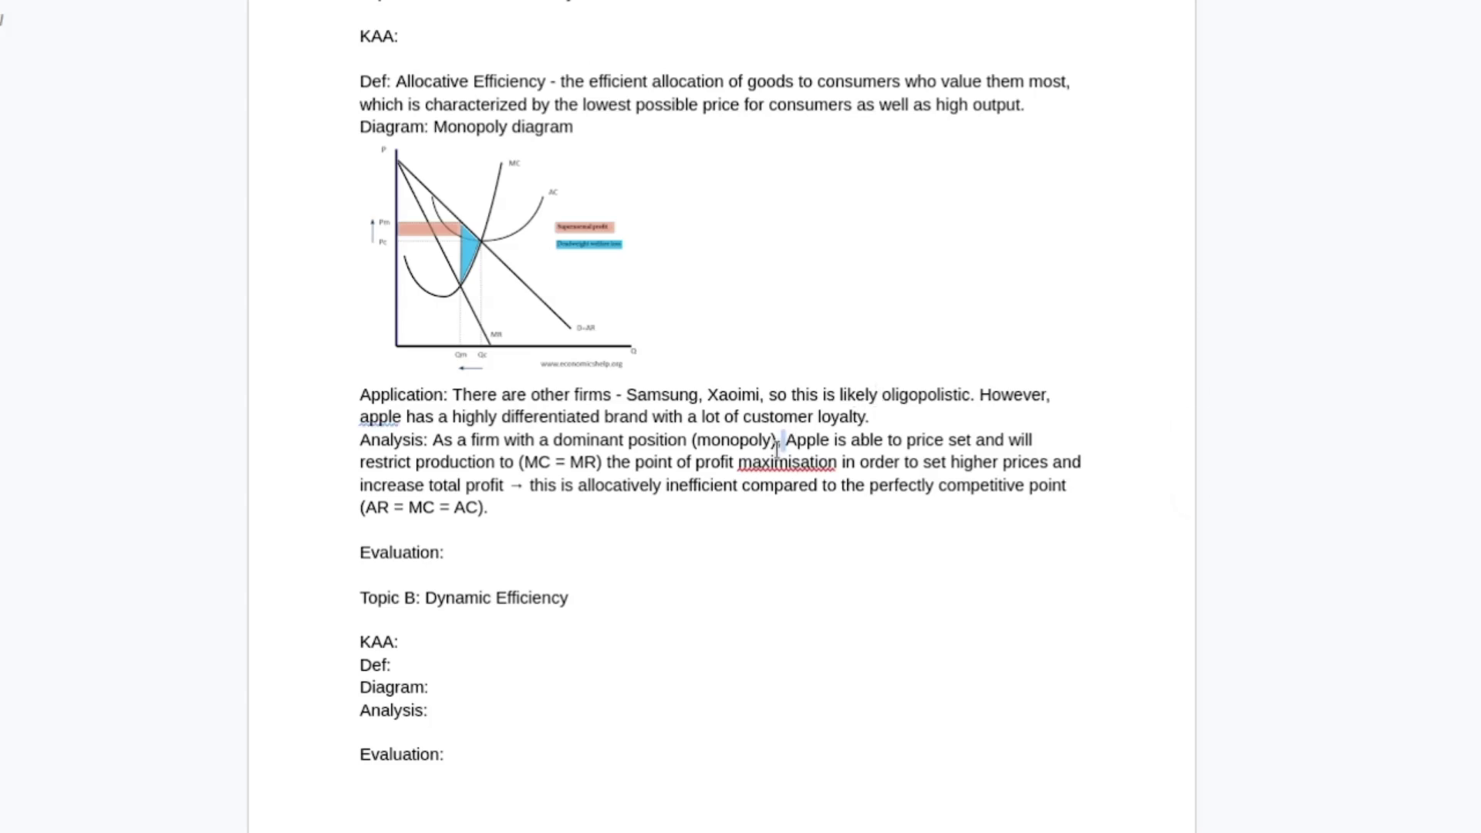
- Start Topic A's Evaluation: depends on levels of brand loyalty; there are challengers in the market
left_click(760, 506)
left_click(754, 577)
key("Return")
key("Return")
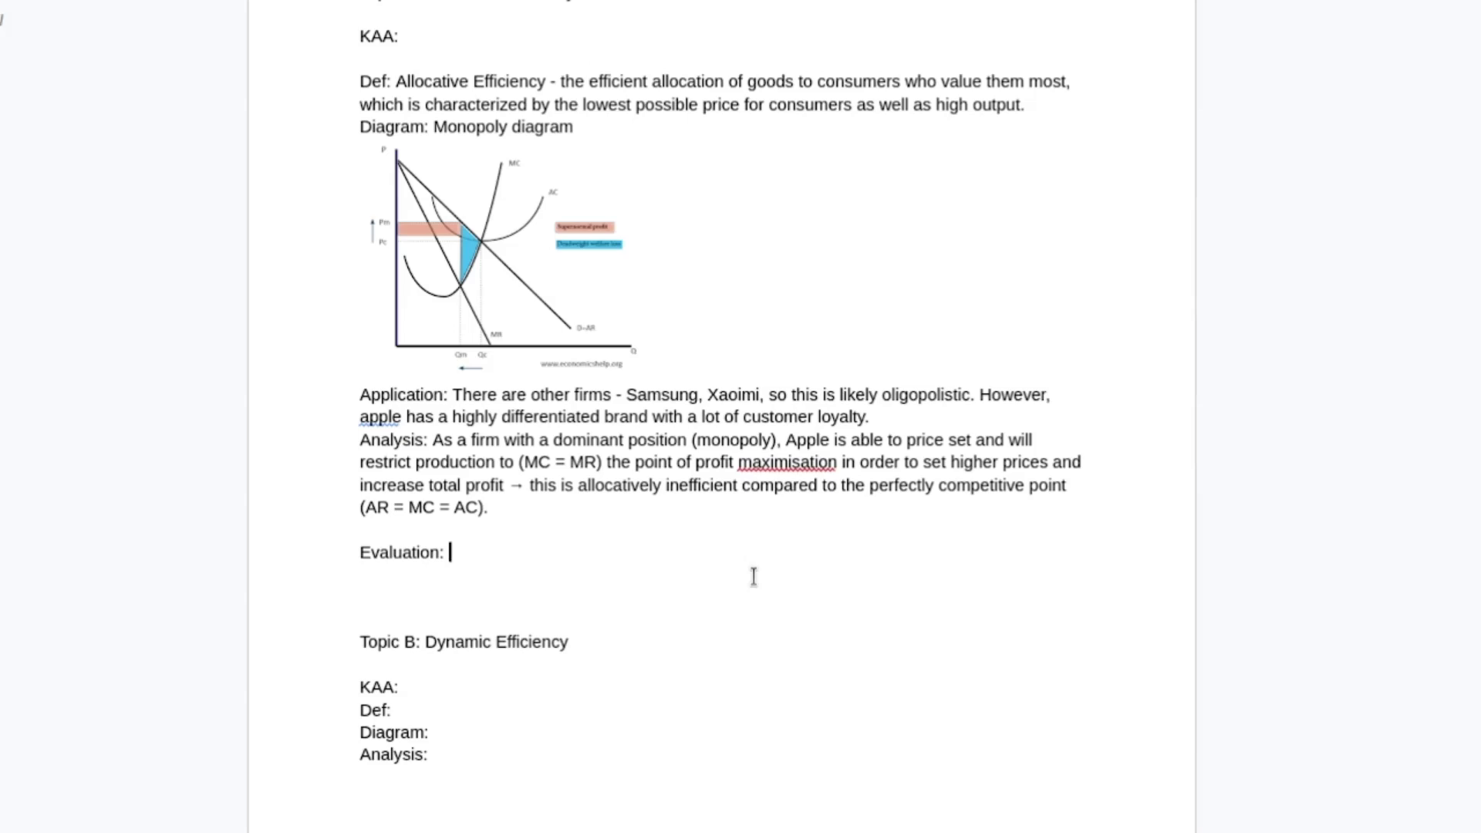
type("Depends on levels of brant l")
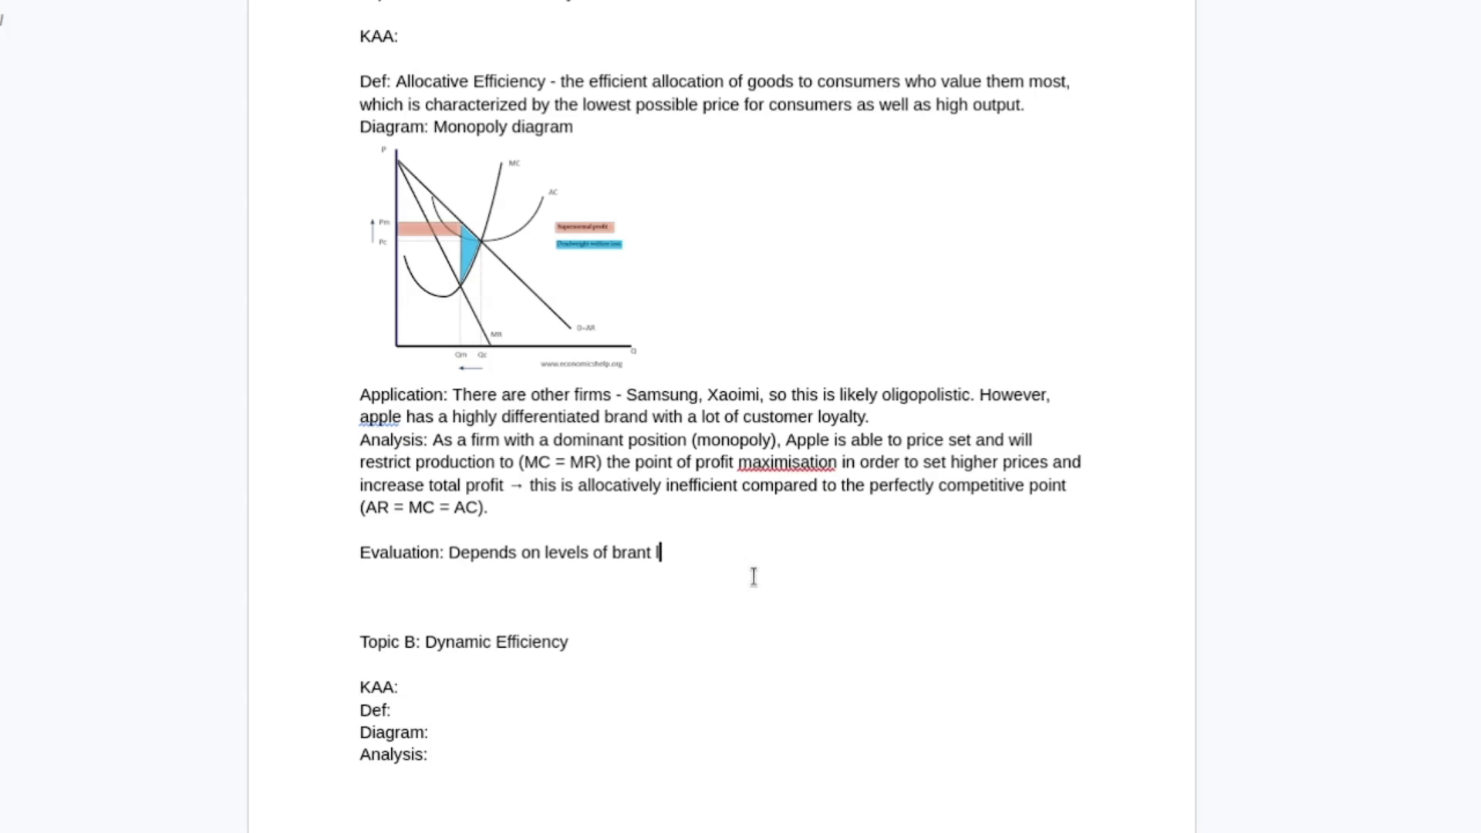
type("o")
key("BackSpace")
key("BackSpace")
key("BackSpace")
key("BackSpace")
type("d loyalty. There are c")
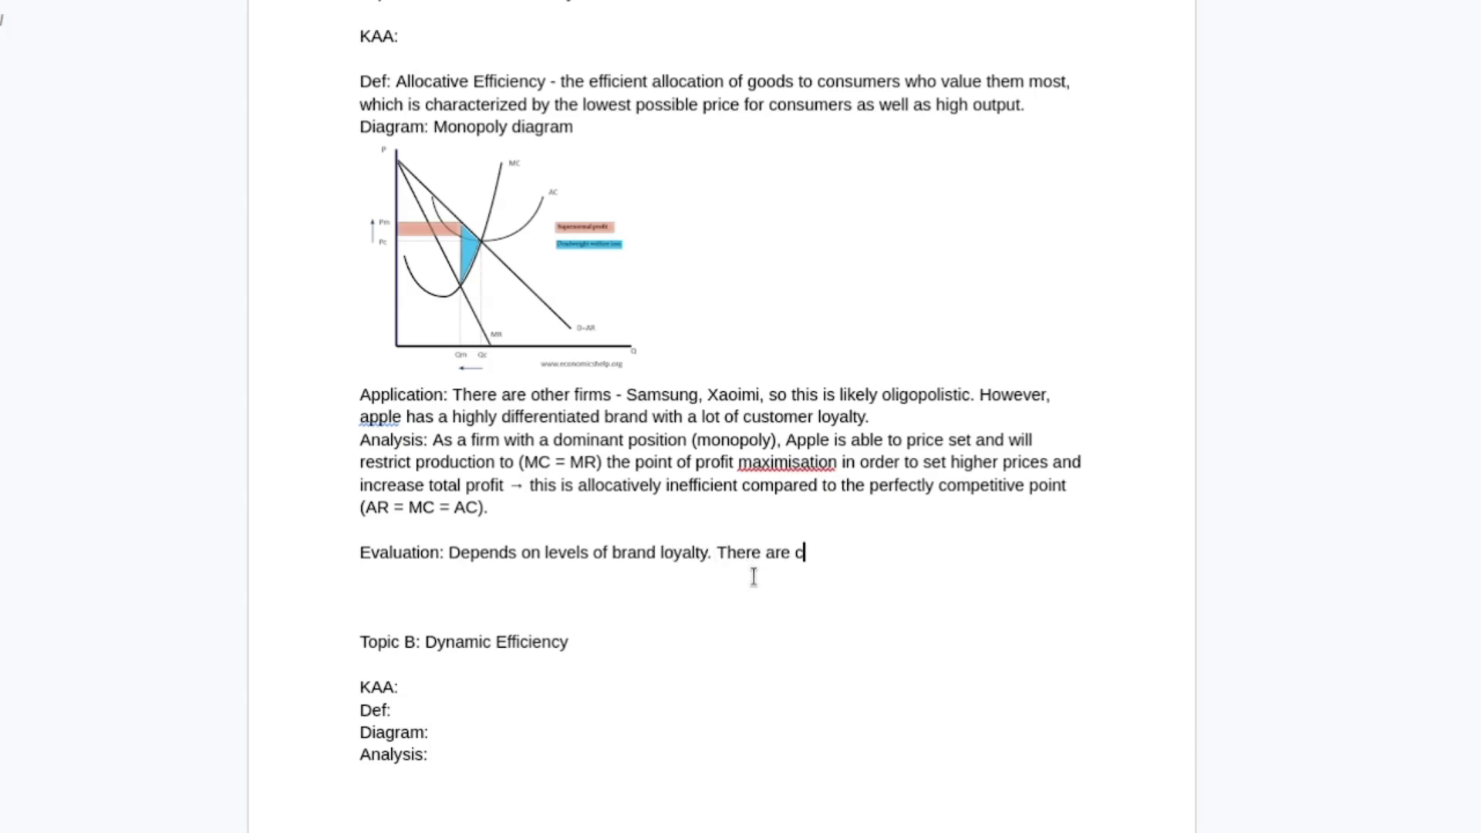
type("hallengers in the market.")
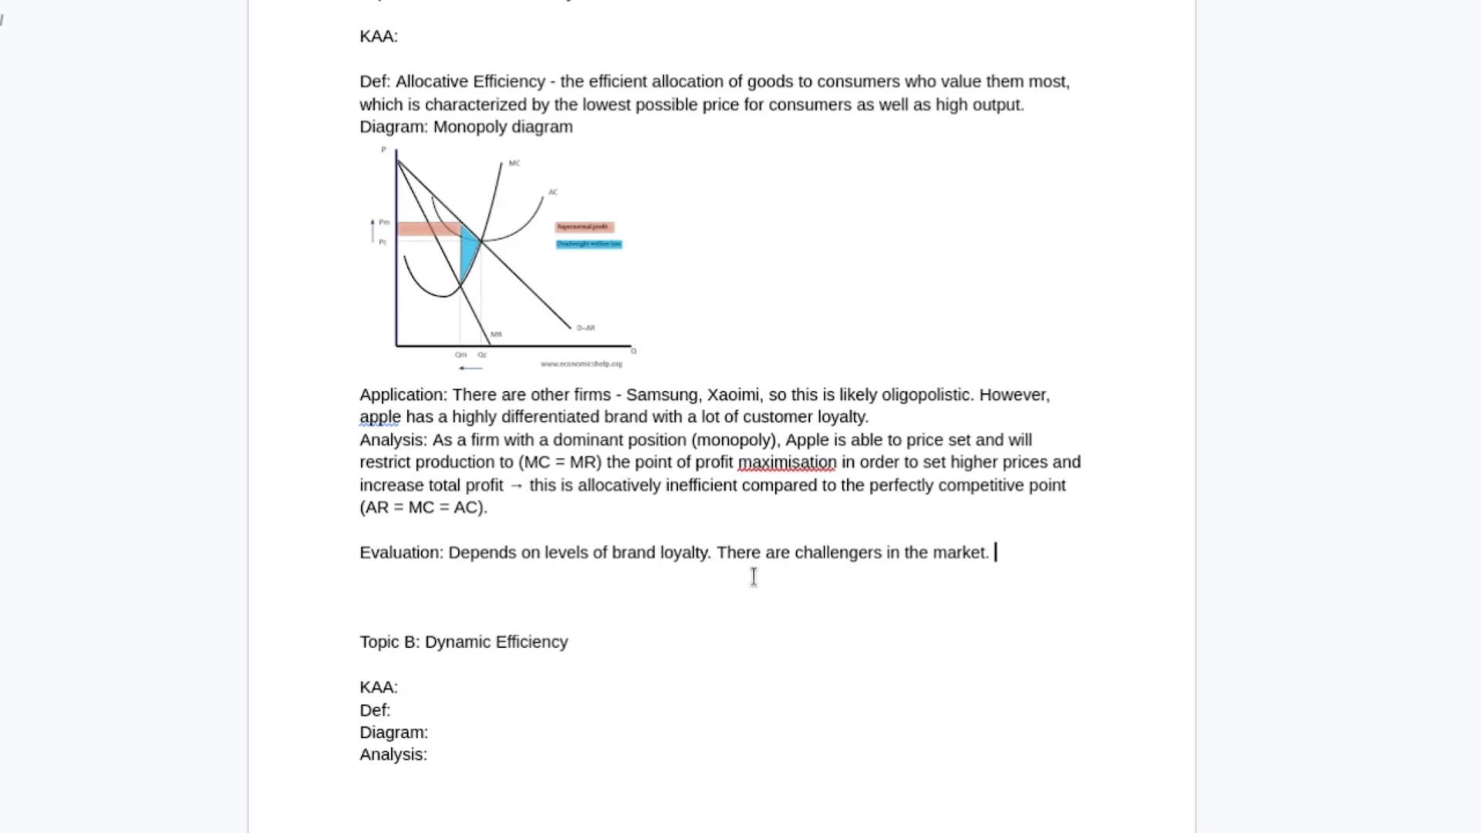
- Add that elastic demand limits monopoly or oligopoly firms from setting excessively high prices
type("Markets with elast")
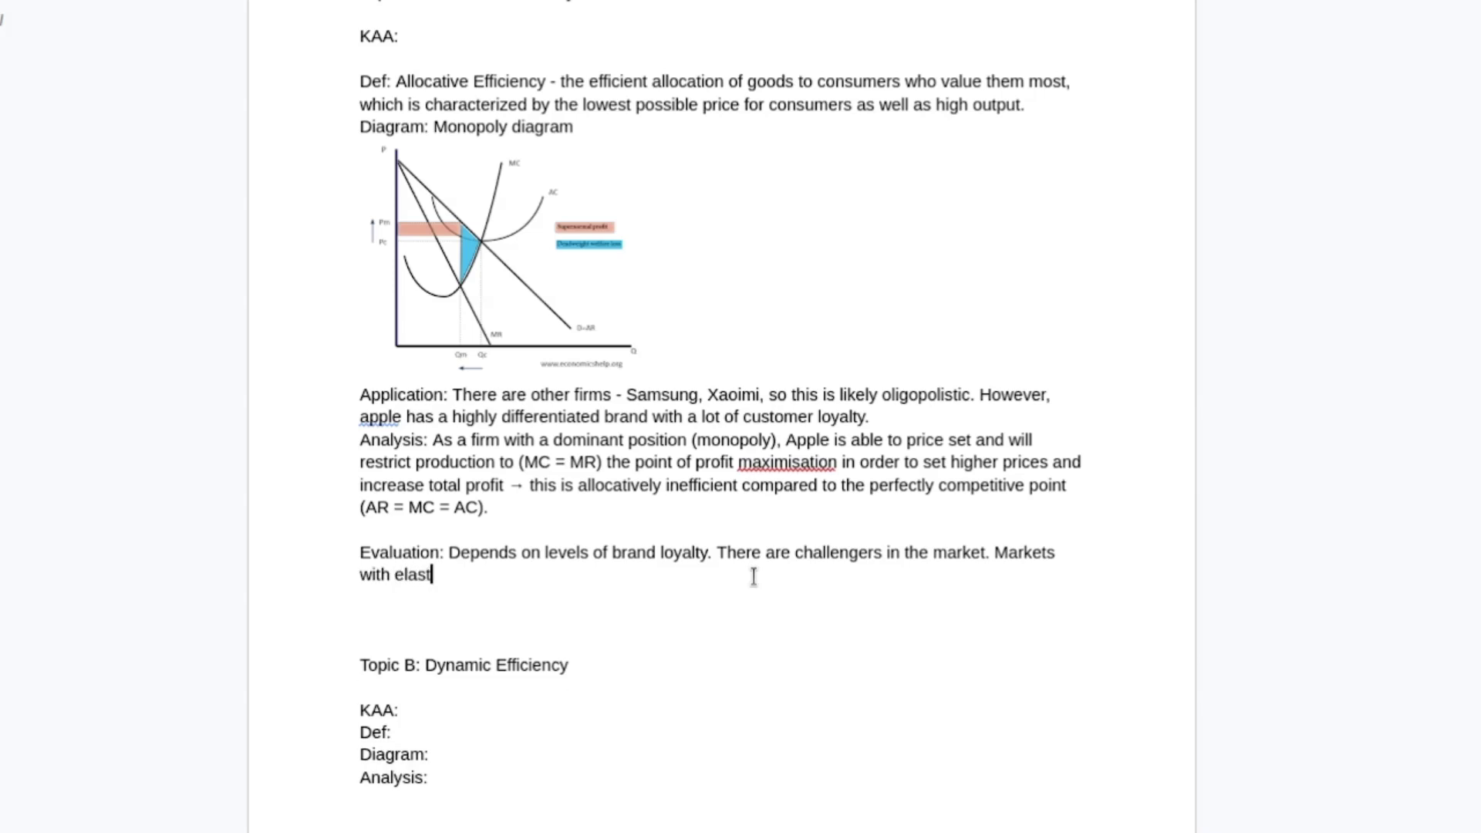
type("ic demand will hav")
key("BackSpace")
key("BackSpace")
key("BackSpace")
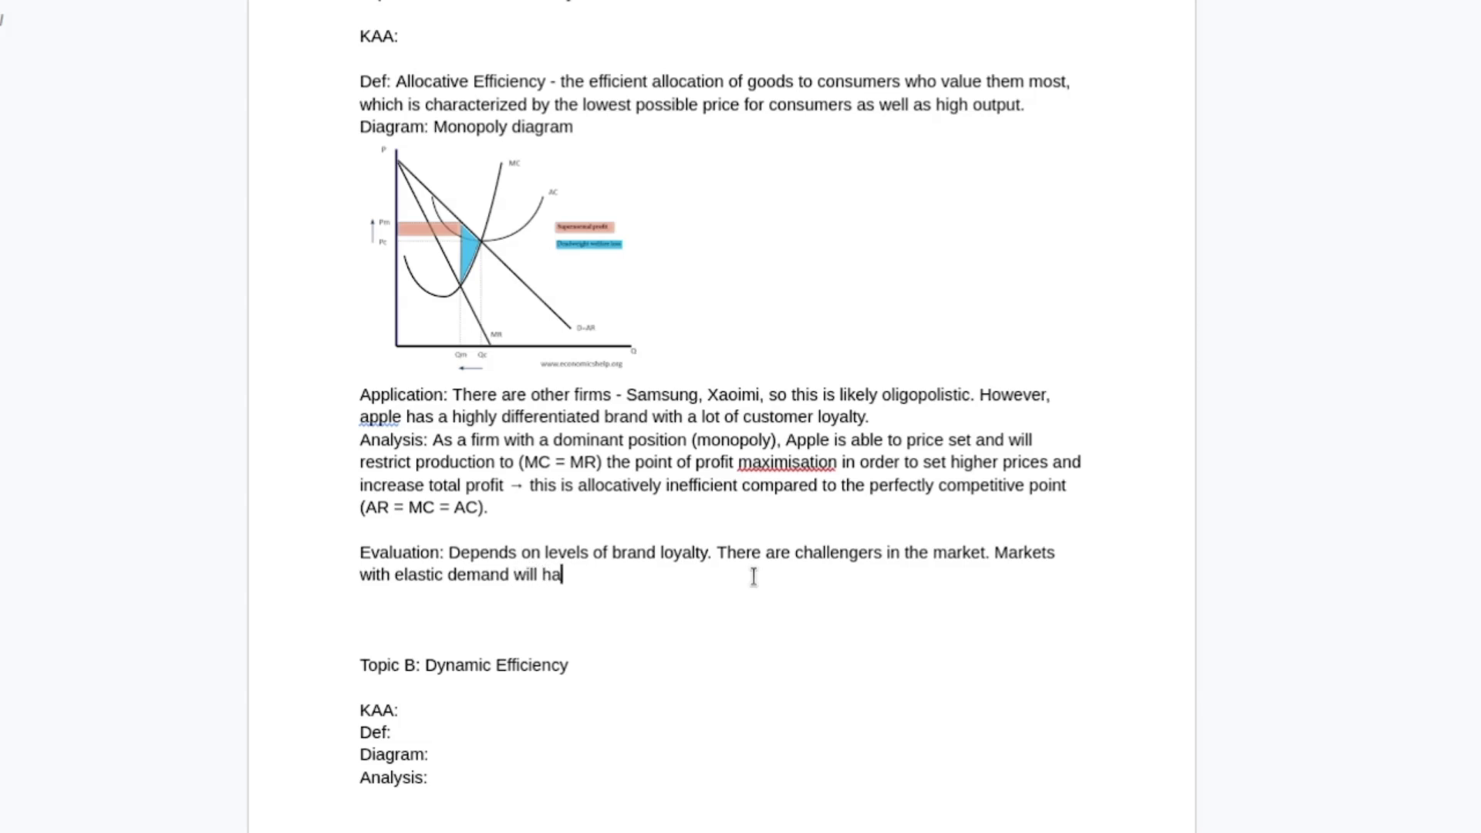
type("limit the ability of monopoly")
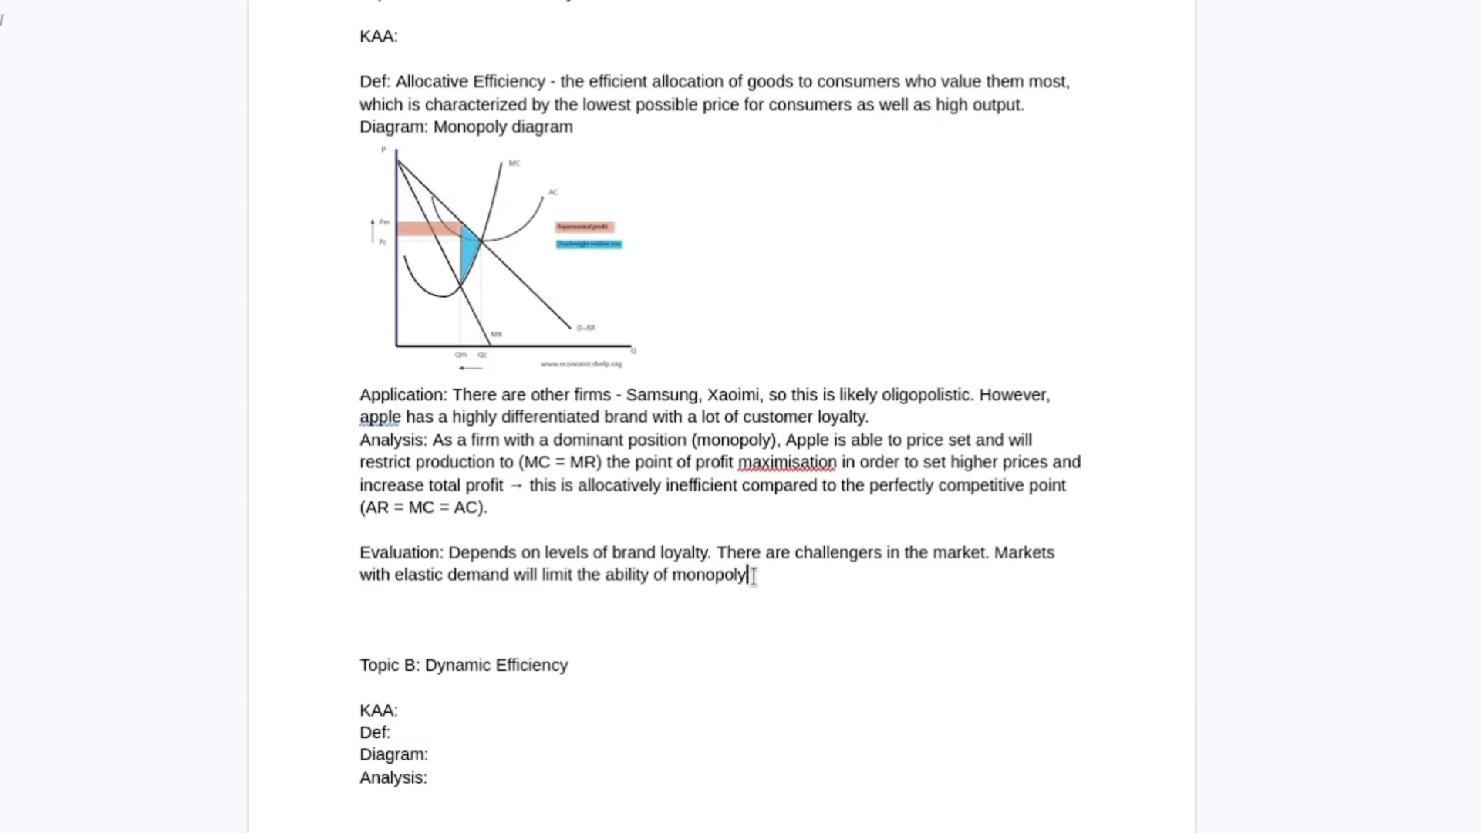
type(" or oligopoly firms to set ")
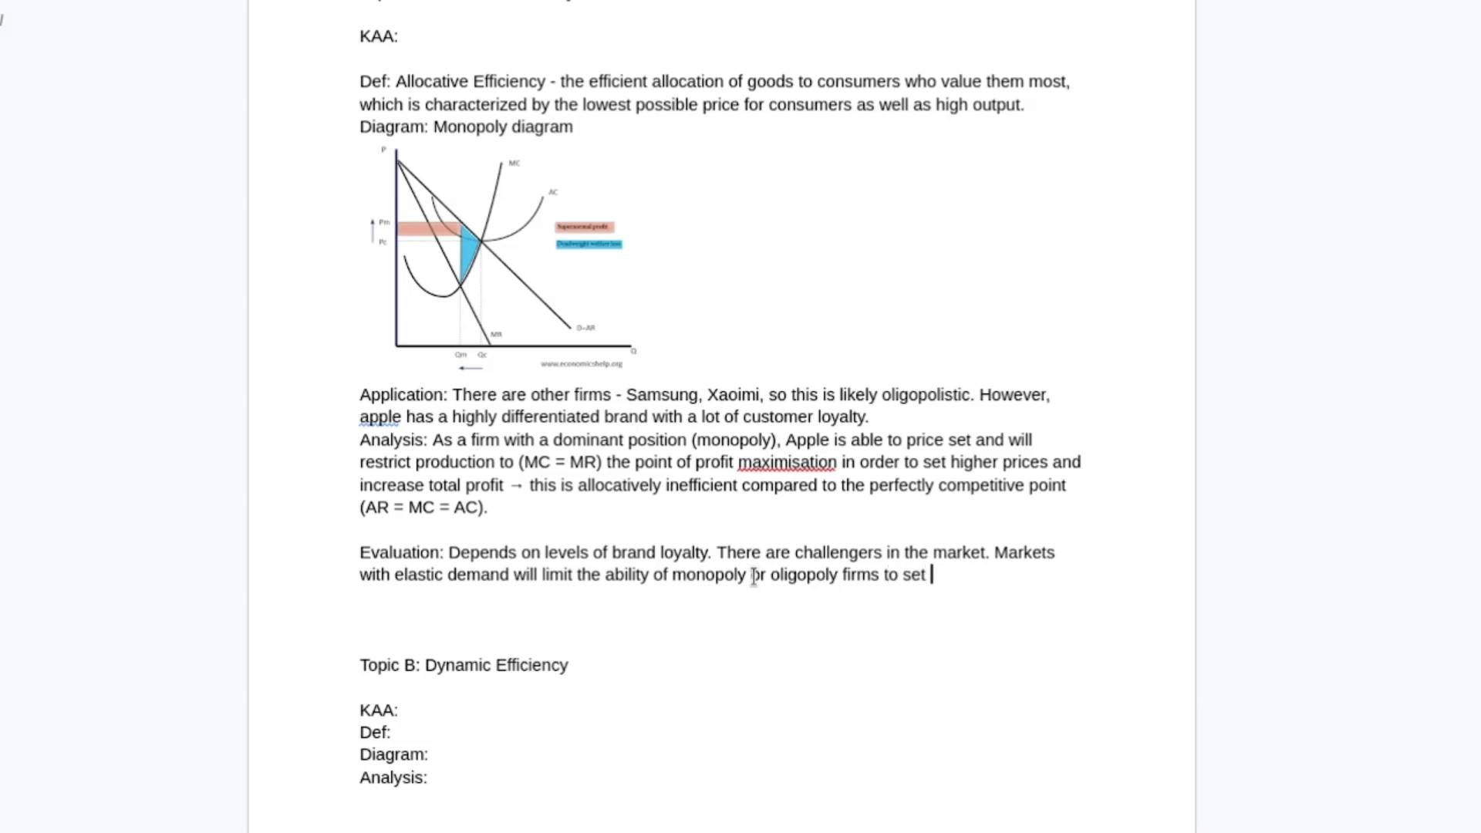
type("excessively high prices.")
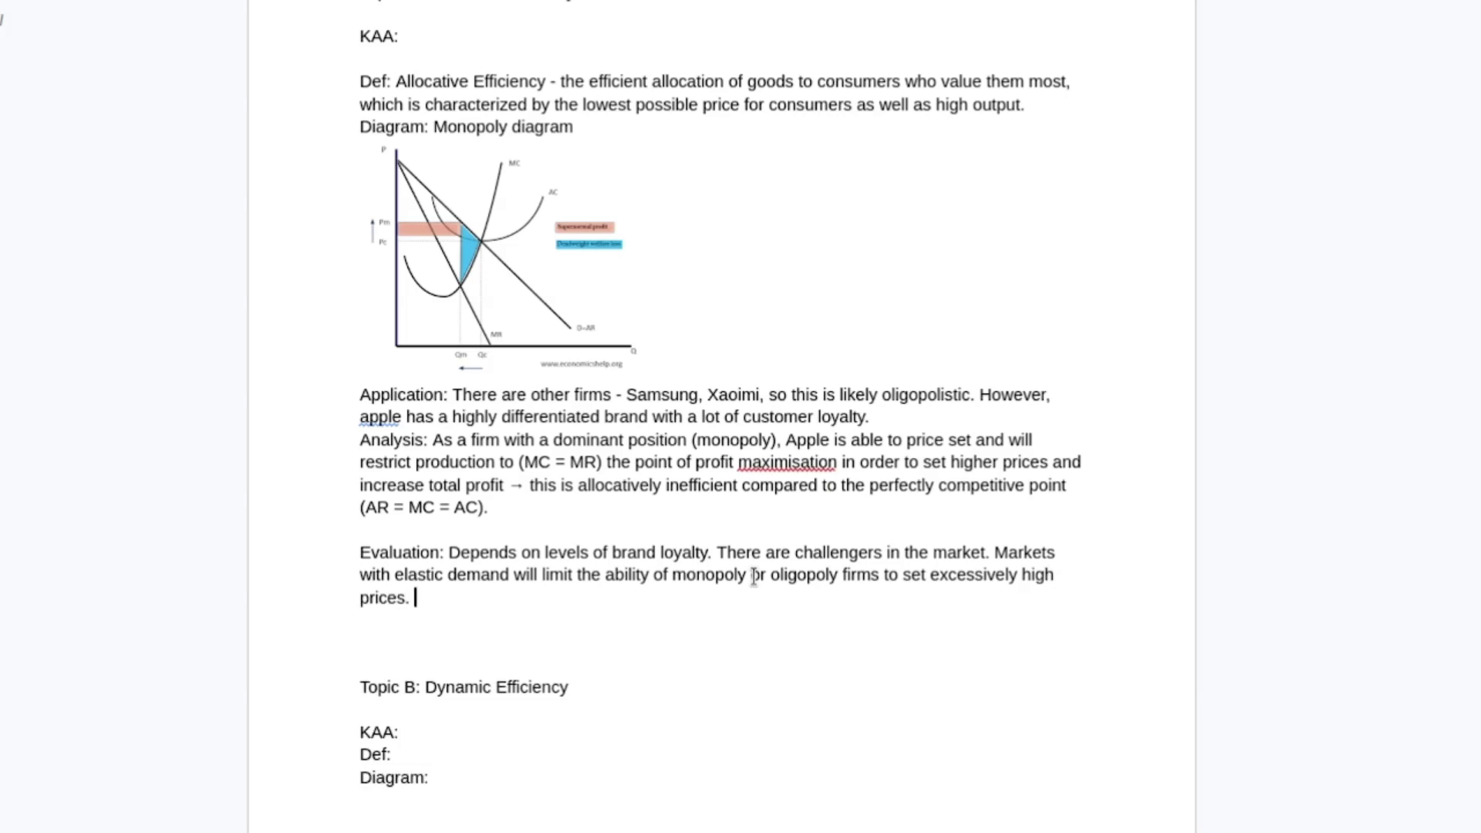
- Remove the extra blank lines above Topic B and enter 'Dynamic efficiency' after Def:
left_click(605, 641)
key("BackSpace")
key("BackSpace")
scroll(607, 641, "down", 5)
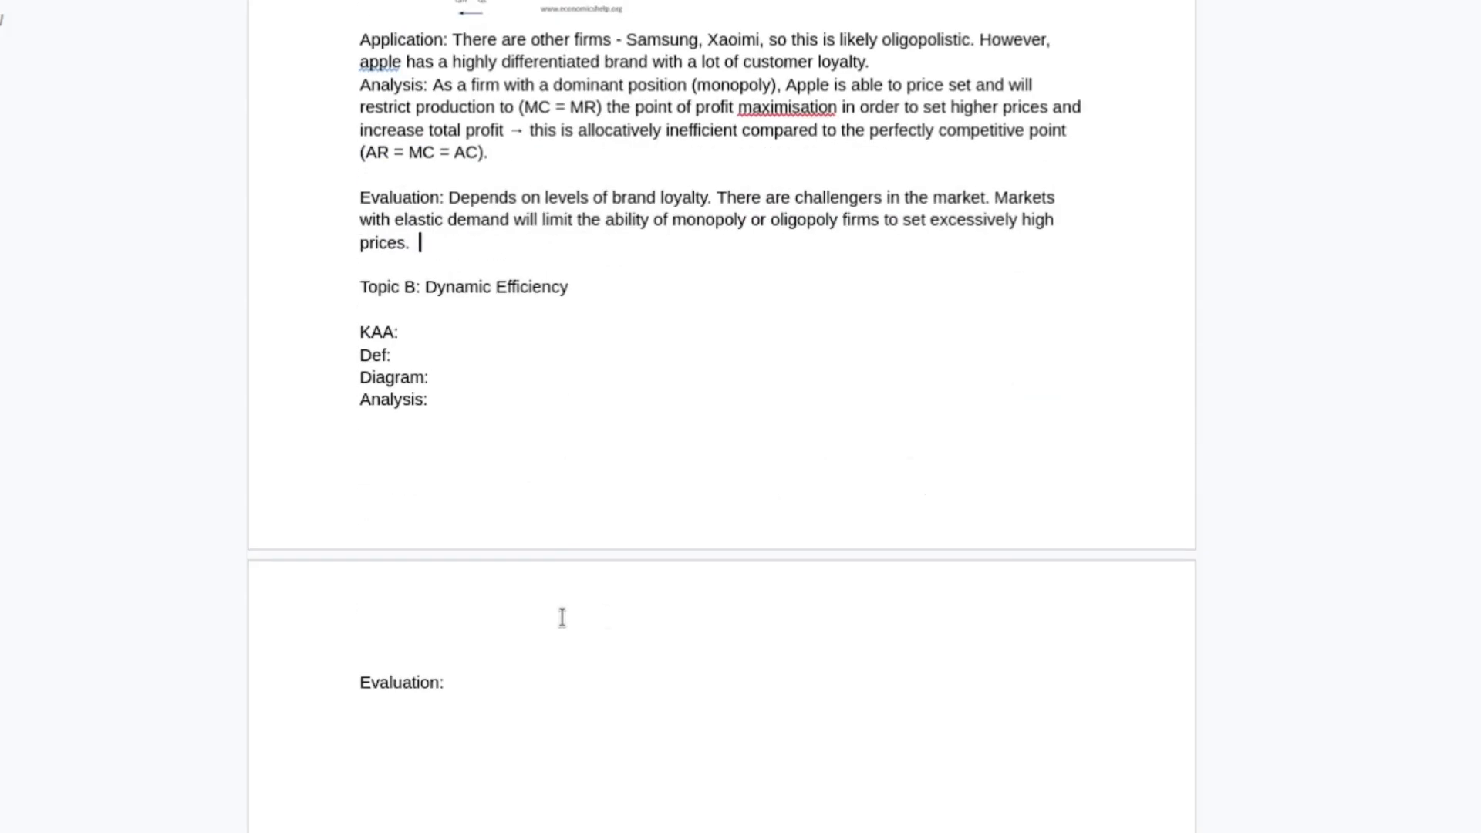
left_click(546, 433)
left_click(499, 357)
scroll(500, 378, "up", 3)
scroll(501, 377, "down", 3)
left_click(473, 499)
left_click(462, 358)
left_click(440, 321)
double_click(512, 358)
type("Dynamic efficiency")
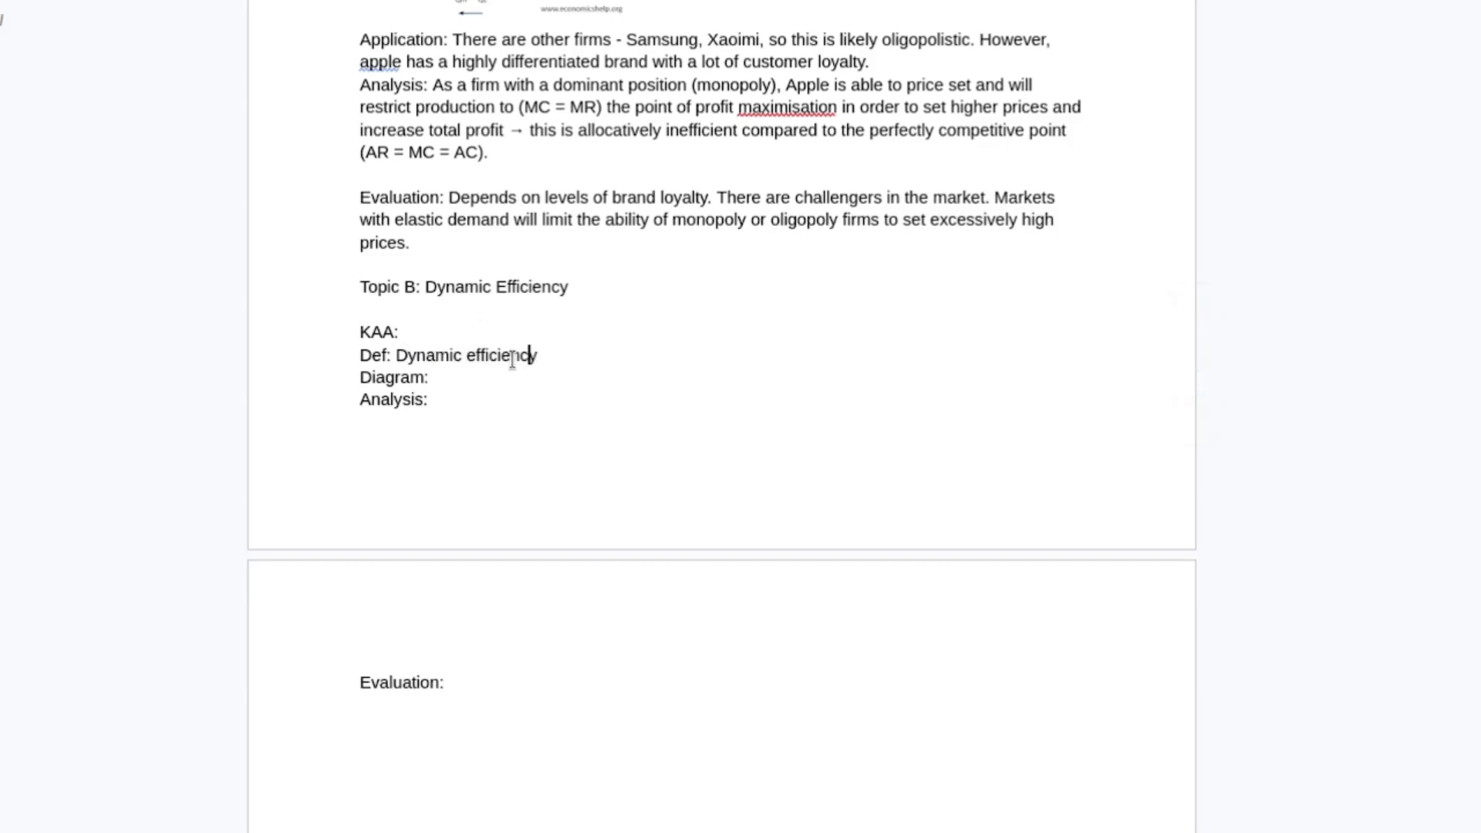
- Set Topic B's Diagram to 'Long run vs short run diagram (show lower AC in the long-run as a result of innovation)'
key("Down")
key("Return")
key("BackSpace")
key("Return")
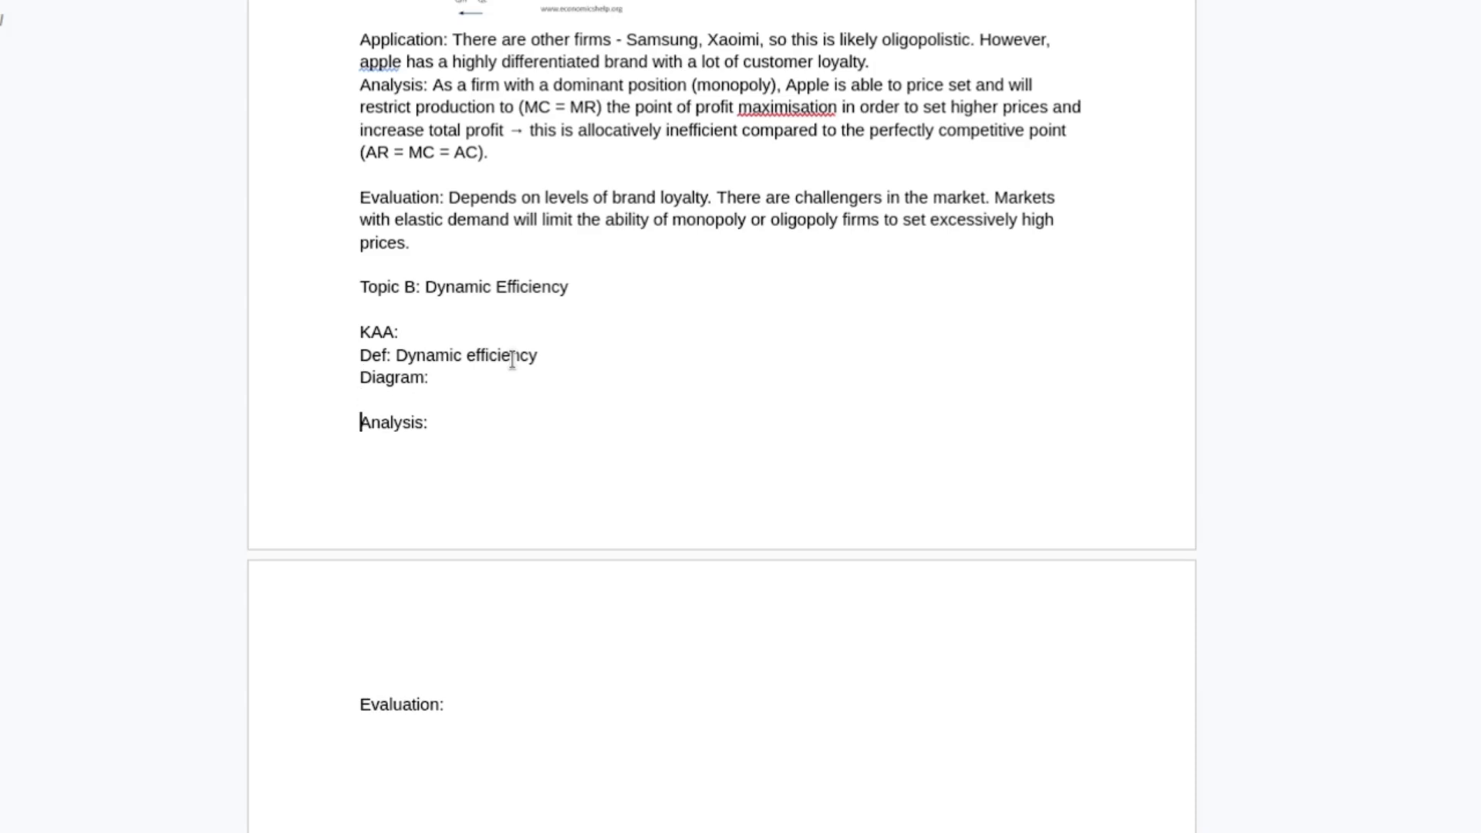
key("Left")
type("Long run vs short run d")
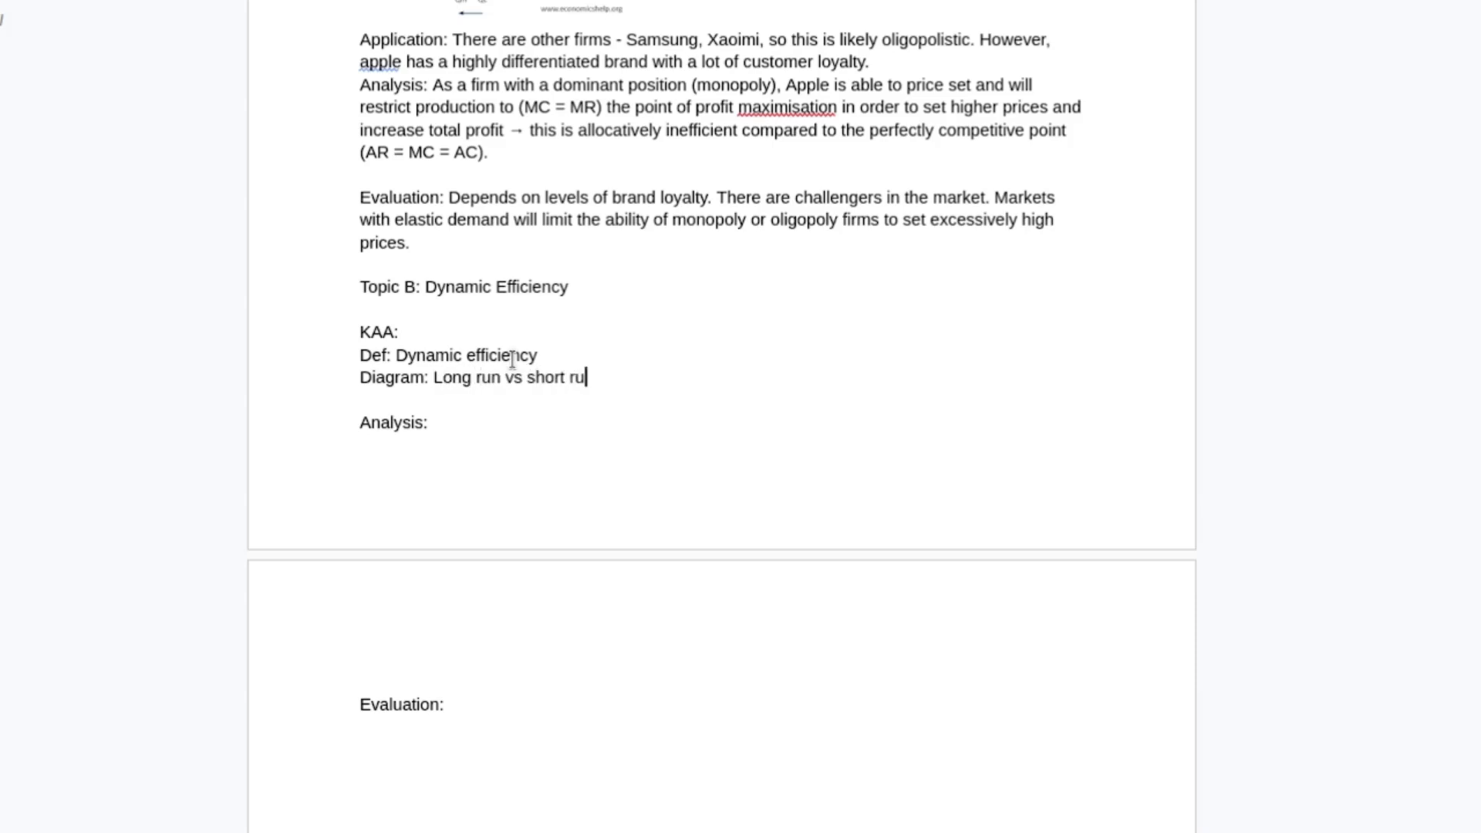
type("iagram")
type(" (show )")
key("Left")
type("show ")
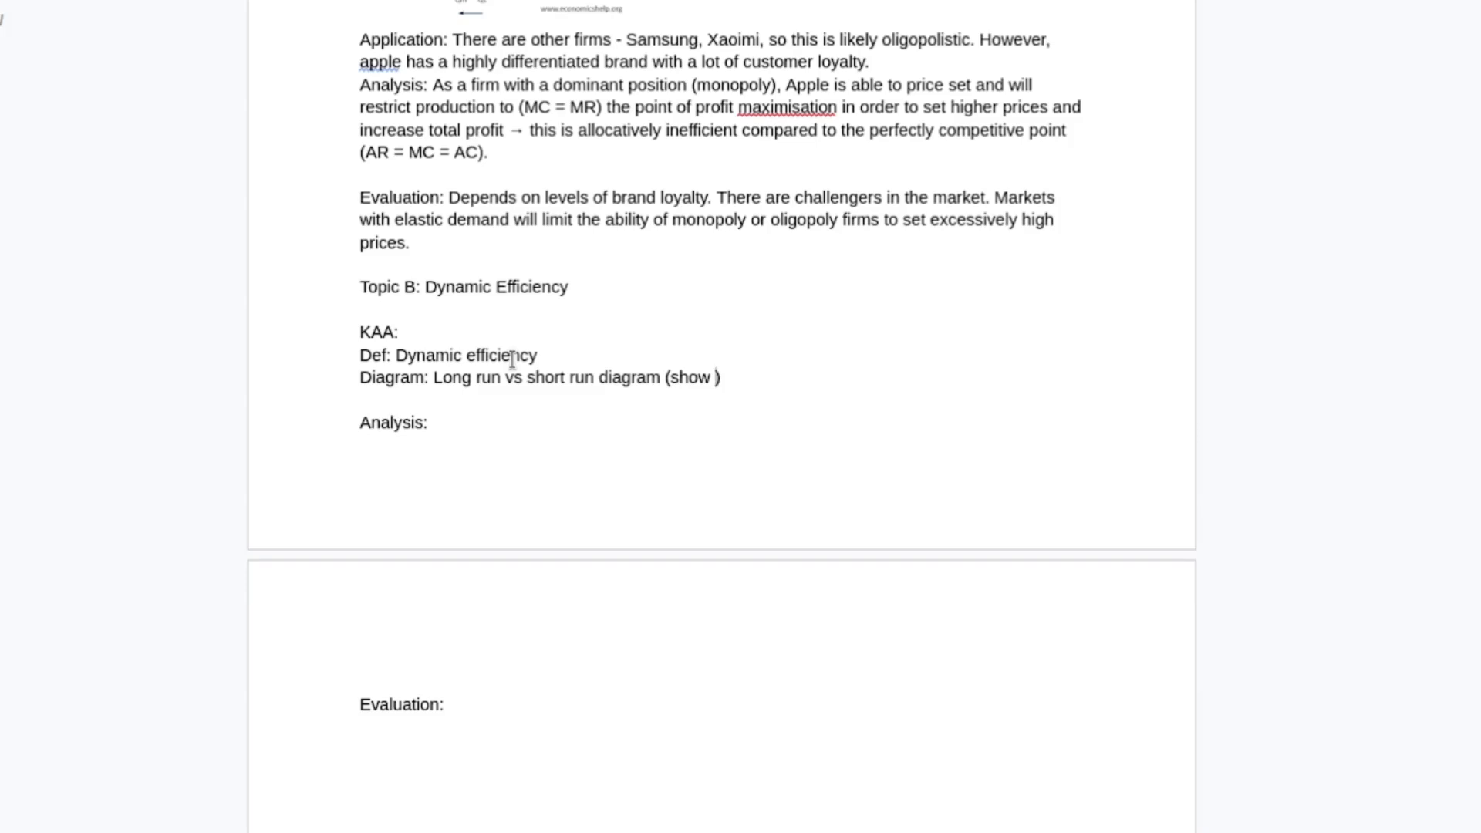
type("lower AC in the long-run as")
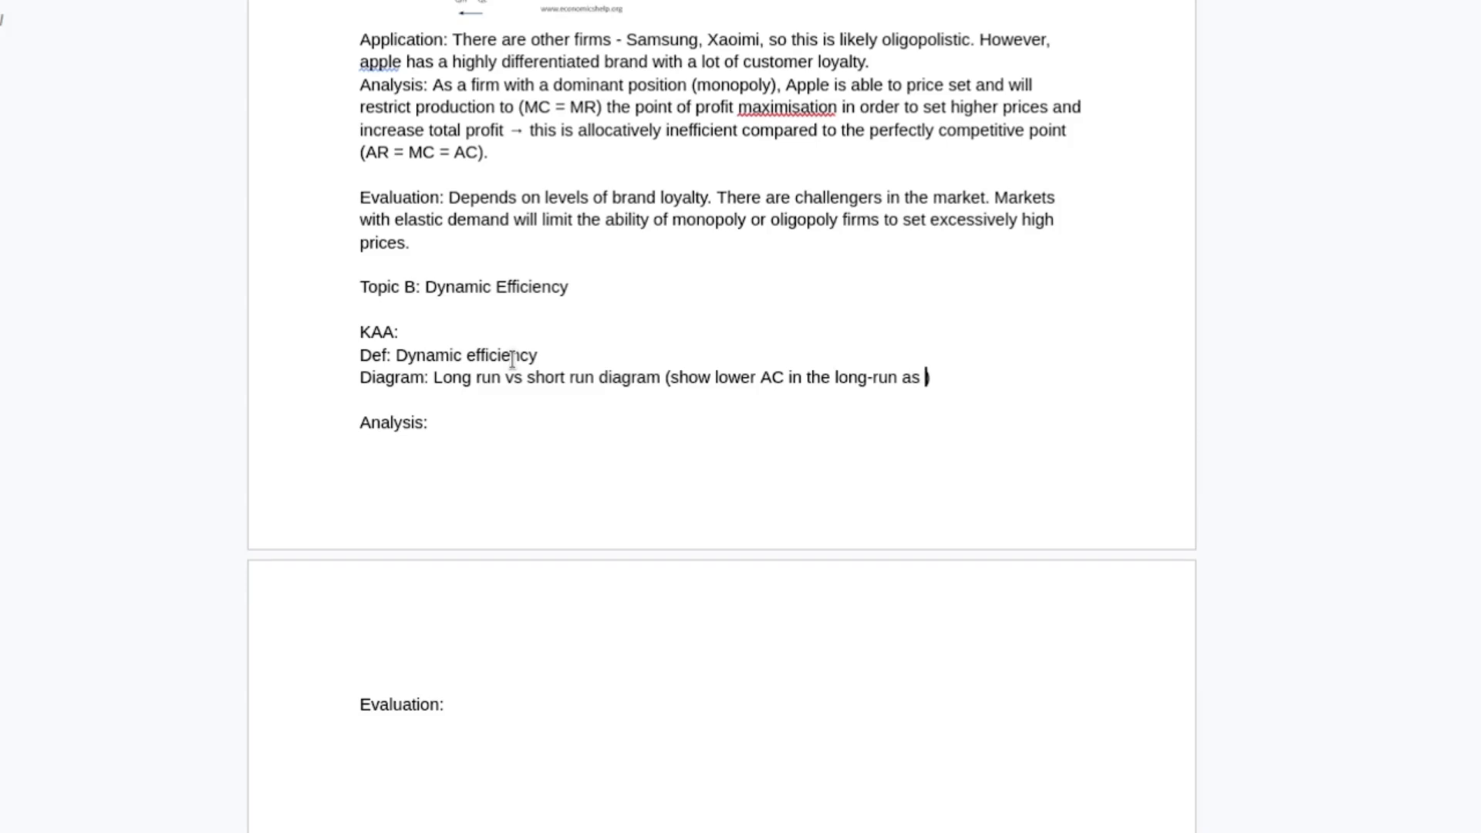
type("a result of")
type("innovative")
key("BackSpace")
key("BackSpace")
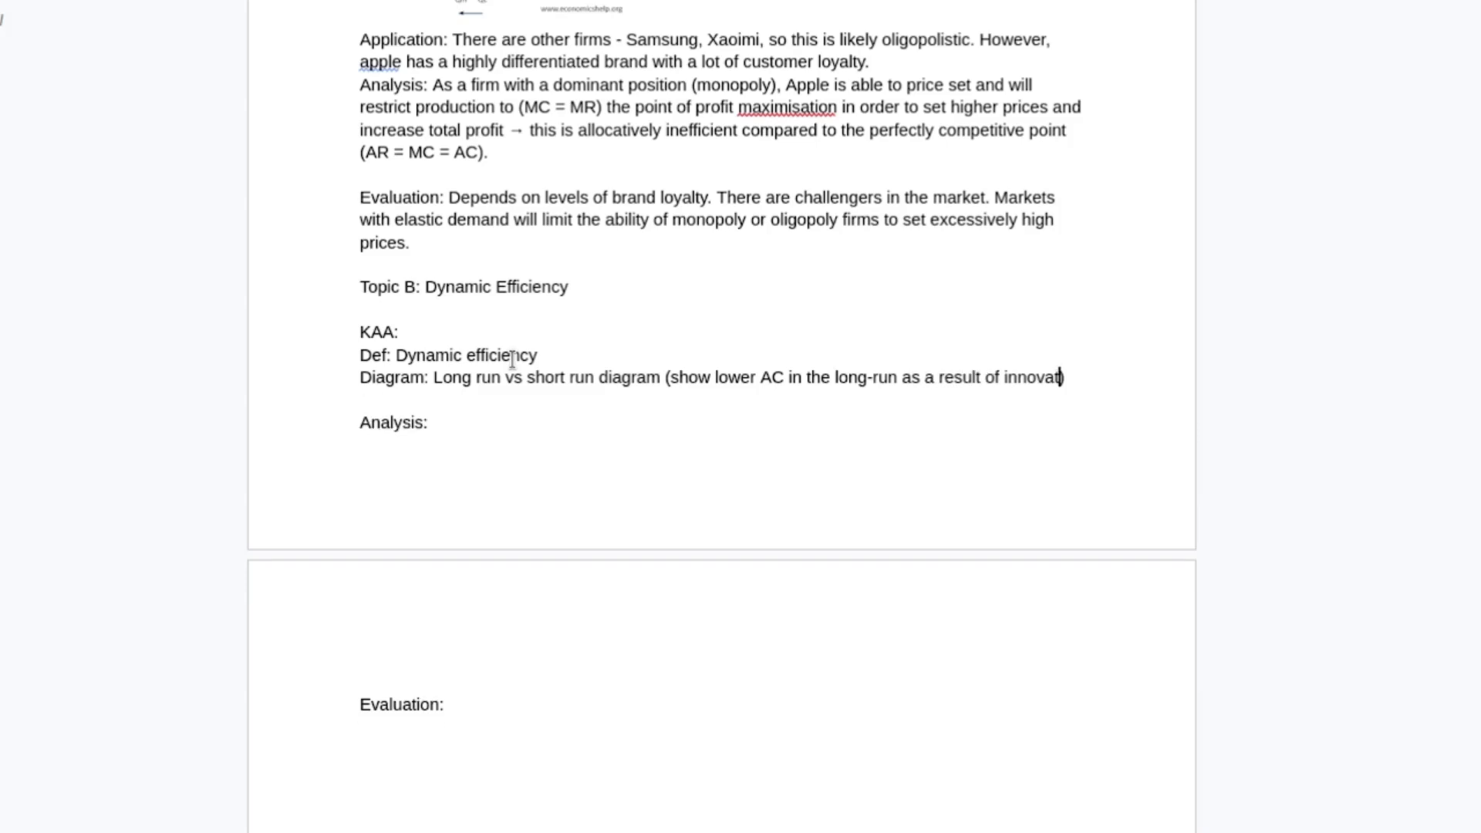
type("ion")
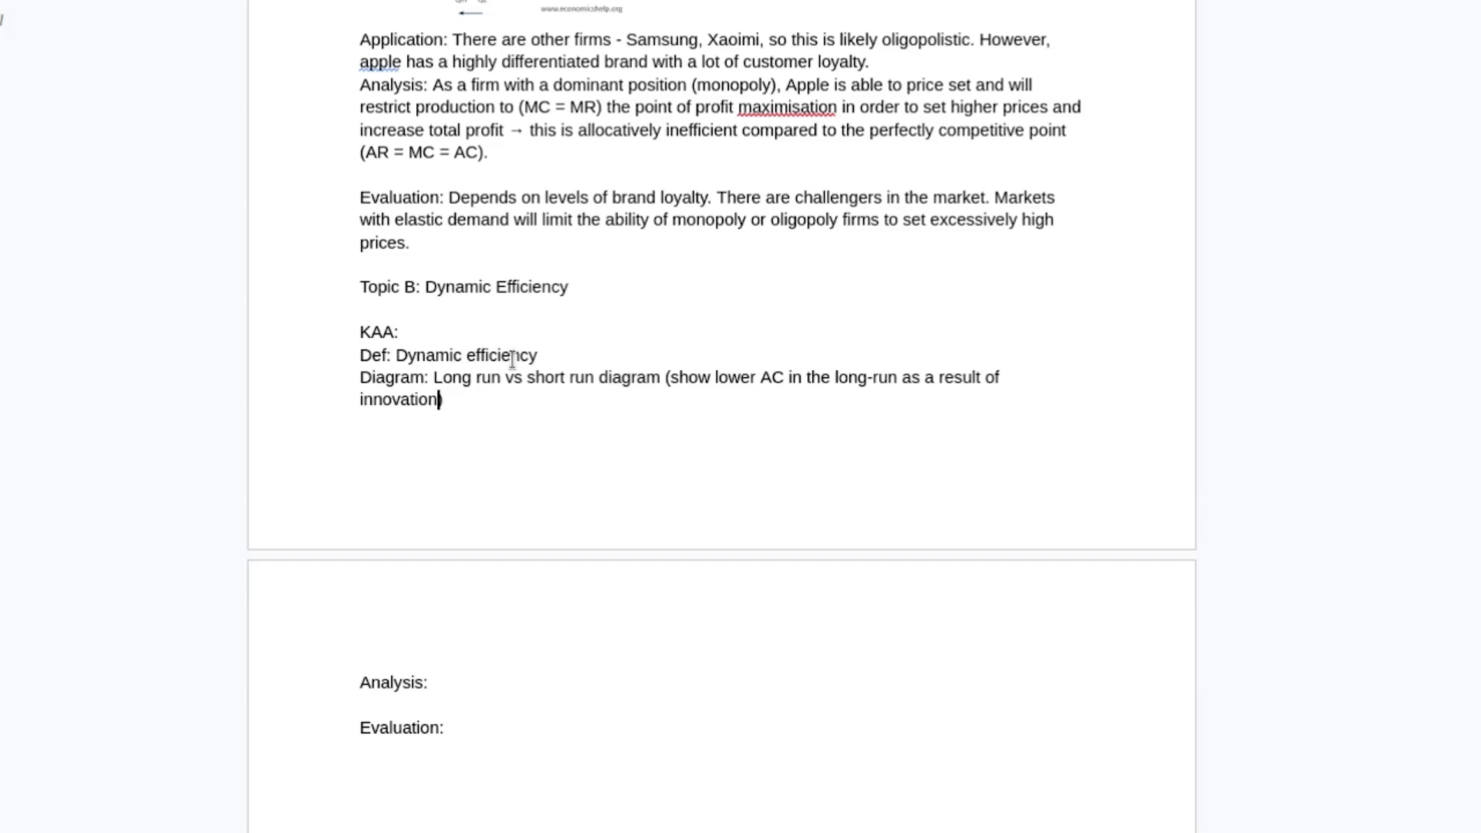
key("Return")
key("BackSpace")
key("BackSpace")
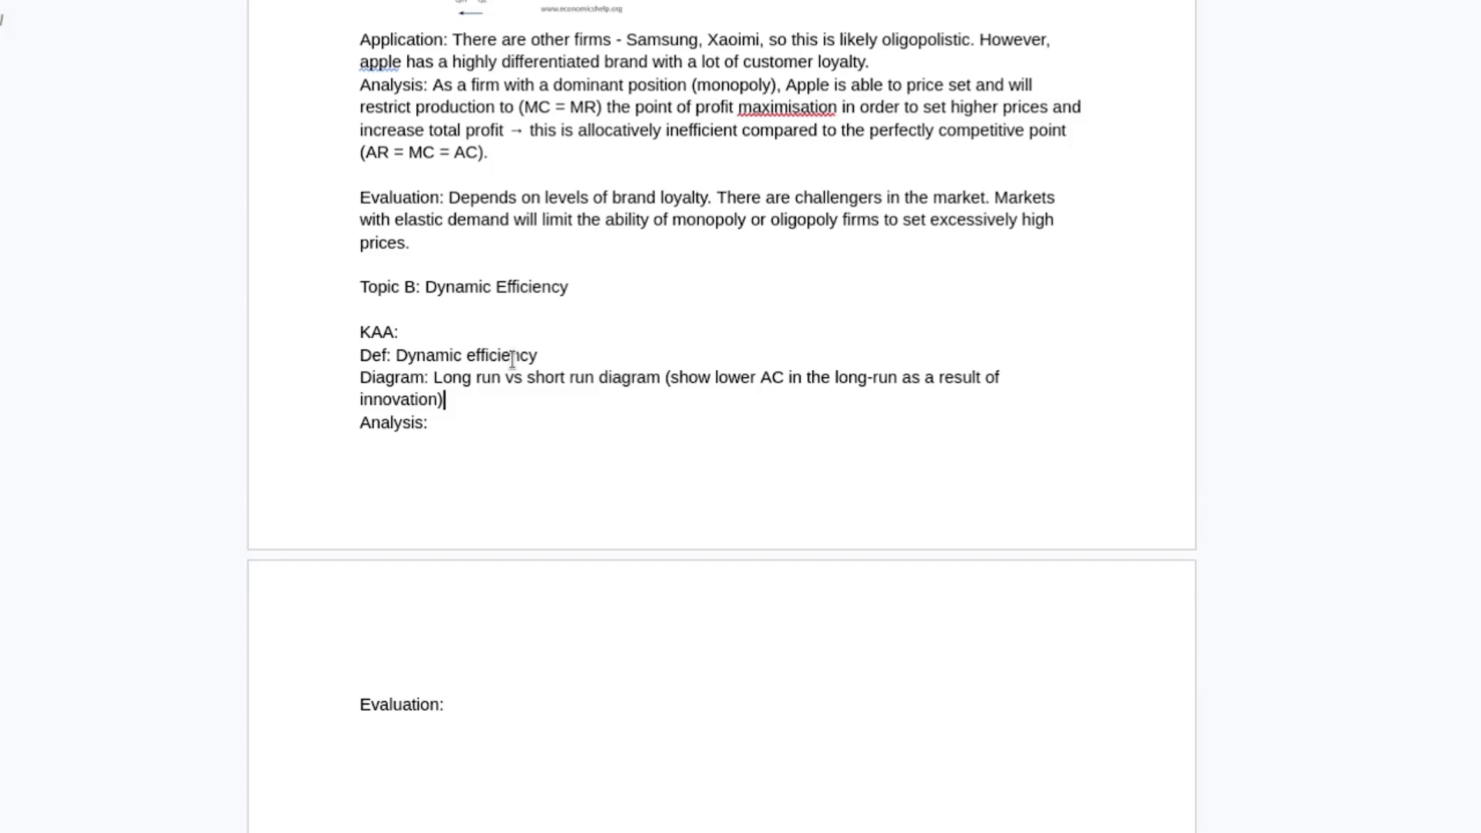
key("Down")
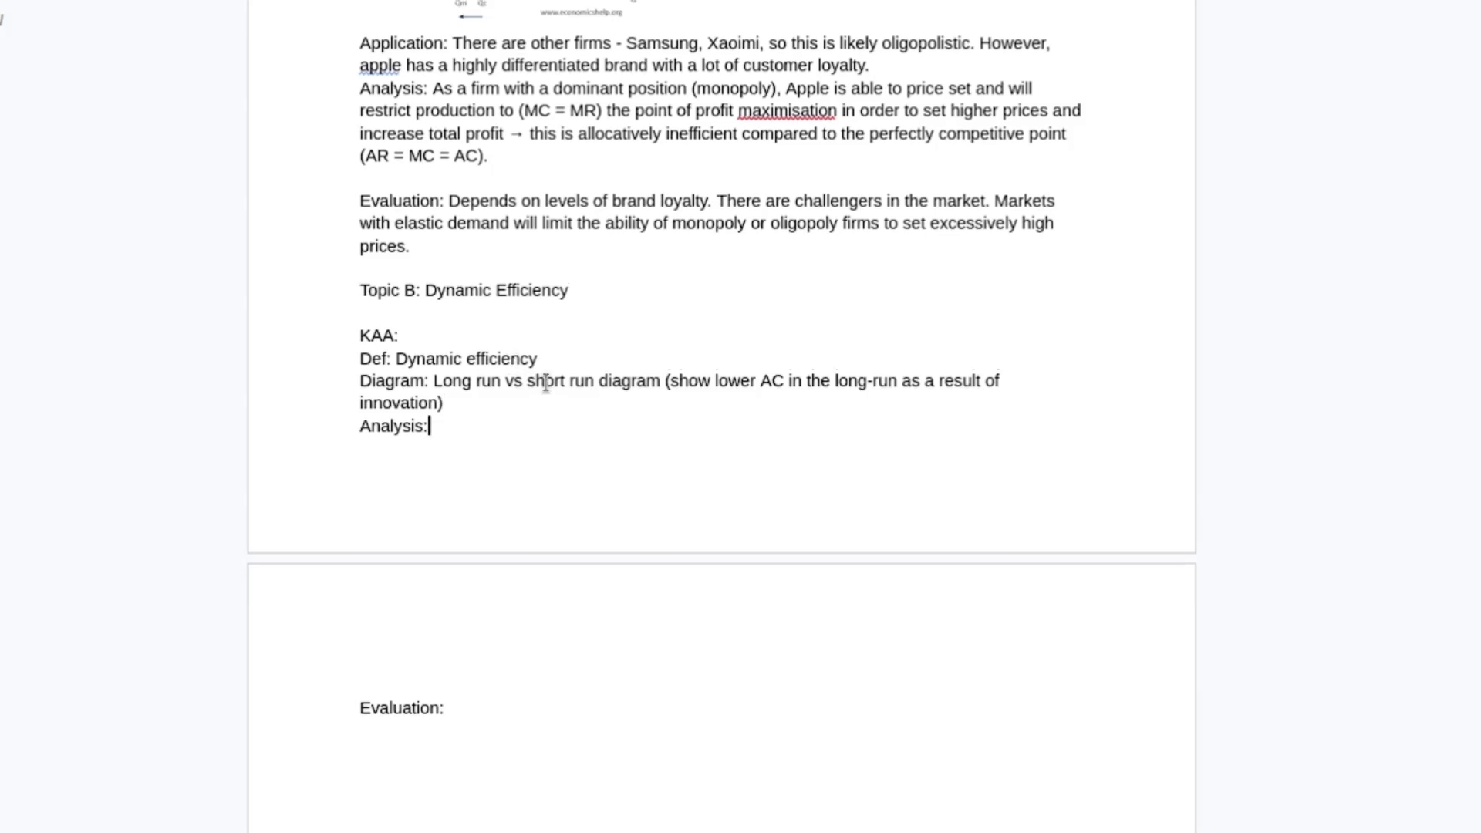
- Write Topic B's Analysis: supranormal profits reinvested into research and development create new products and drive down costs
scroll(546, 381, "up", 5)
scroll(591, 495, "down", 5)
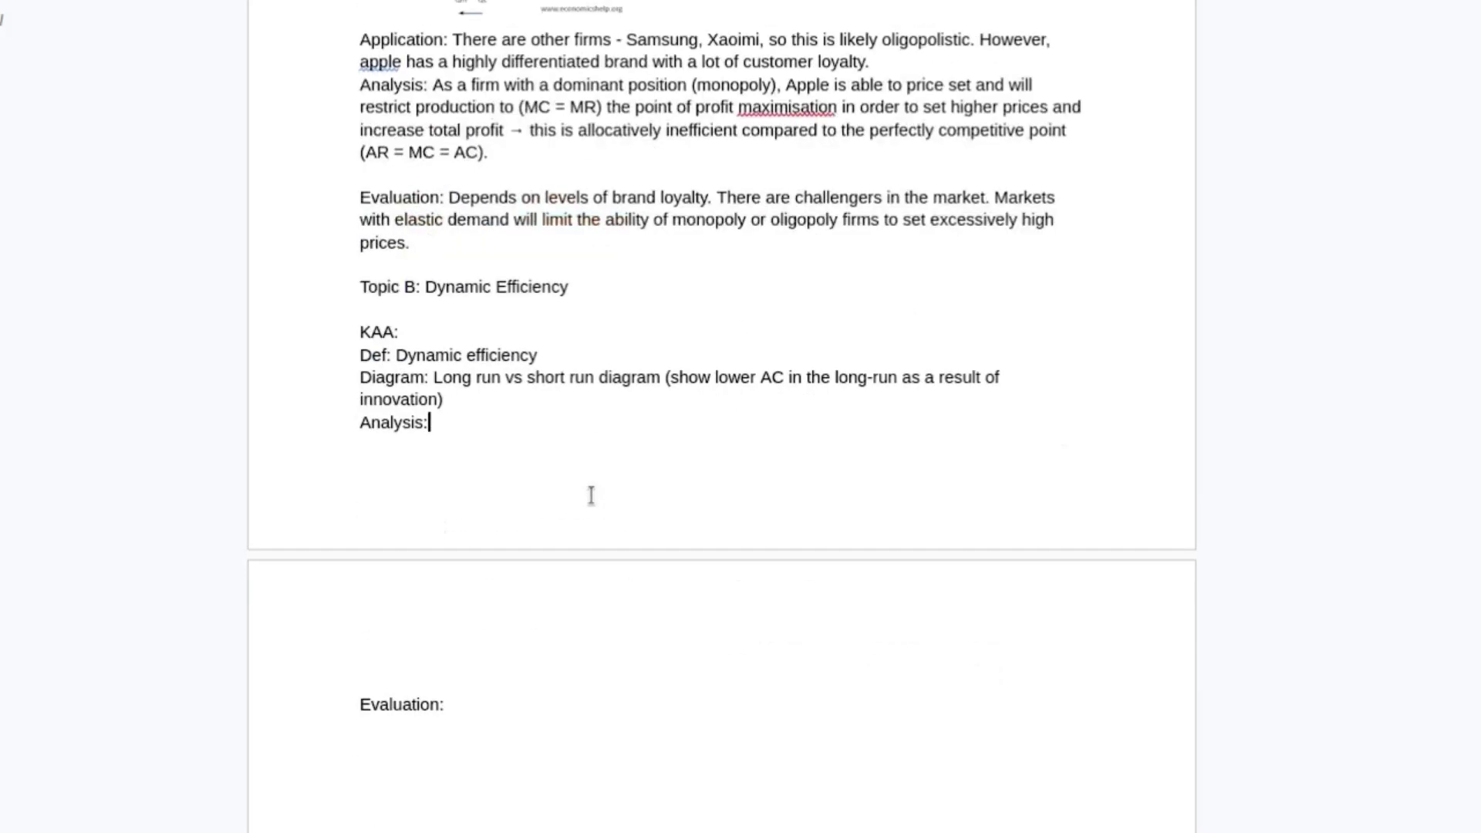
scroll(598, 493, "up", 2)
scroll(602, 493, "down", 4)
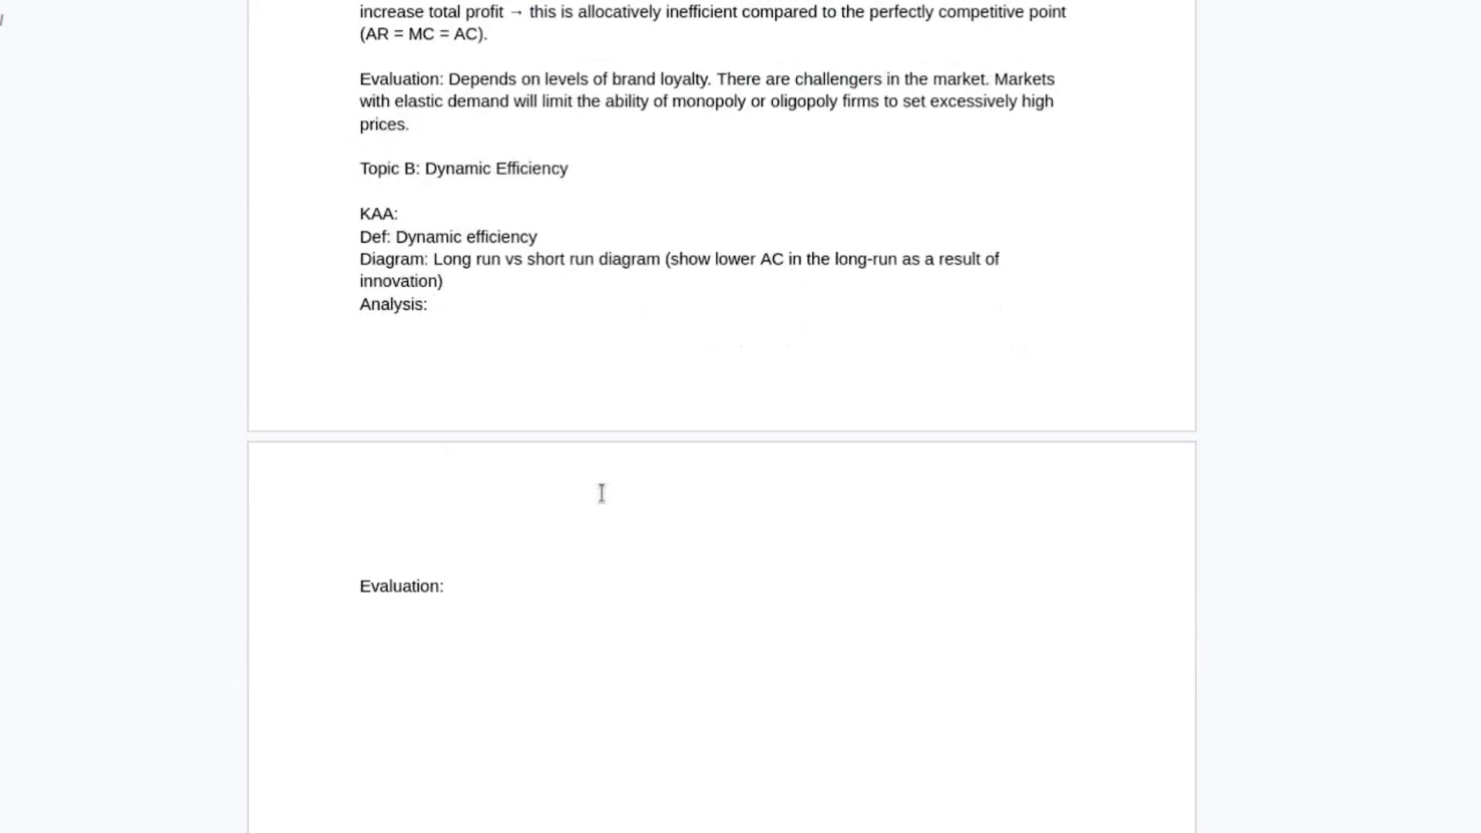
type("Firms with su")
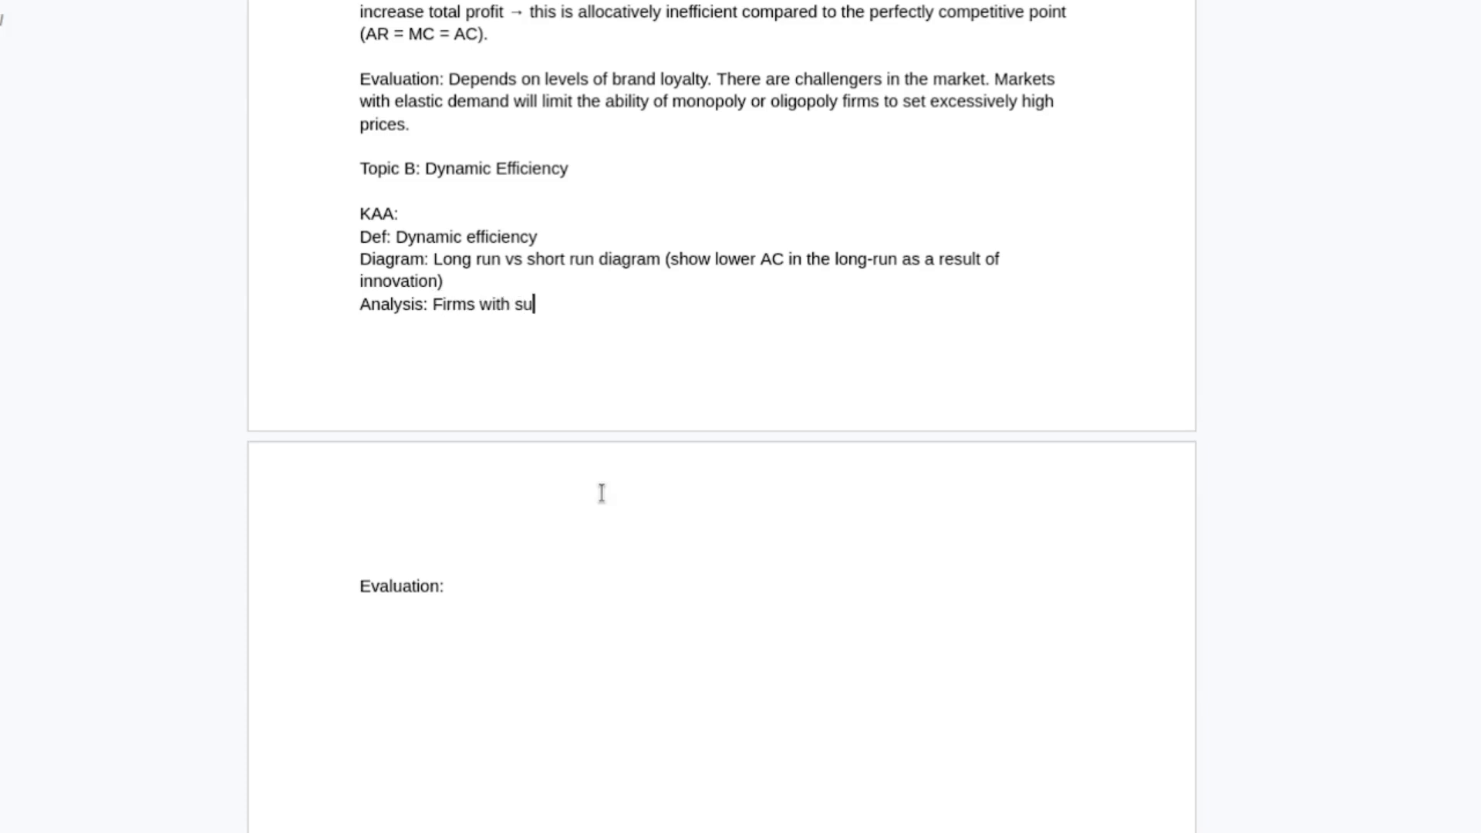
type("pranormal profits can reinves")
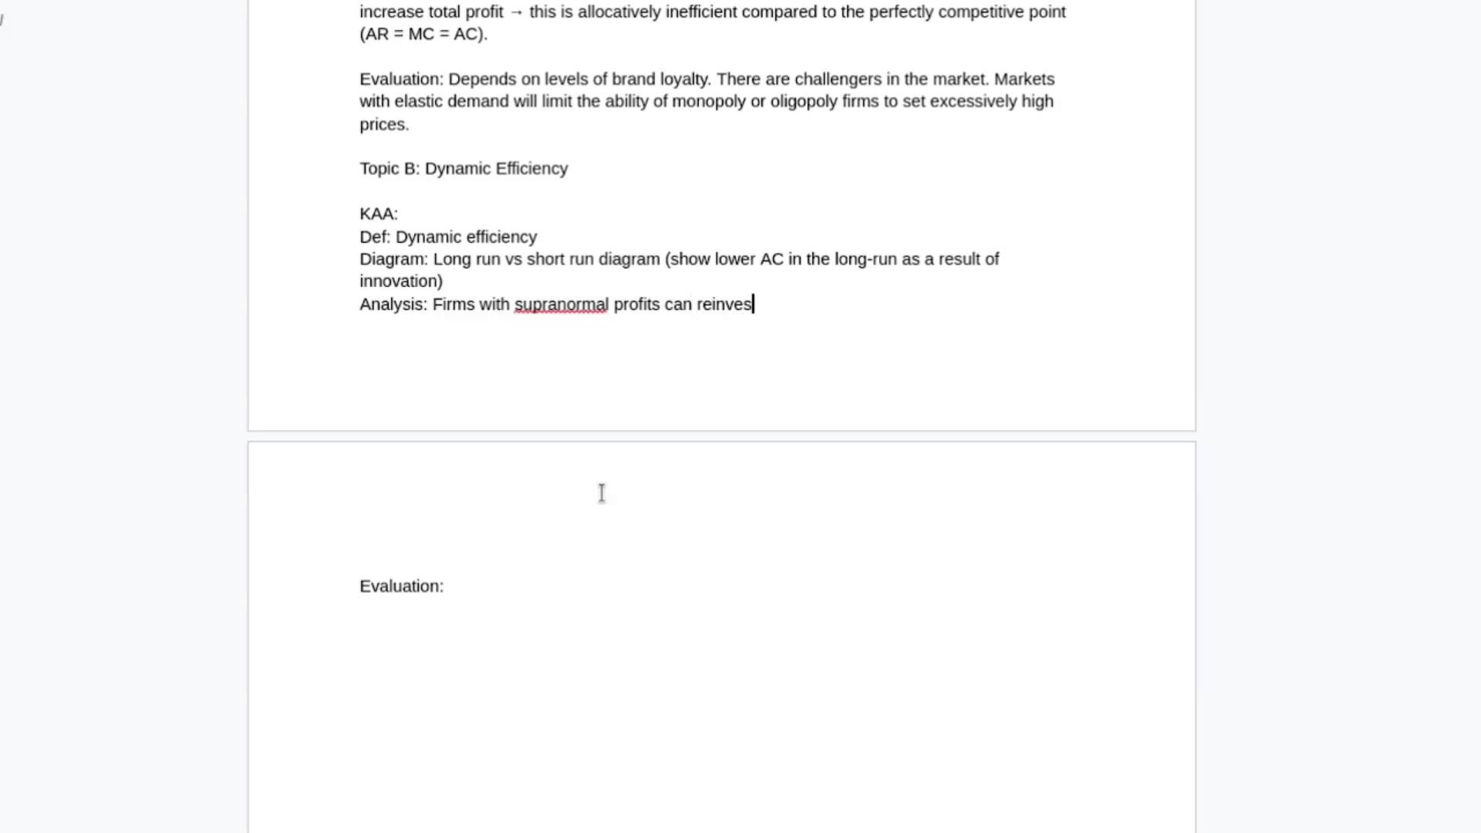
type("t that profit into ")
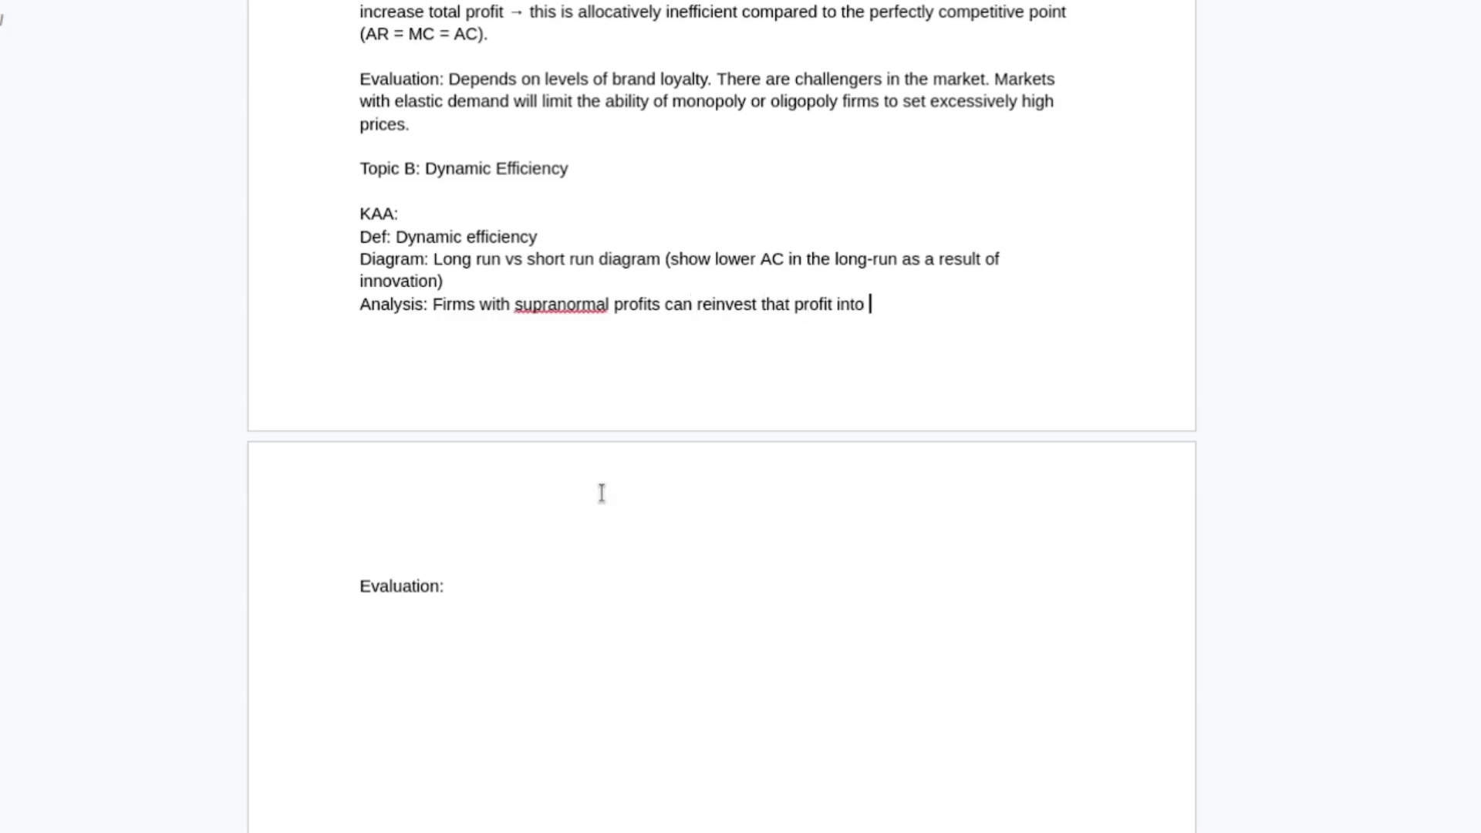
type("research and develop")
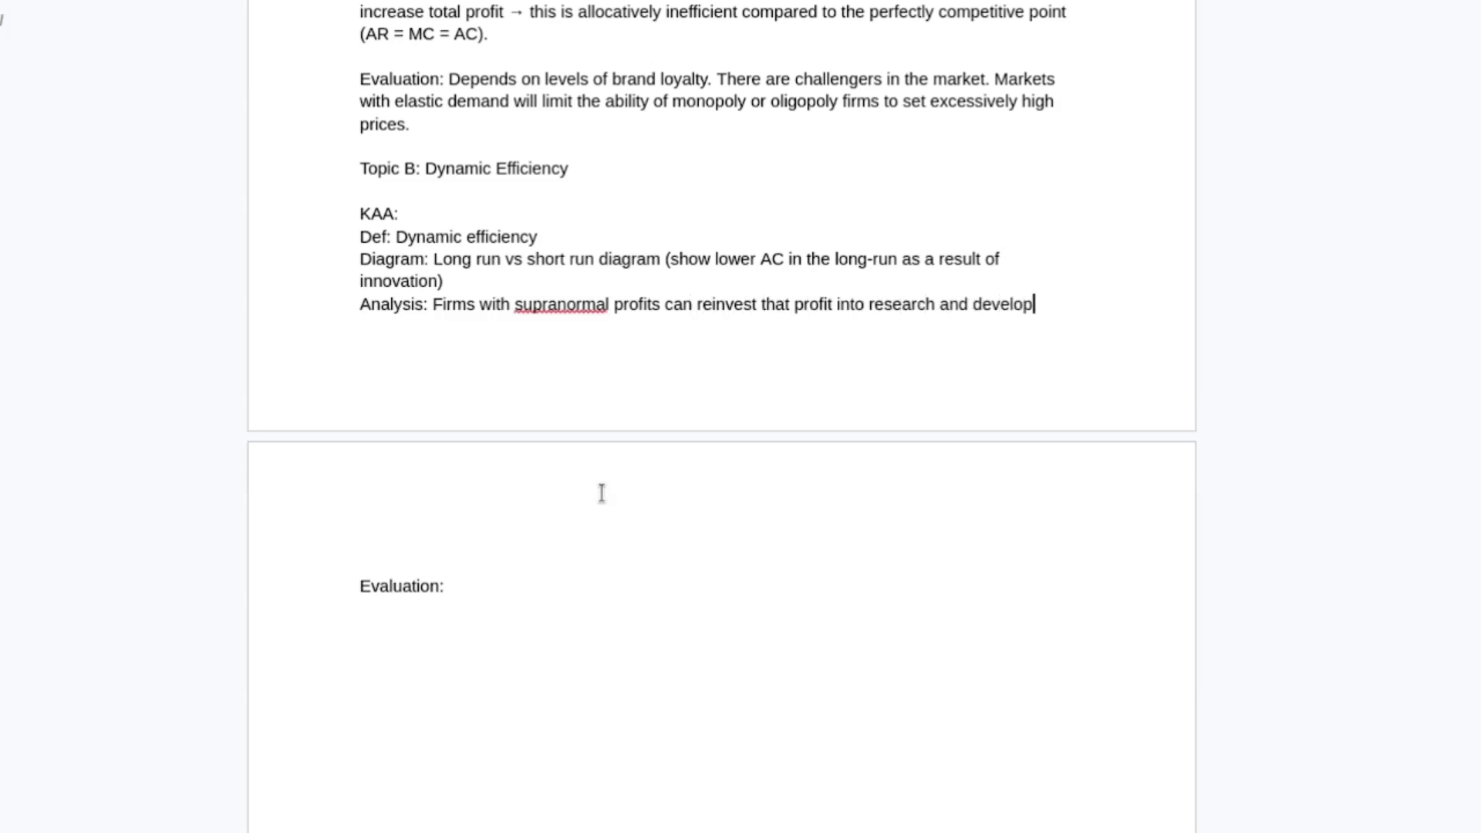
type("ment to create new p")
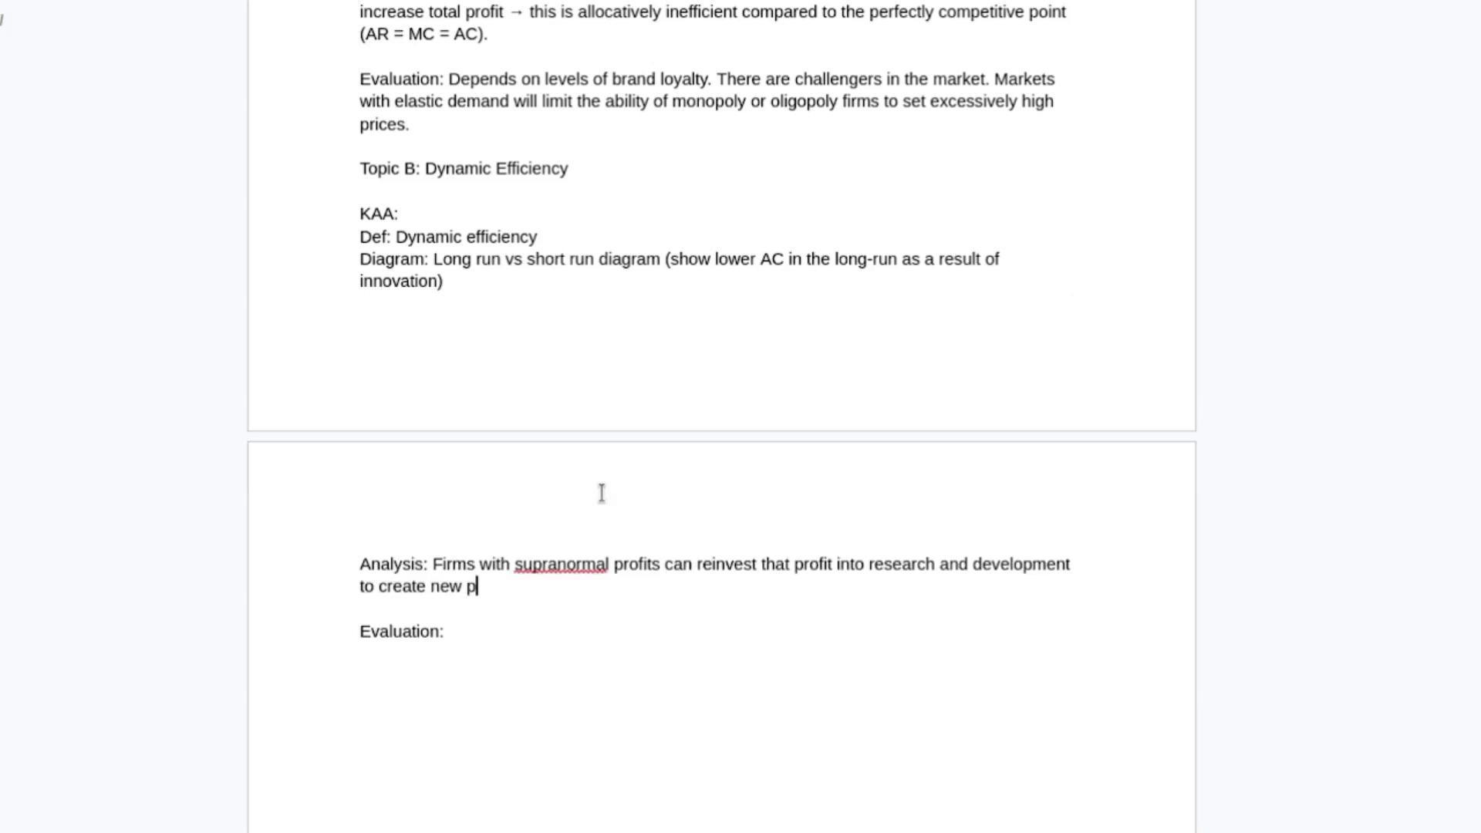
type("or")
key("BackSpace")
key("BackSpace")
type("roducts that would deliv")
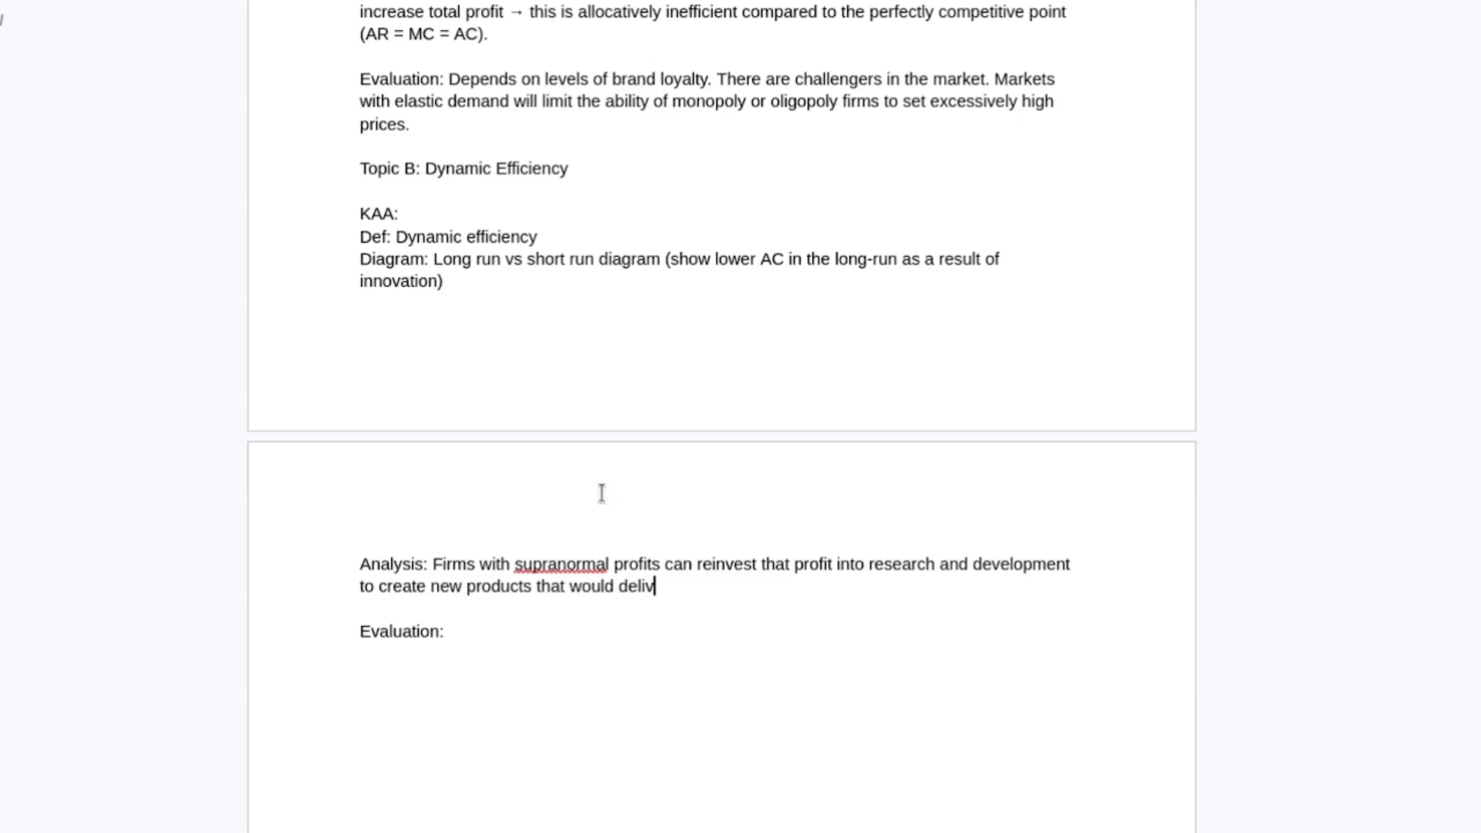
type("er additional value for consumers ")
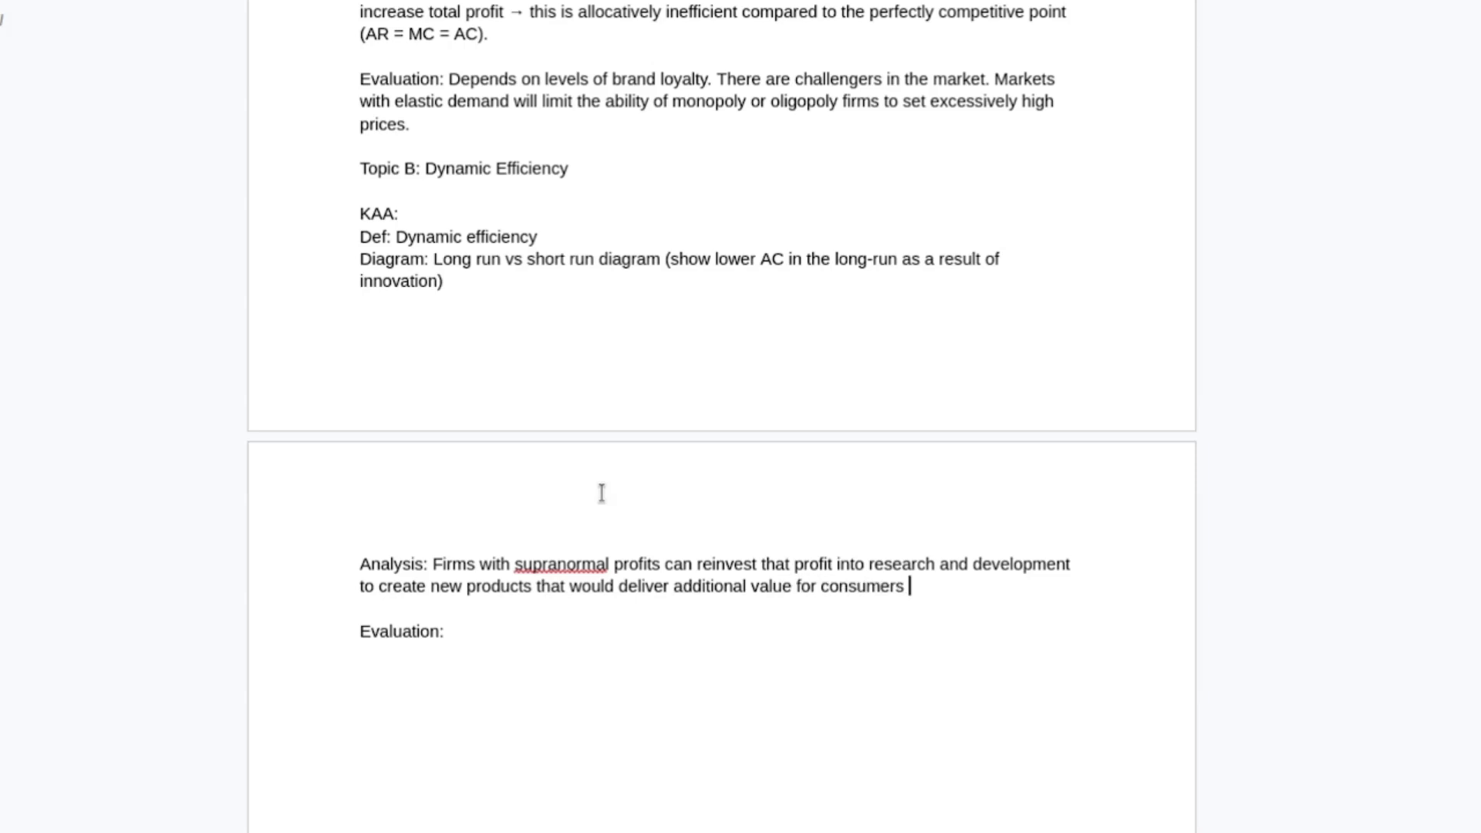
type("and would driv")
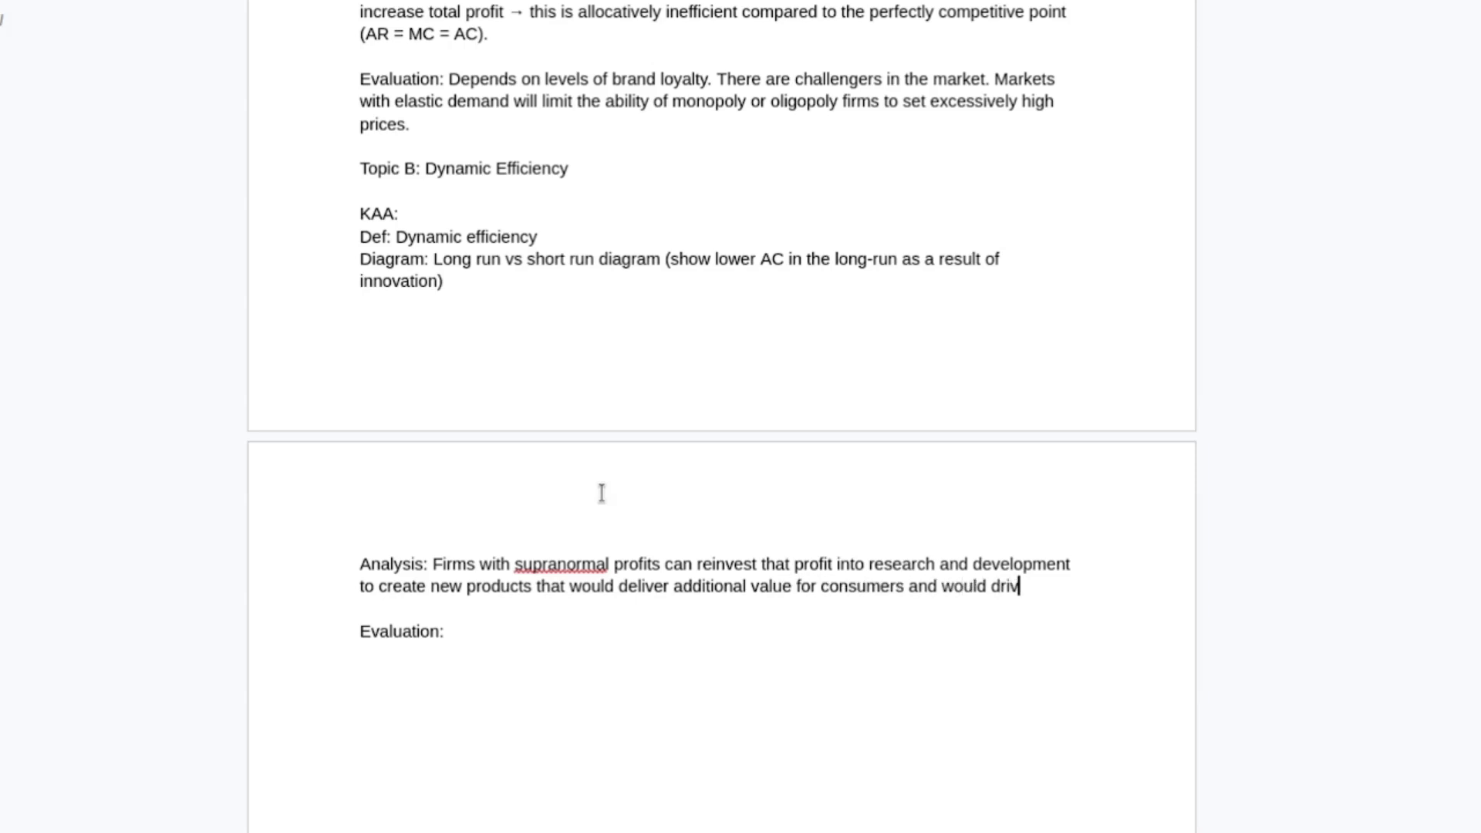
type("e down costs over ")
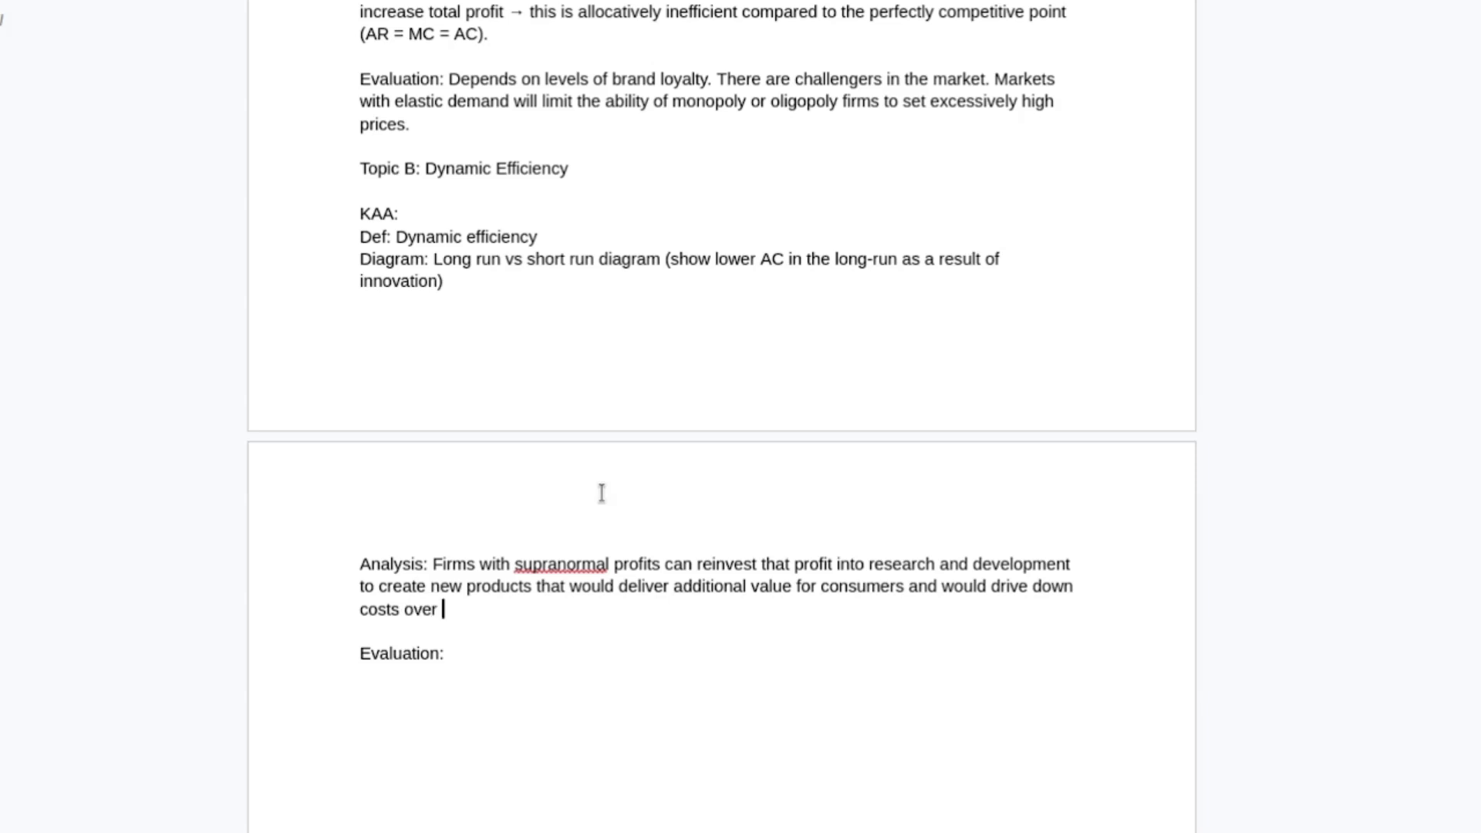
type("time, increasing allocative effic")
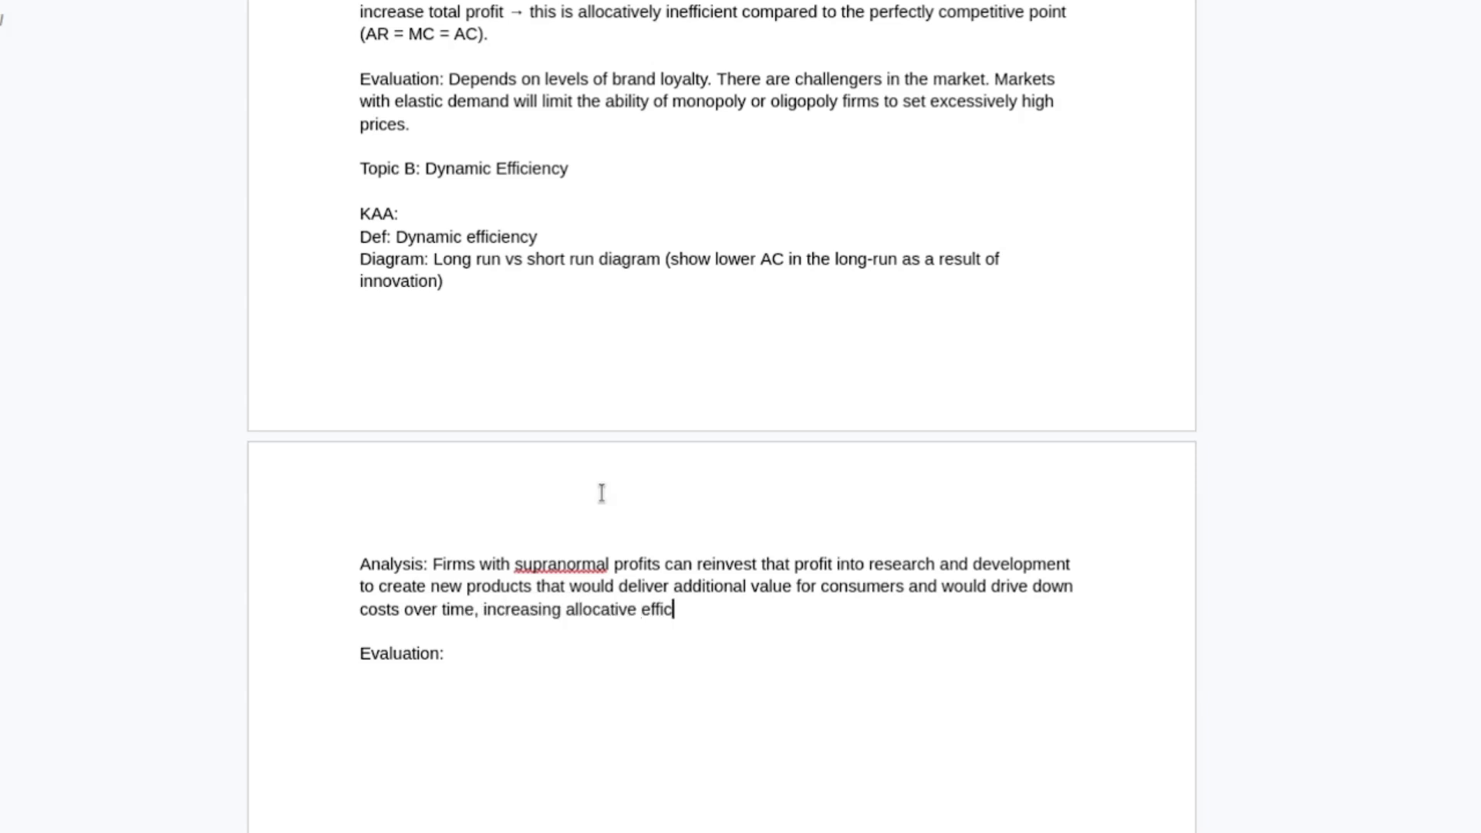
type("iency and produ")
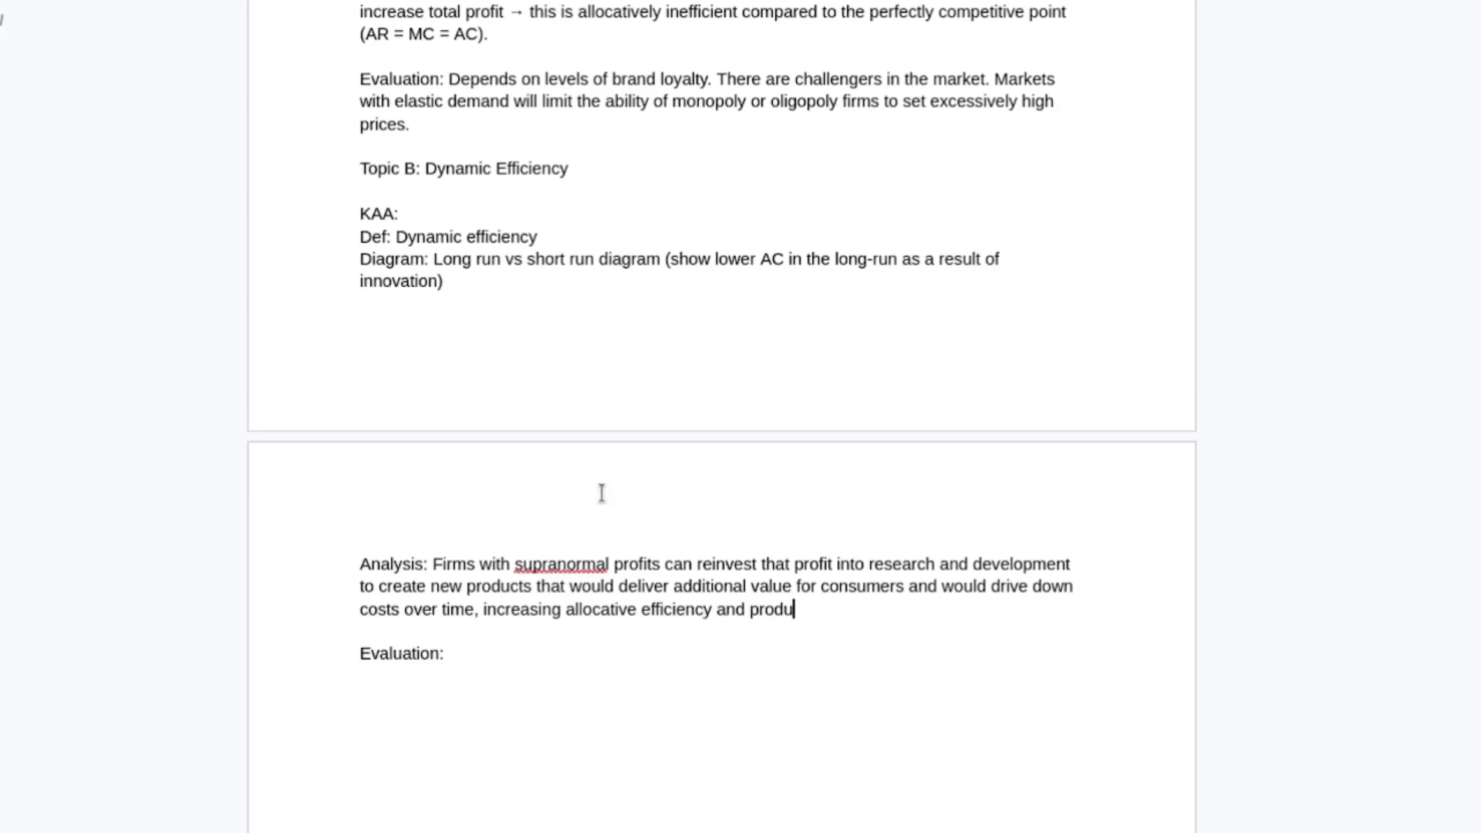
type("ctive efficiency i")
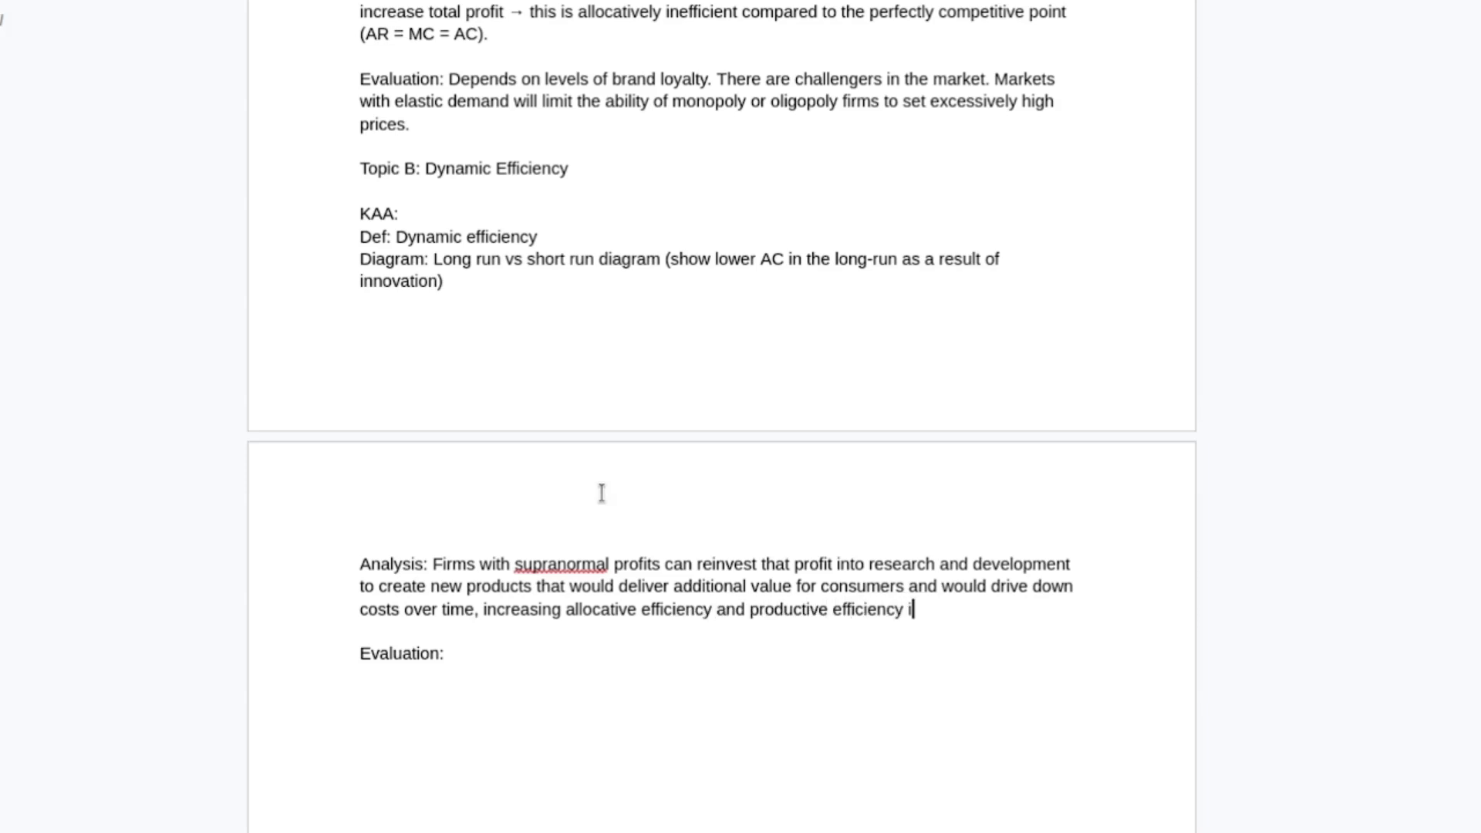
type("n the long-ru")
- Write Topic B's Evaluation: reinvestment depends on incentives to reinvest profits, ending with 'price elasticity of demand.'
scroll(617, 533, "down", 2)
left_click(549, 560)
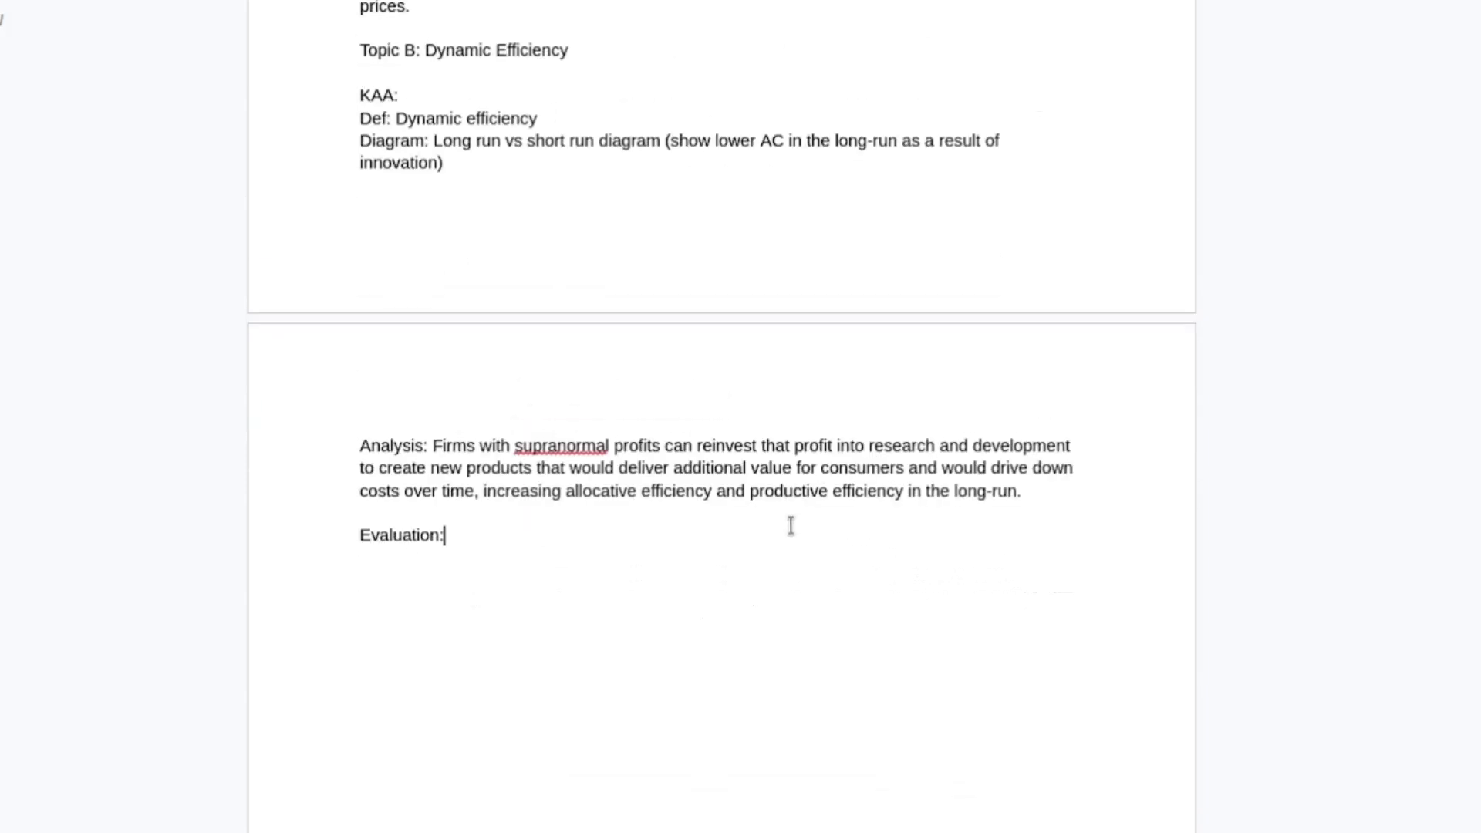
type("This sdepends on the firm h")
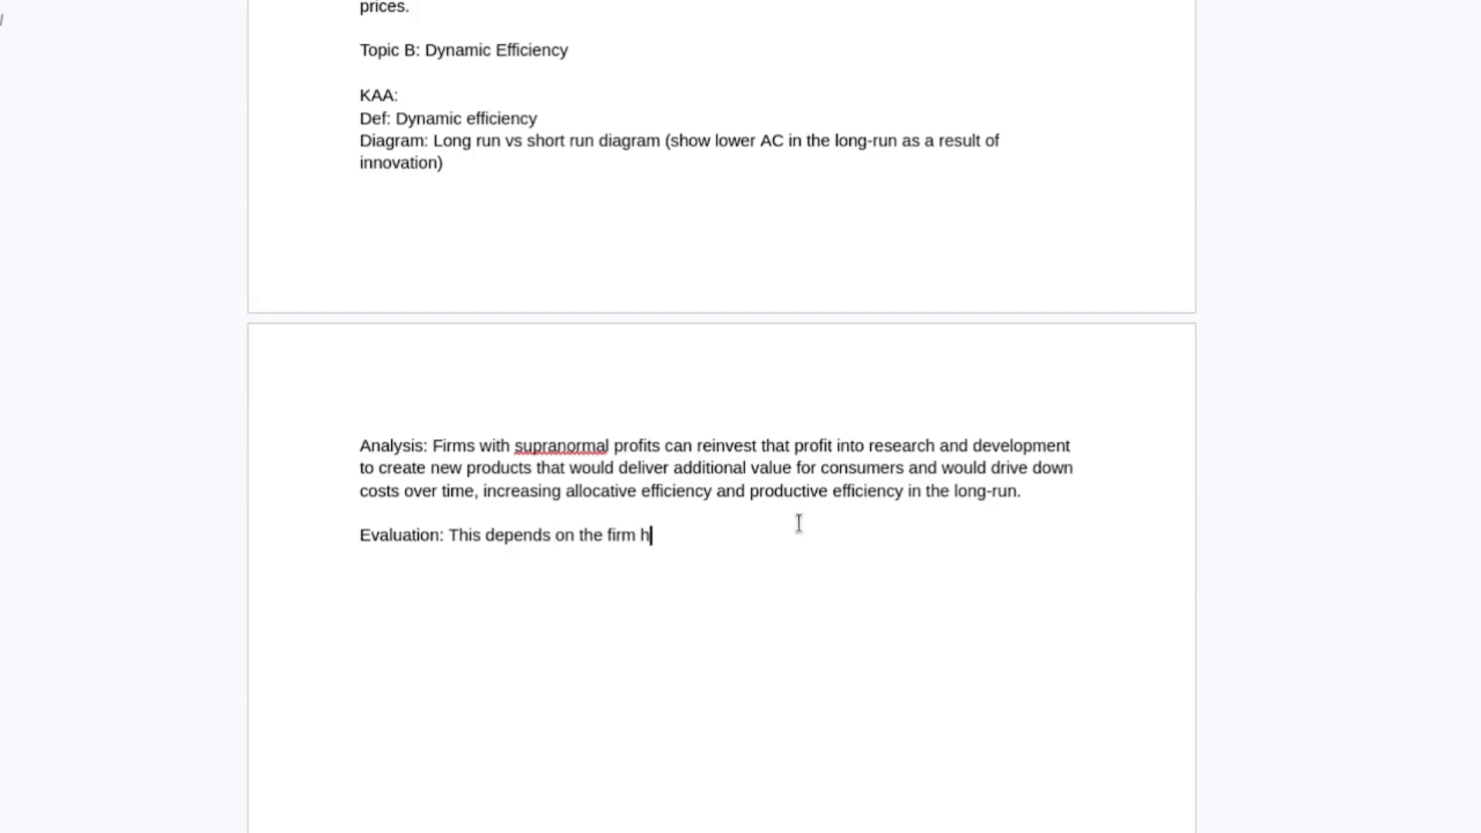
type("aving incentives to re")
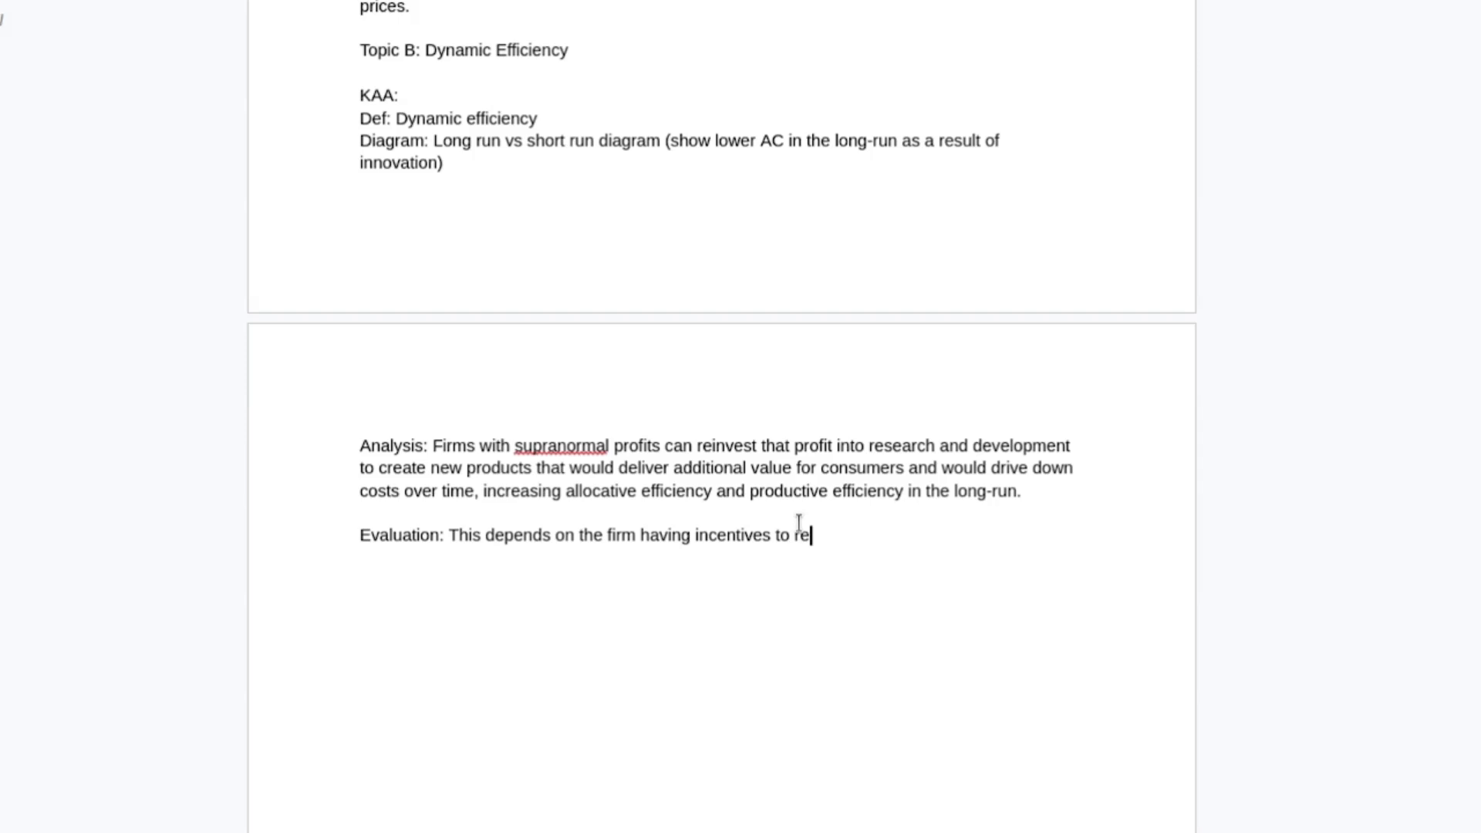
type("invest profits - wh")
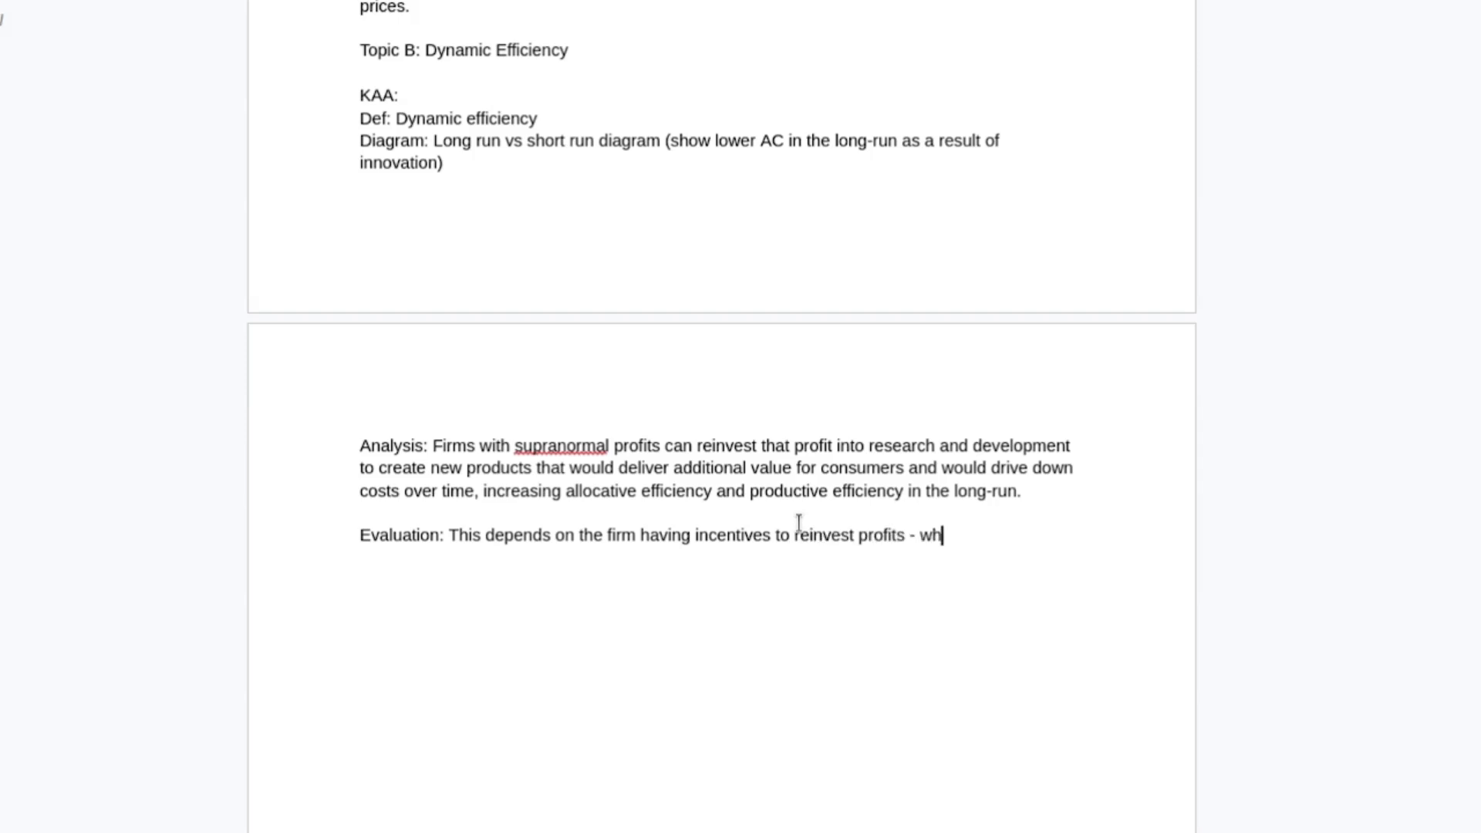
type("ich requires feasible challen")
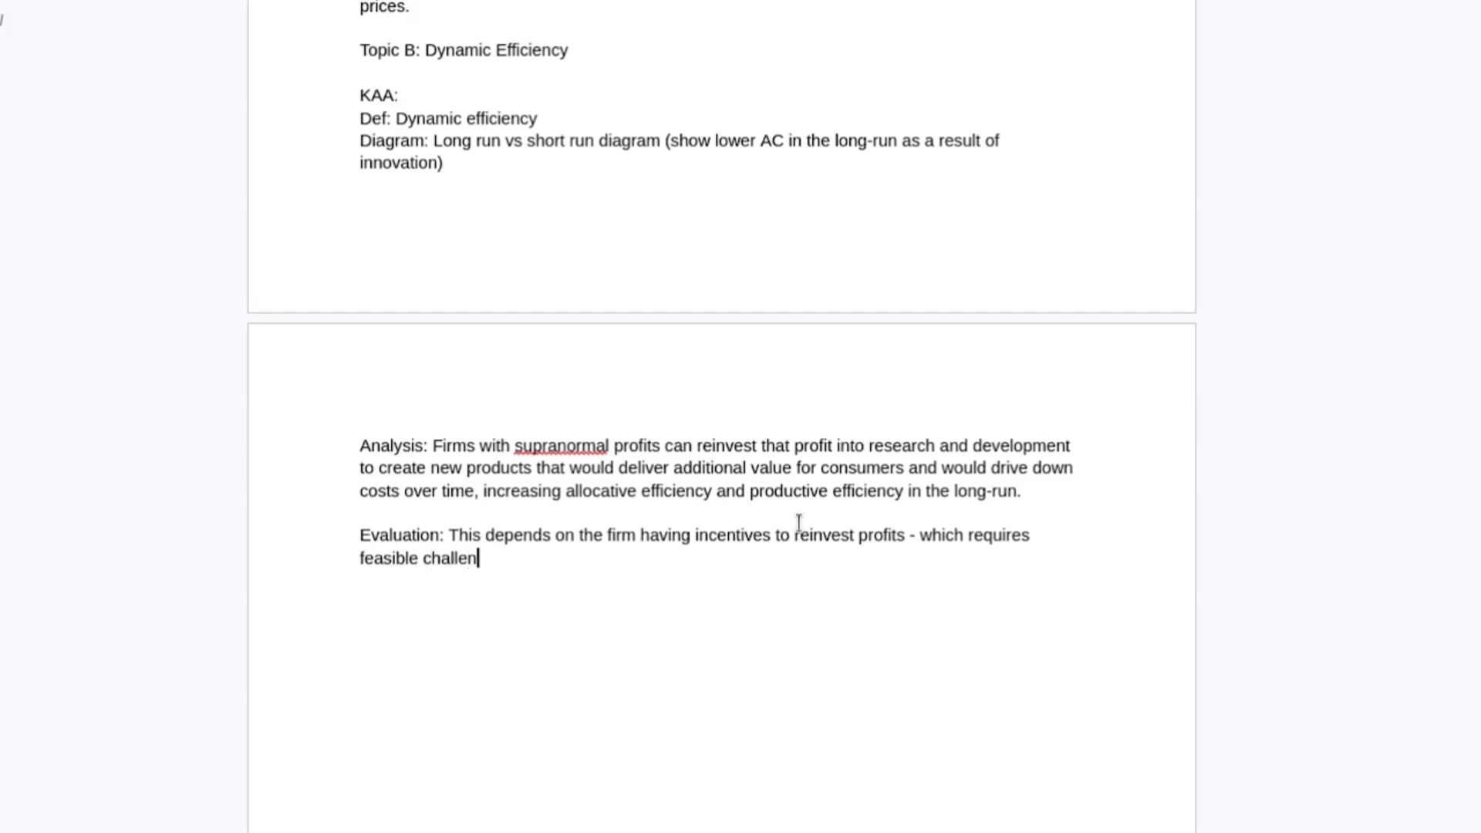
type("ger s to their ")
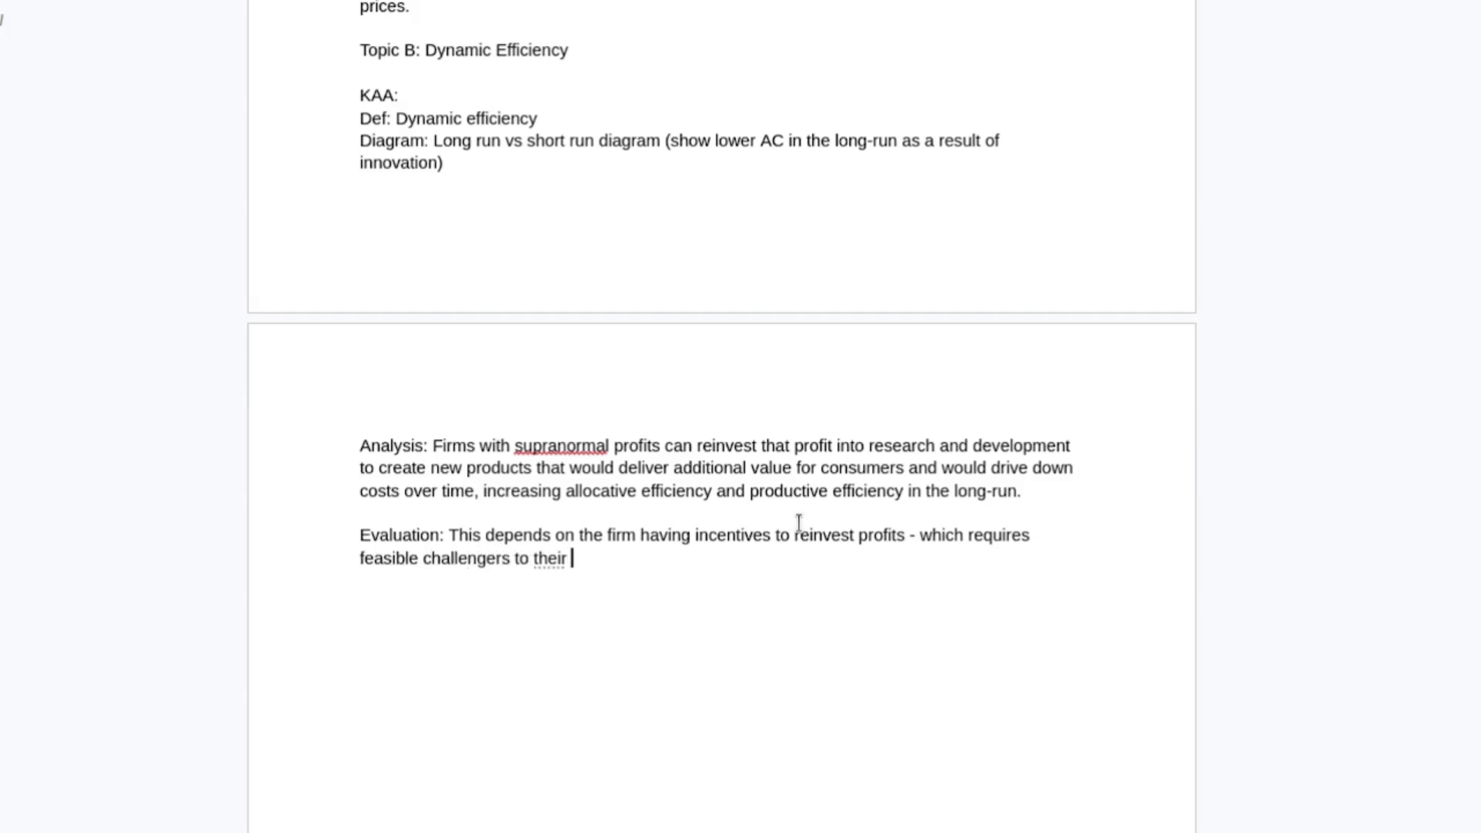
type("dominant position or a")
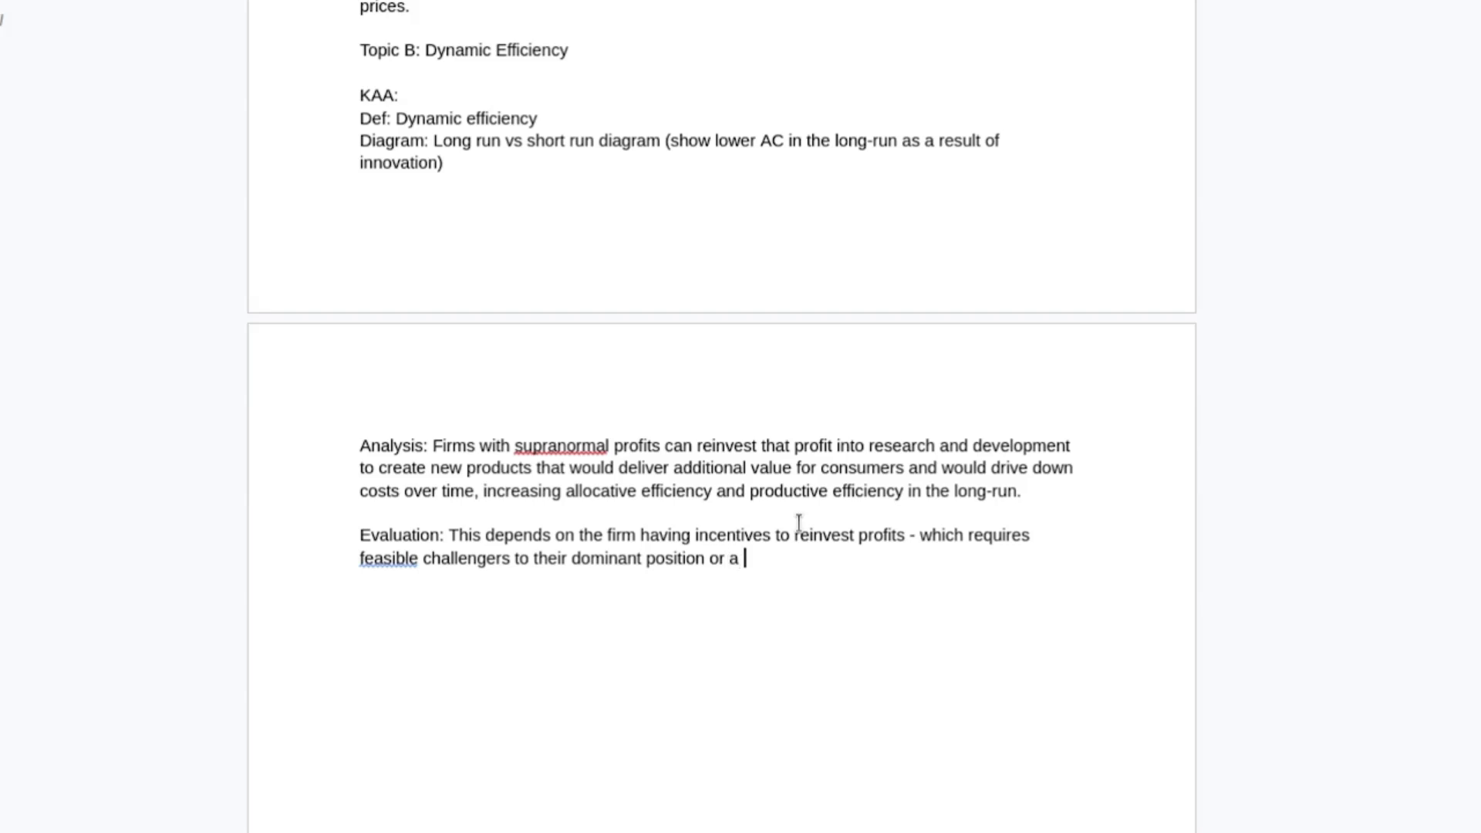
type(" strong incenti")
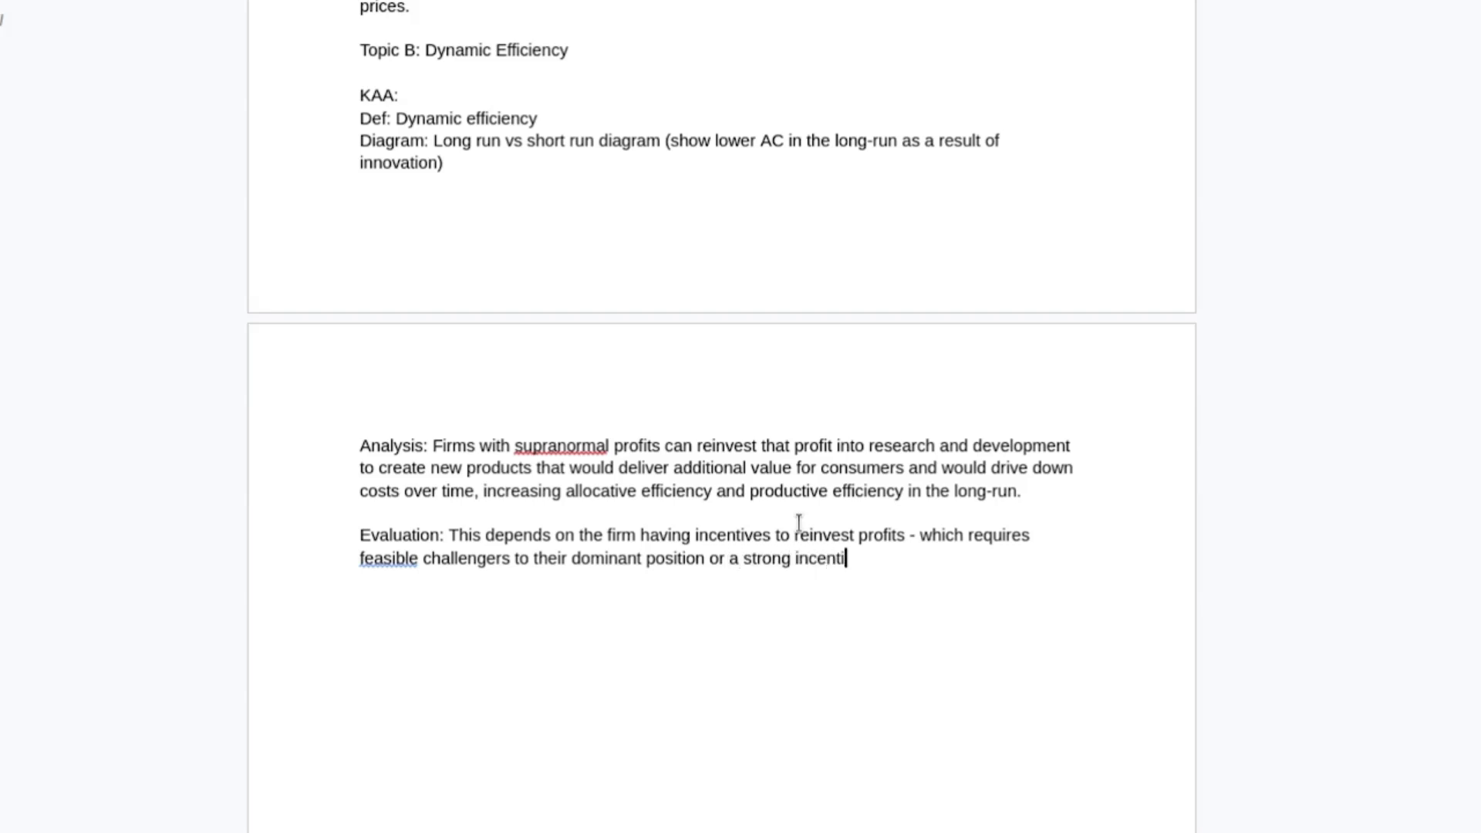
type("ve to reduce their costs.")
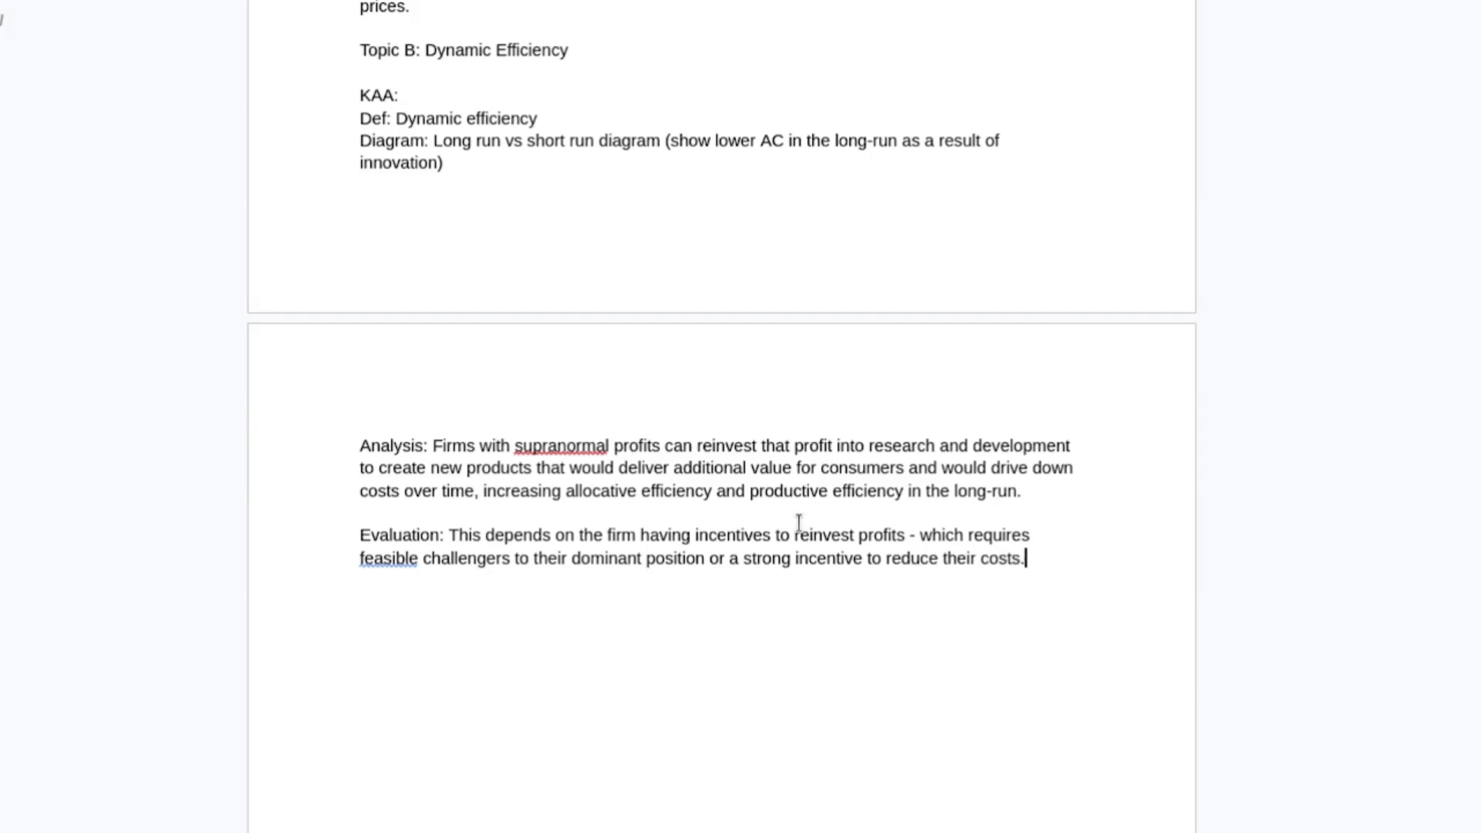
type(" Firms may re")
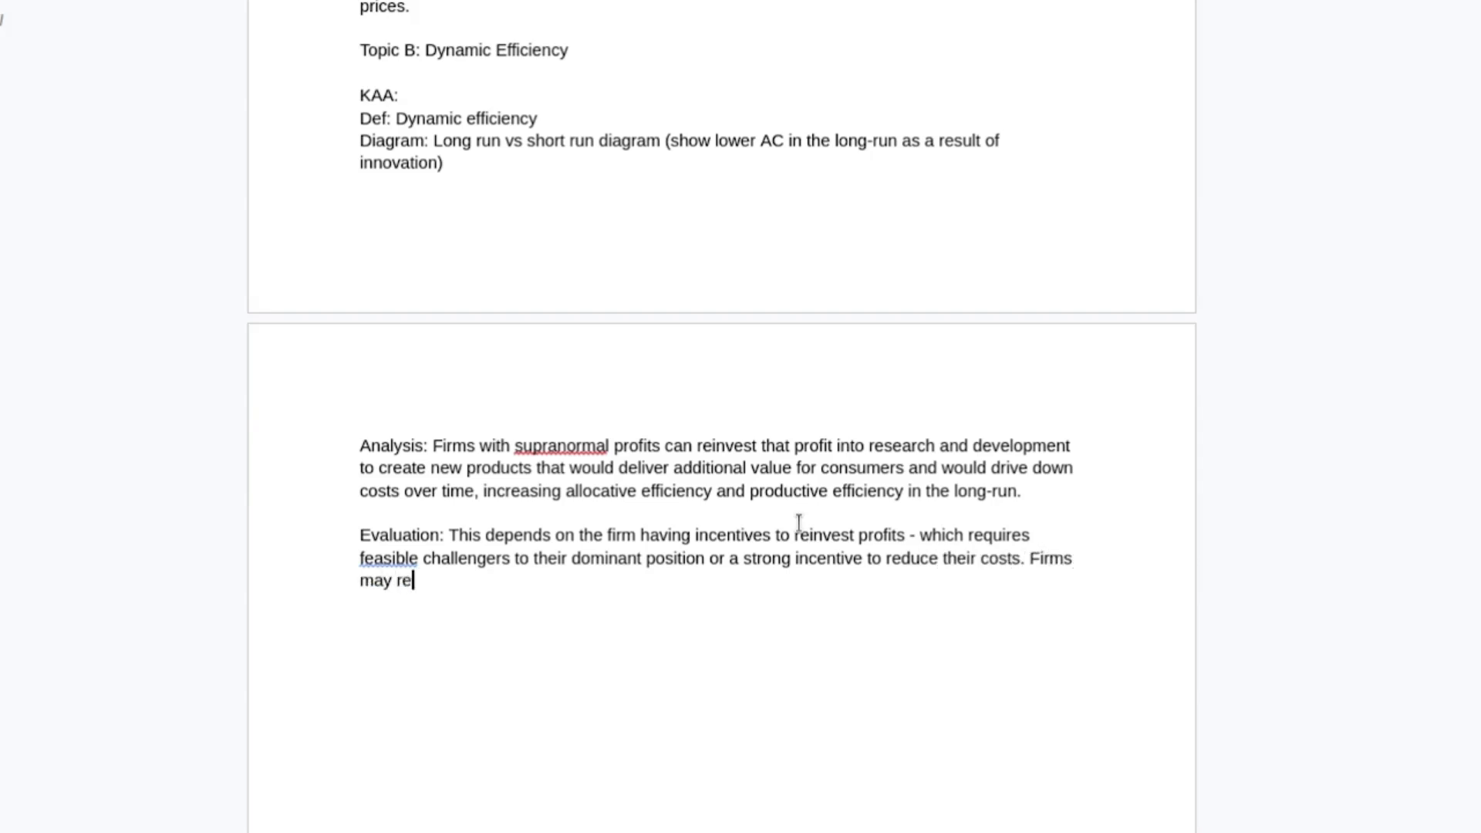
type("tain the benefit")
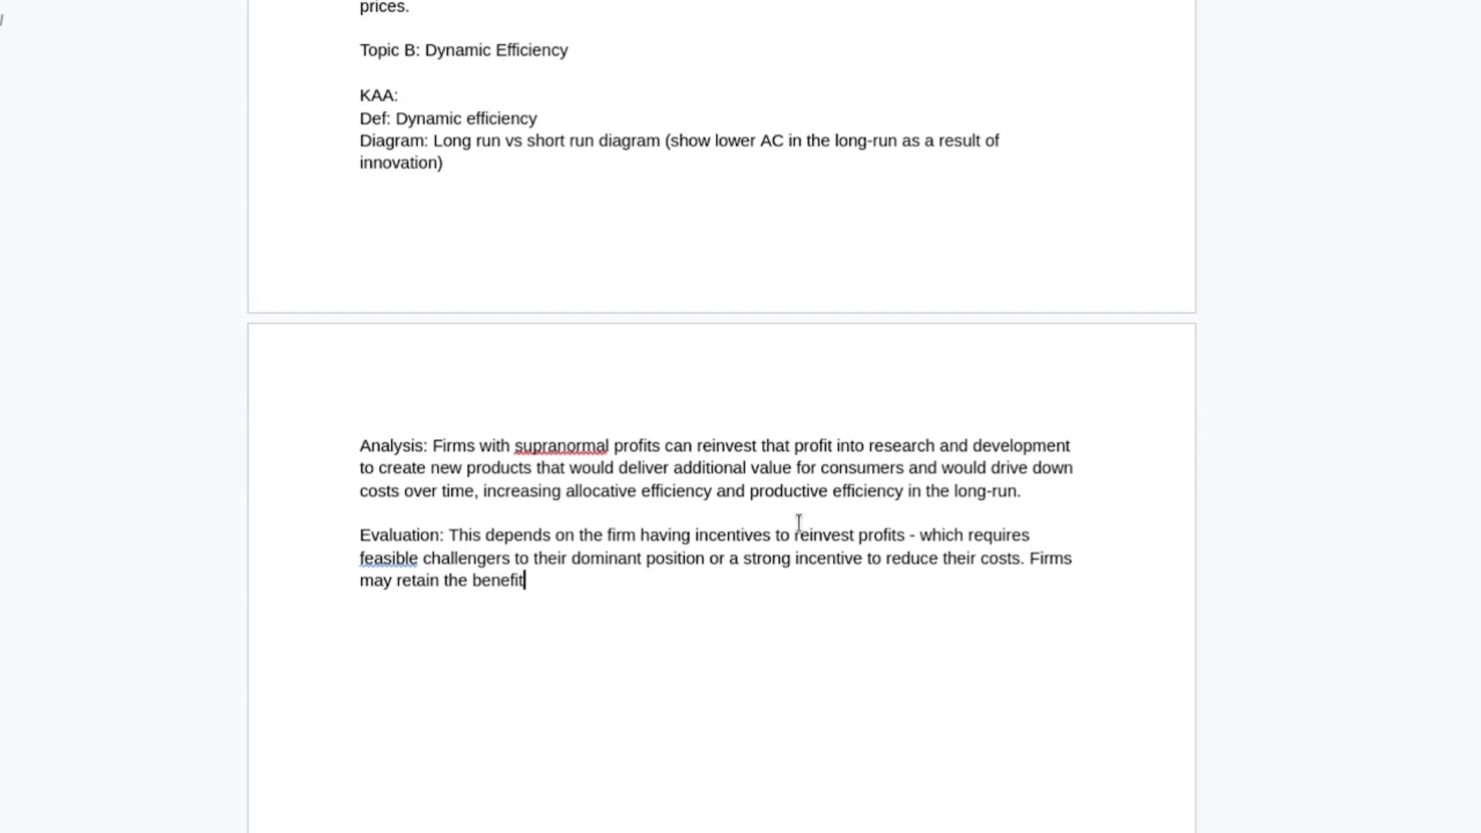
type("s of innovation by")
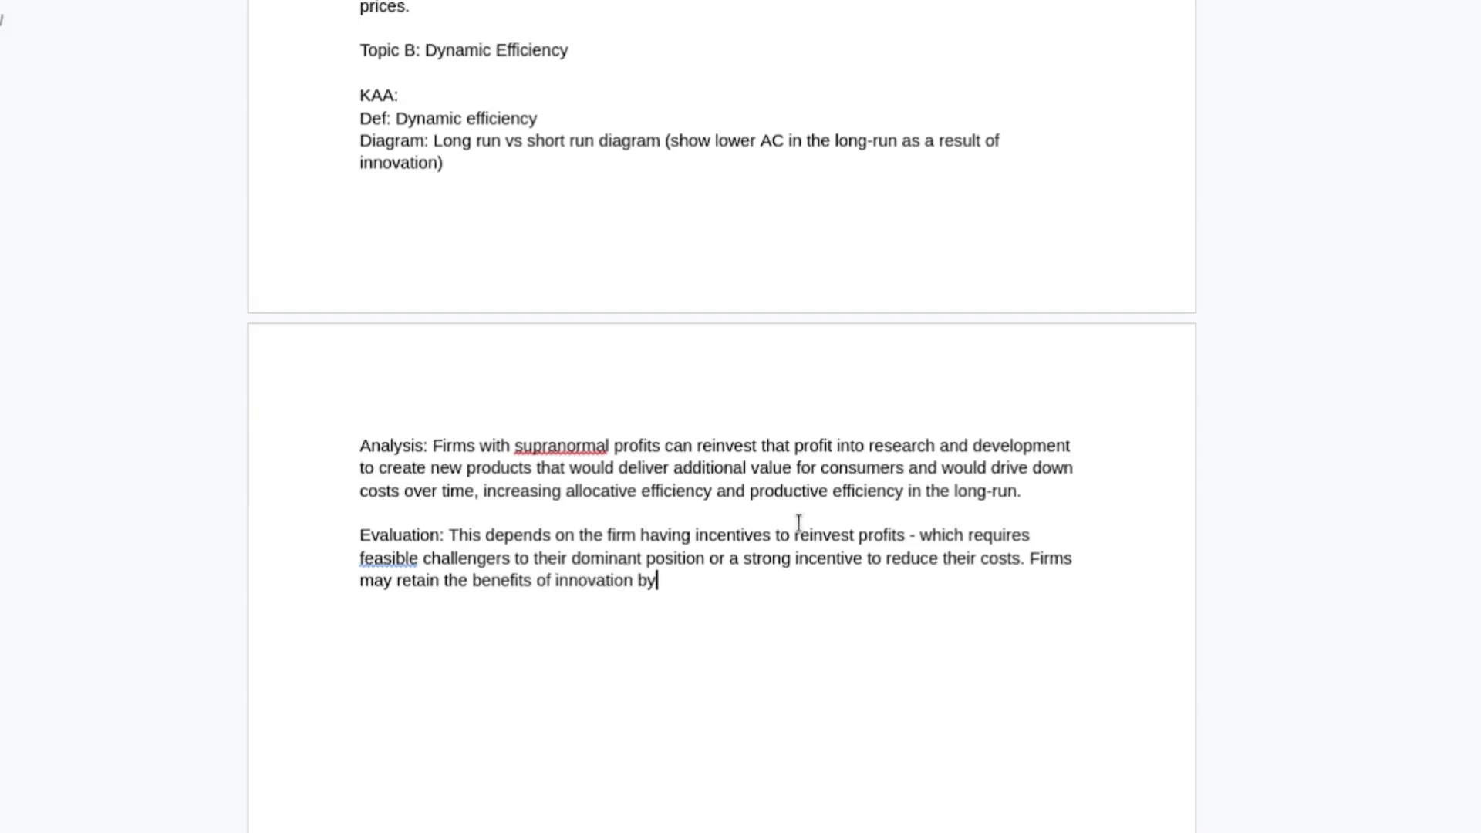
type(" keeping pro")
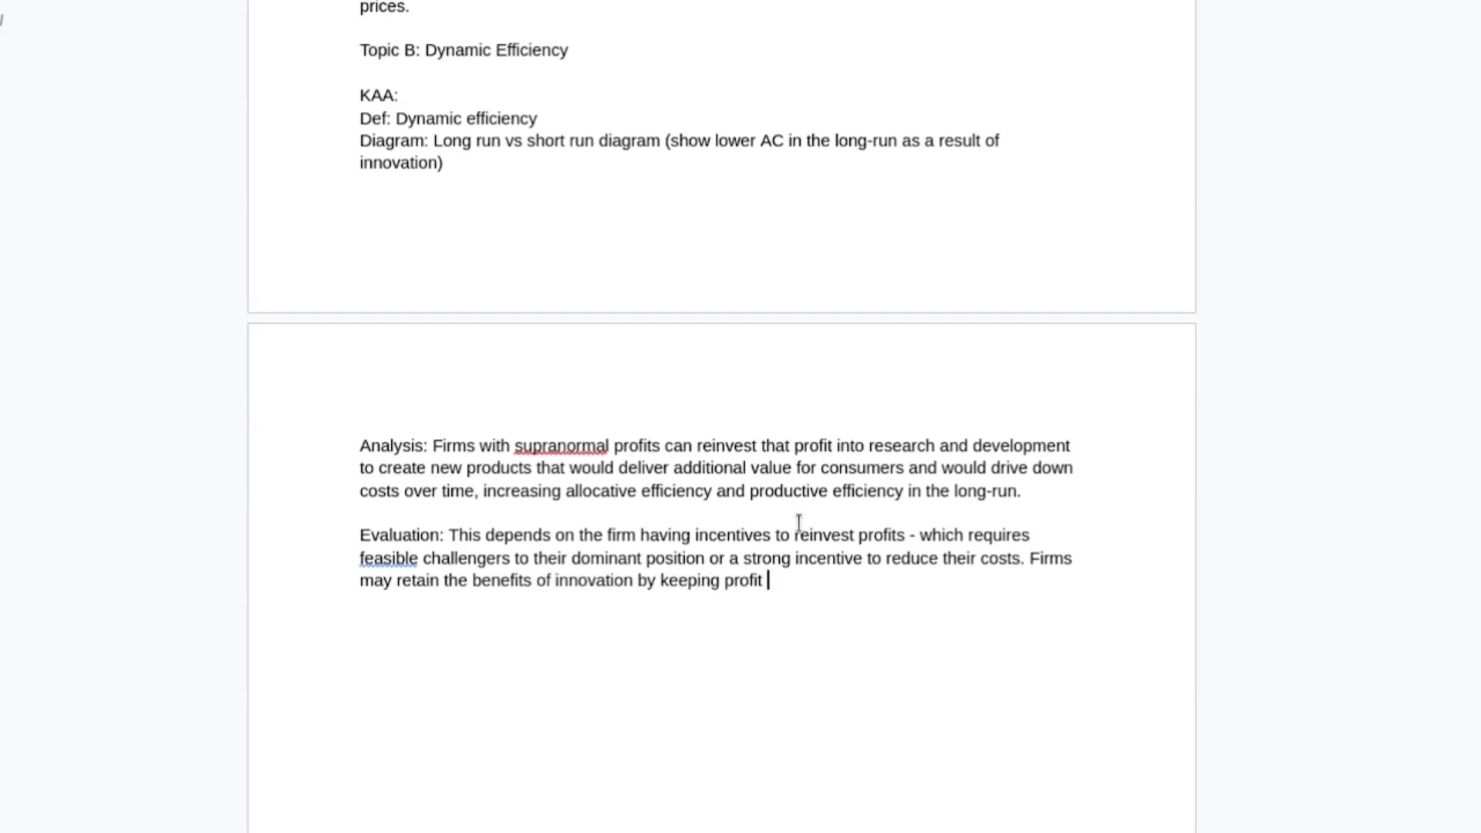
type("fits as ppposed to lower ")
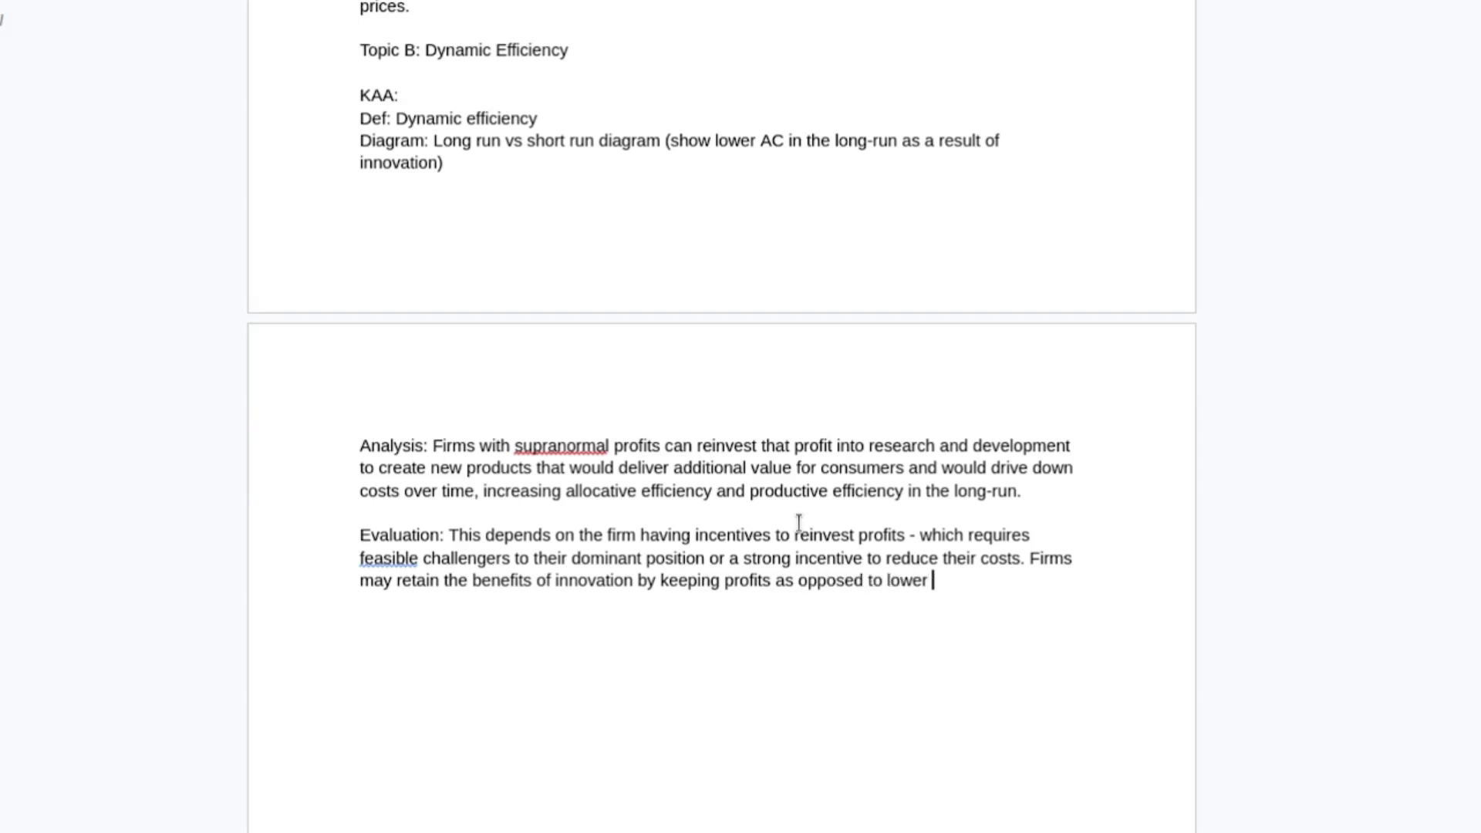
type("price")
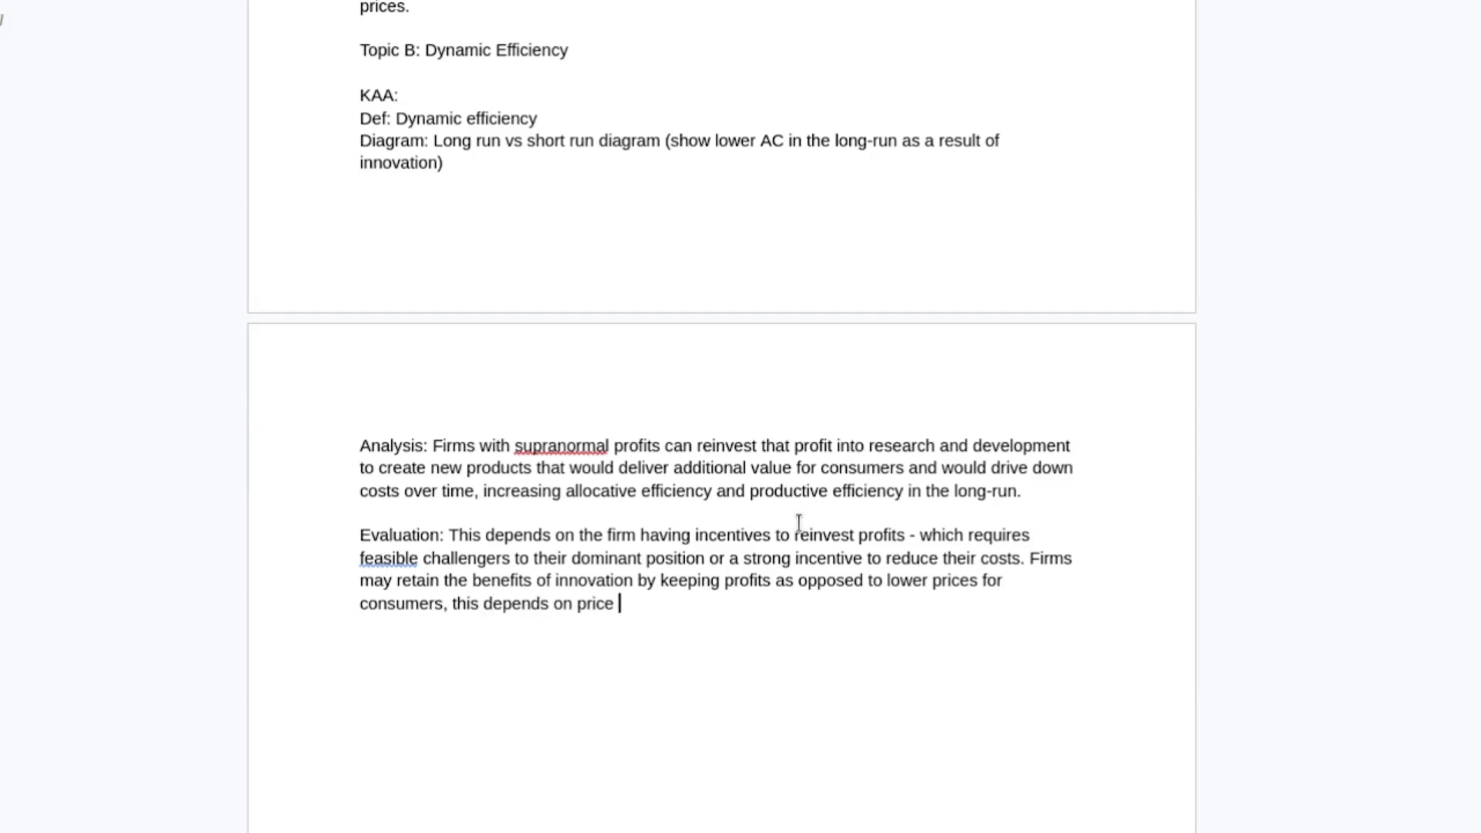
type("s for consumers, this depends on price elasticiy")
key("BackSpace")
type("ty of demand.")
key("Return")
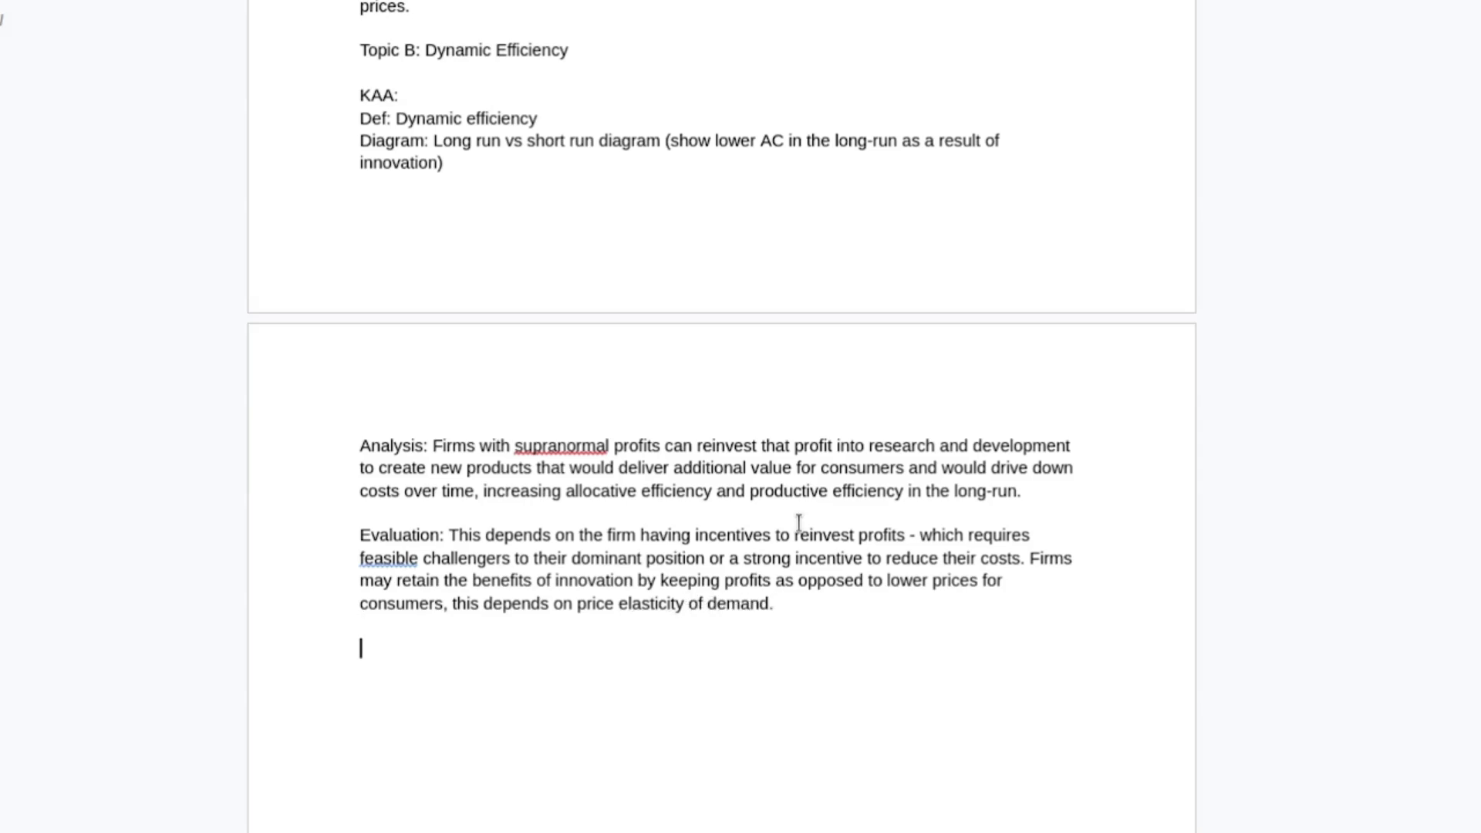
- Below Topic B's Evaluation, begin 'Judgement: The benefits or costs of a dominant position for a firm to the general welfare'
scroll(799, 523, "up", 5)
scroll(794, 473, "down", 5)
scroll(794, 394, "up", 5)
scroll(794, 424, "down", 5)
scroll(671, 267, "up", 6)
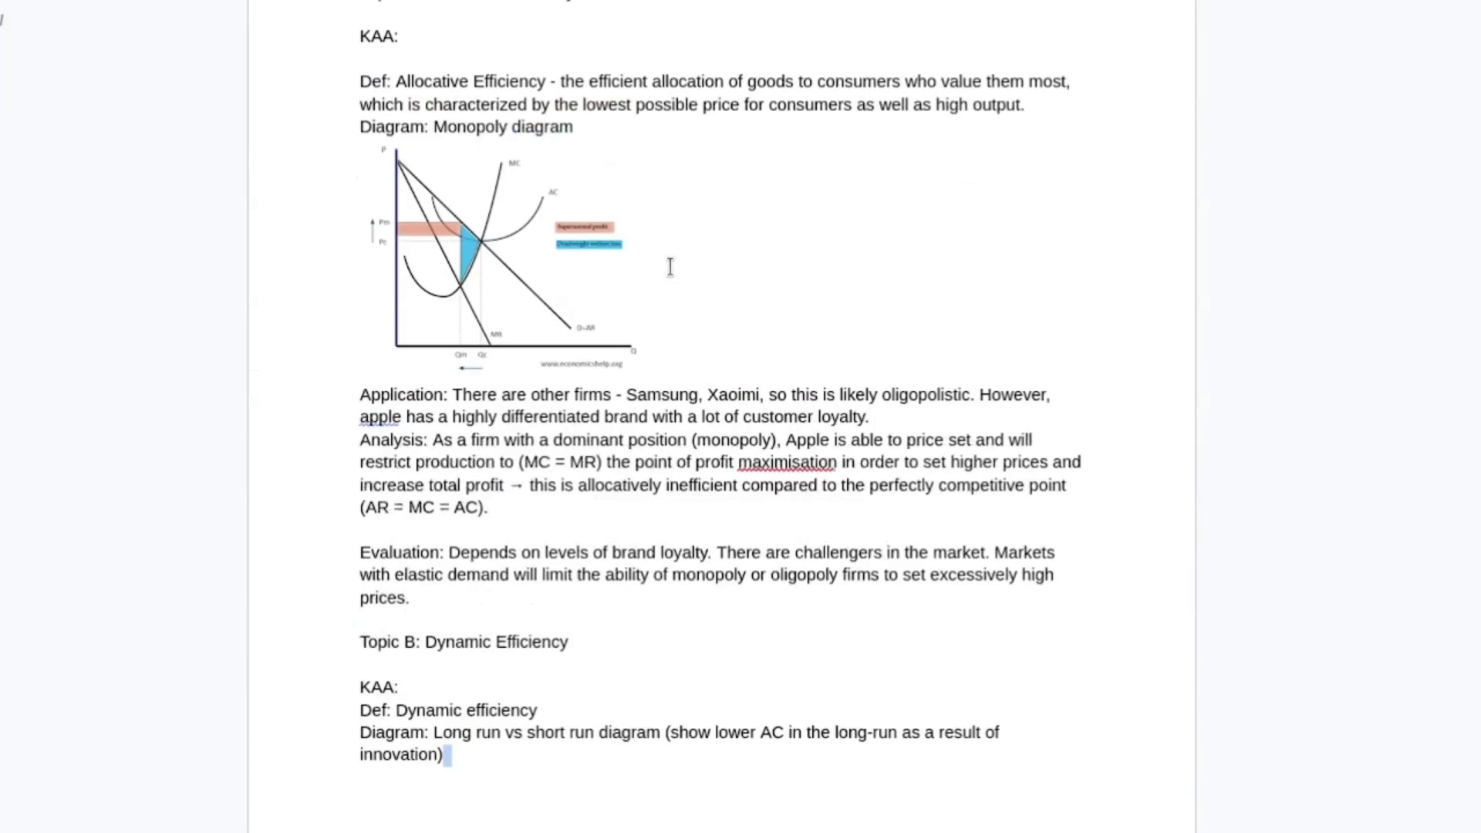
left_click_drag(671, 267, 525, 817)
left_click(520, 823)
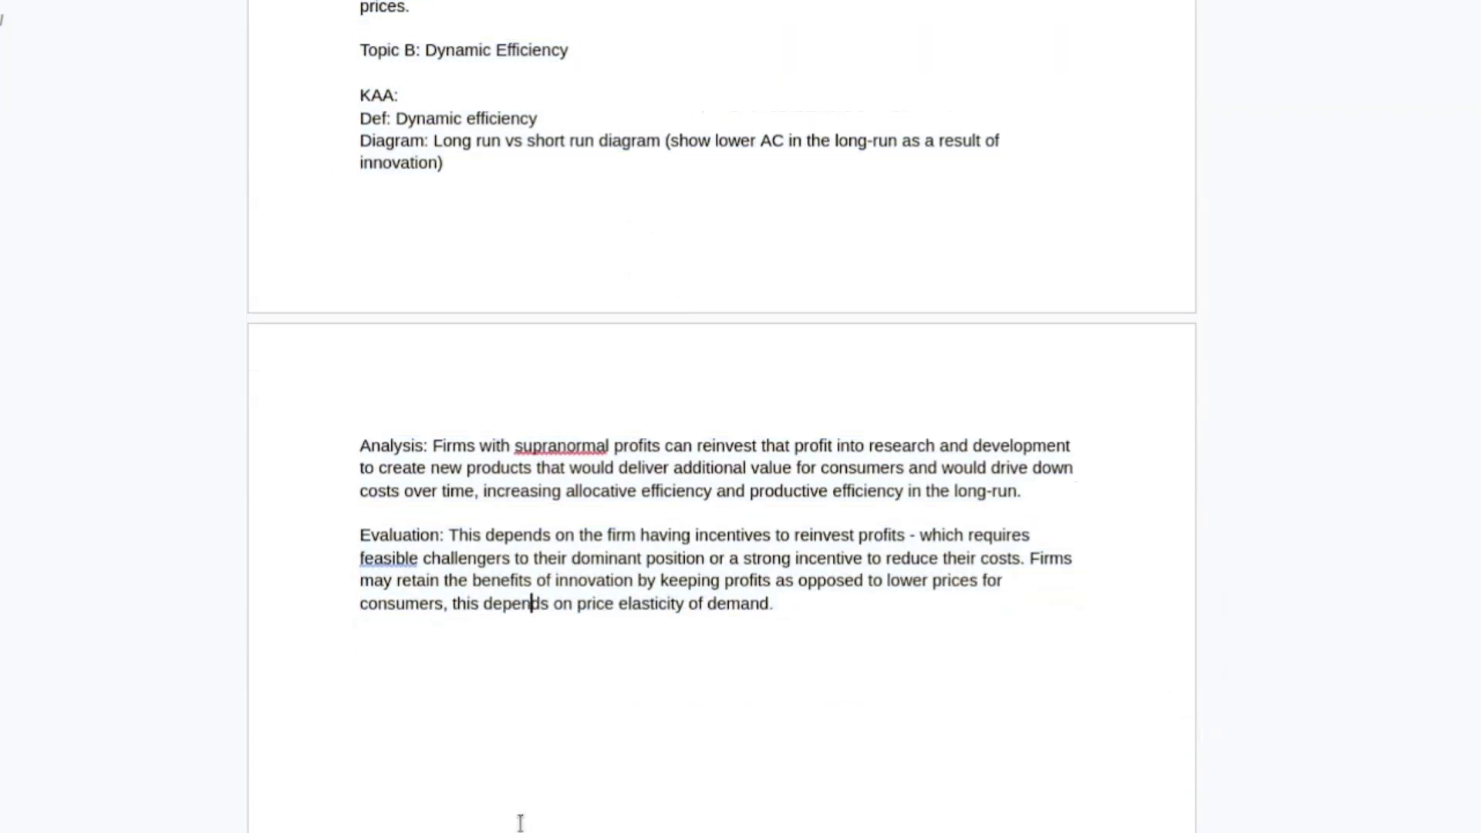
left_click(457, 686)
type("Judge:")
key("BackSpace")
key("BackSpace")
type("ment: The ")
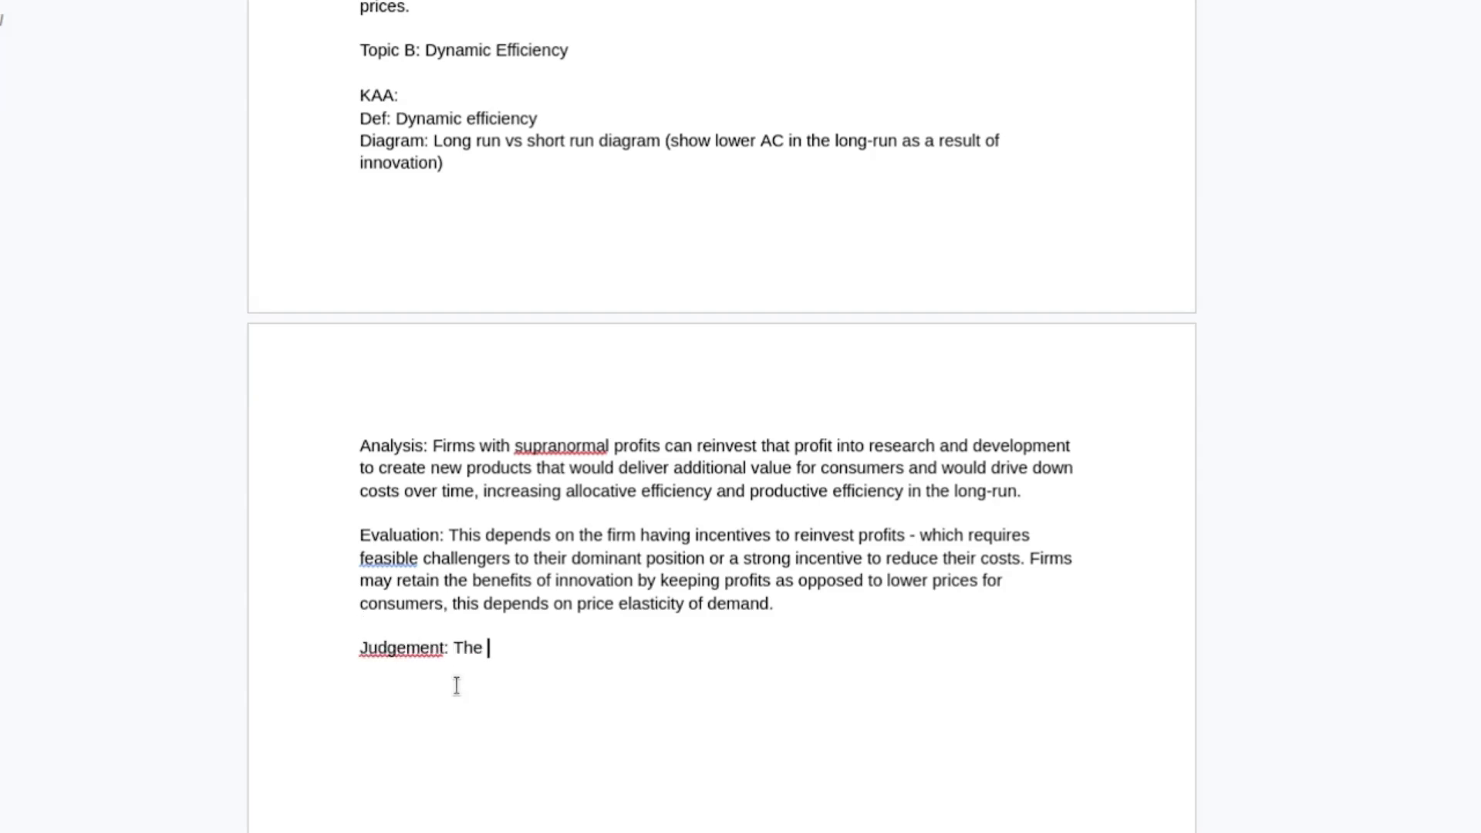
type("benefits or costs o")
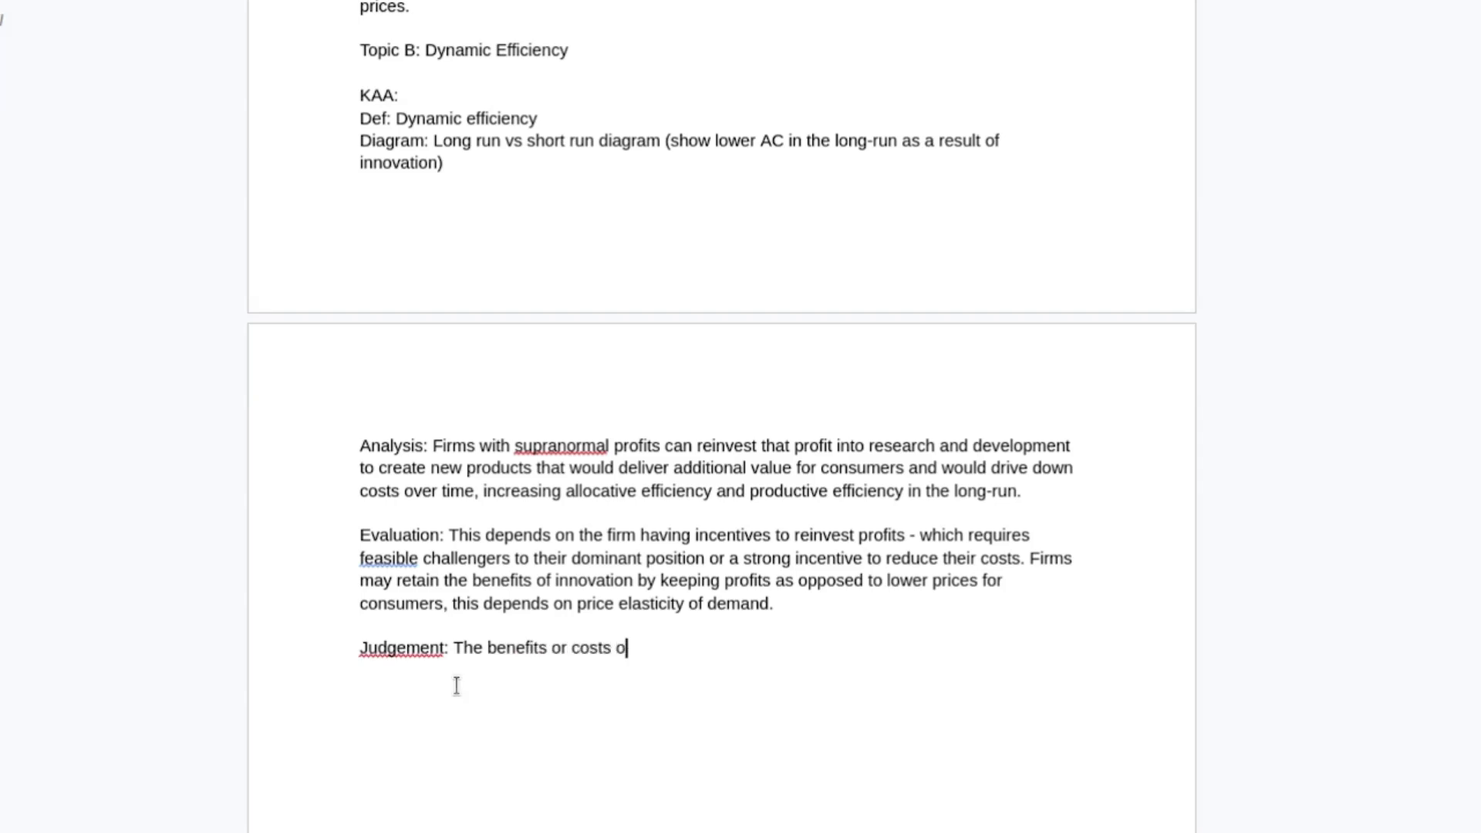
type("f a dominant position for a firm ")
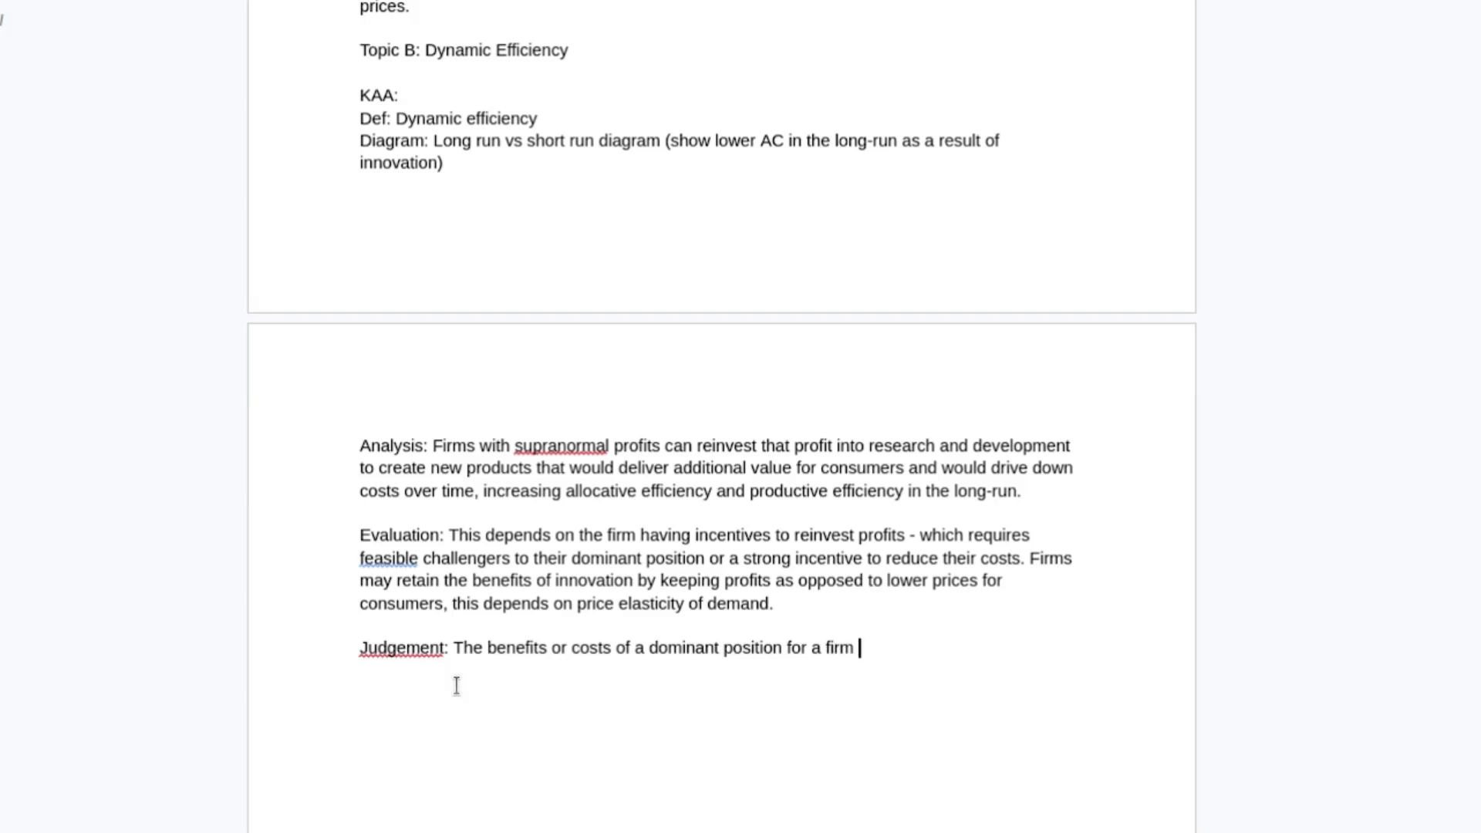
type("to teh general welfare depends on")
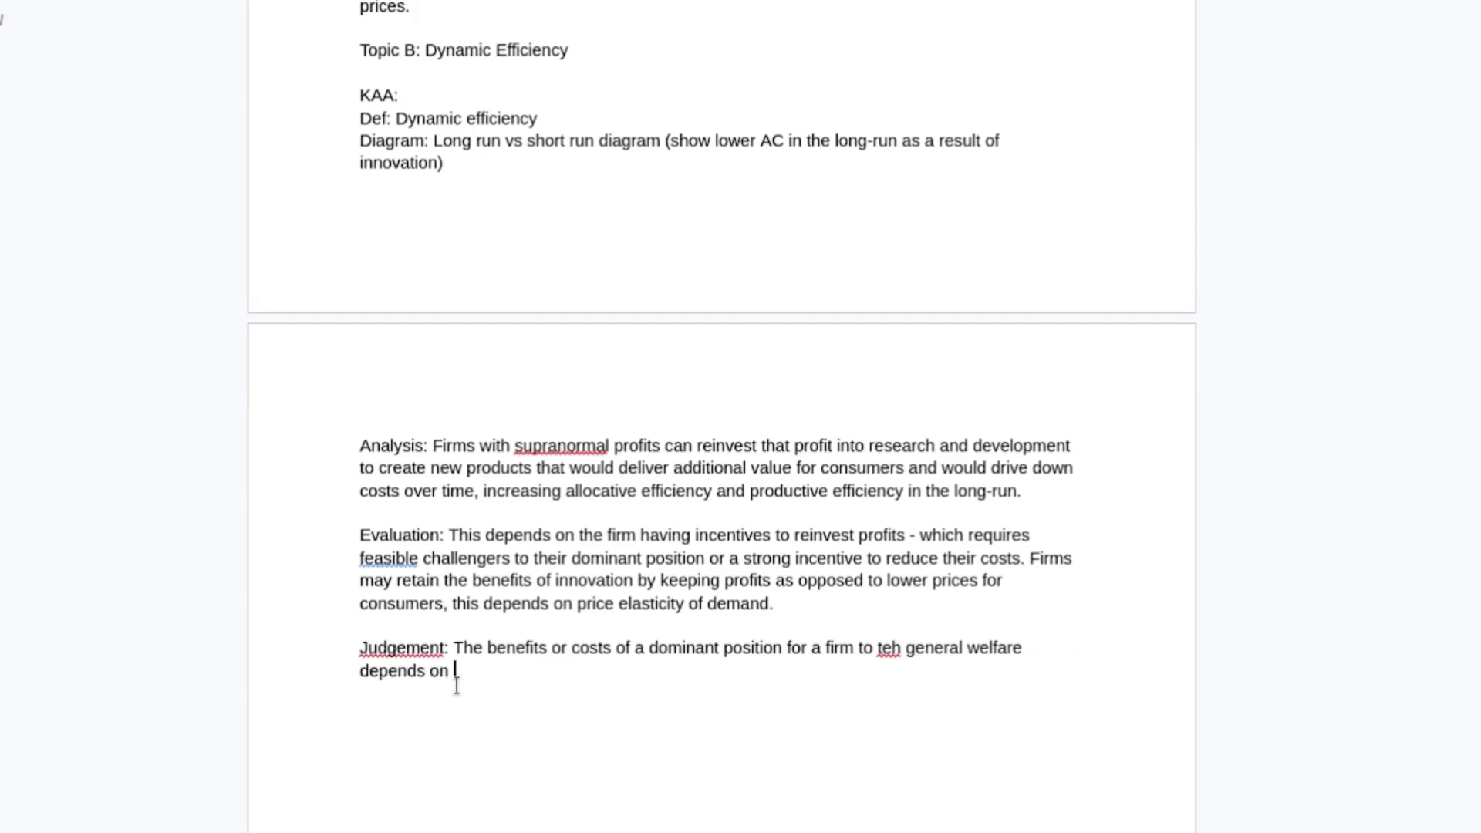
type(" A) the feasibility of rivals")
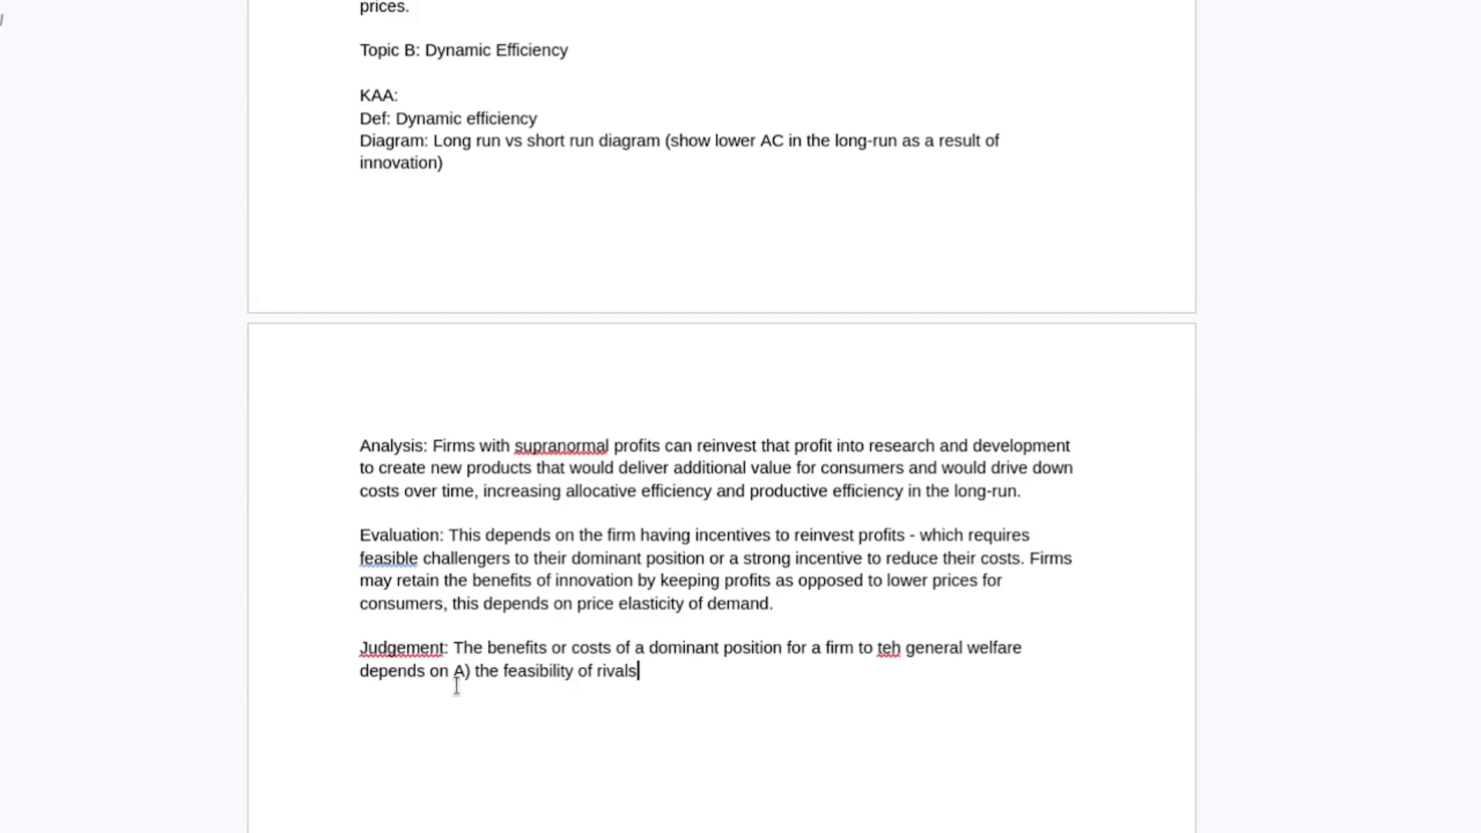
type(" in pressuring firms ")
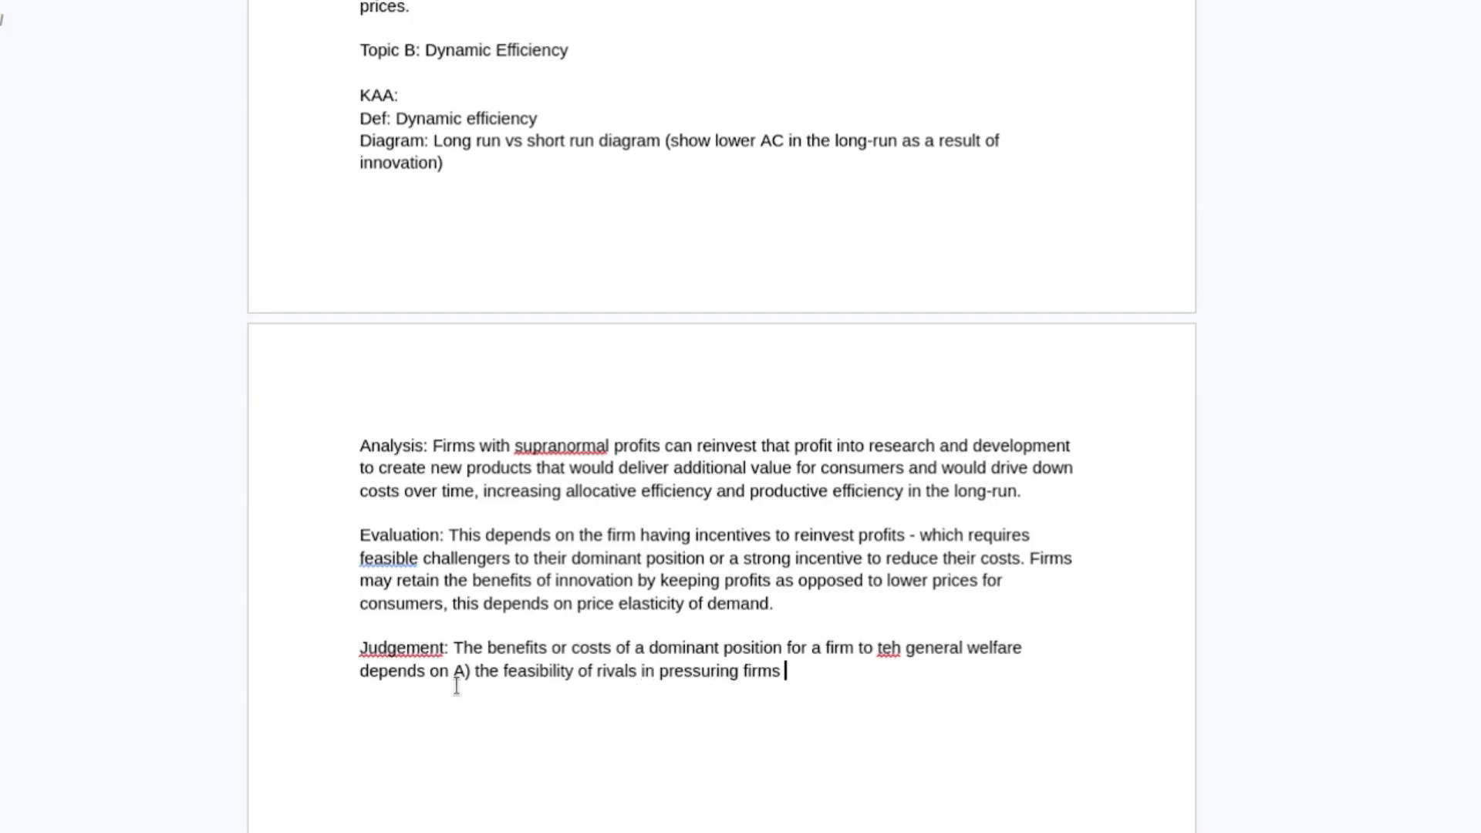
type("to continue innovation ")
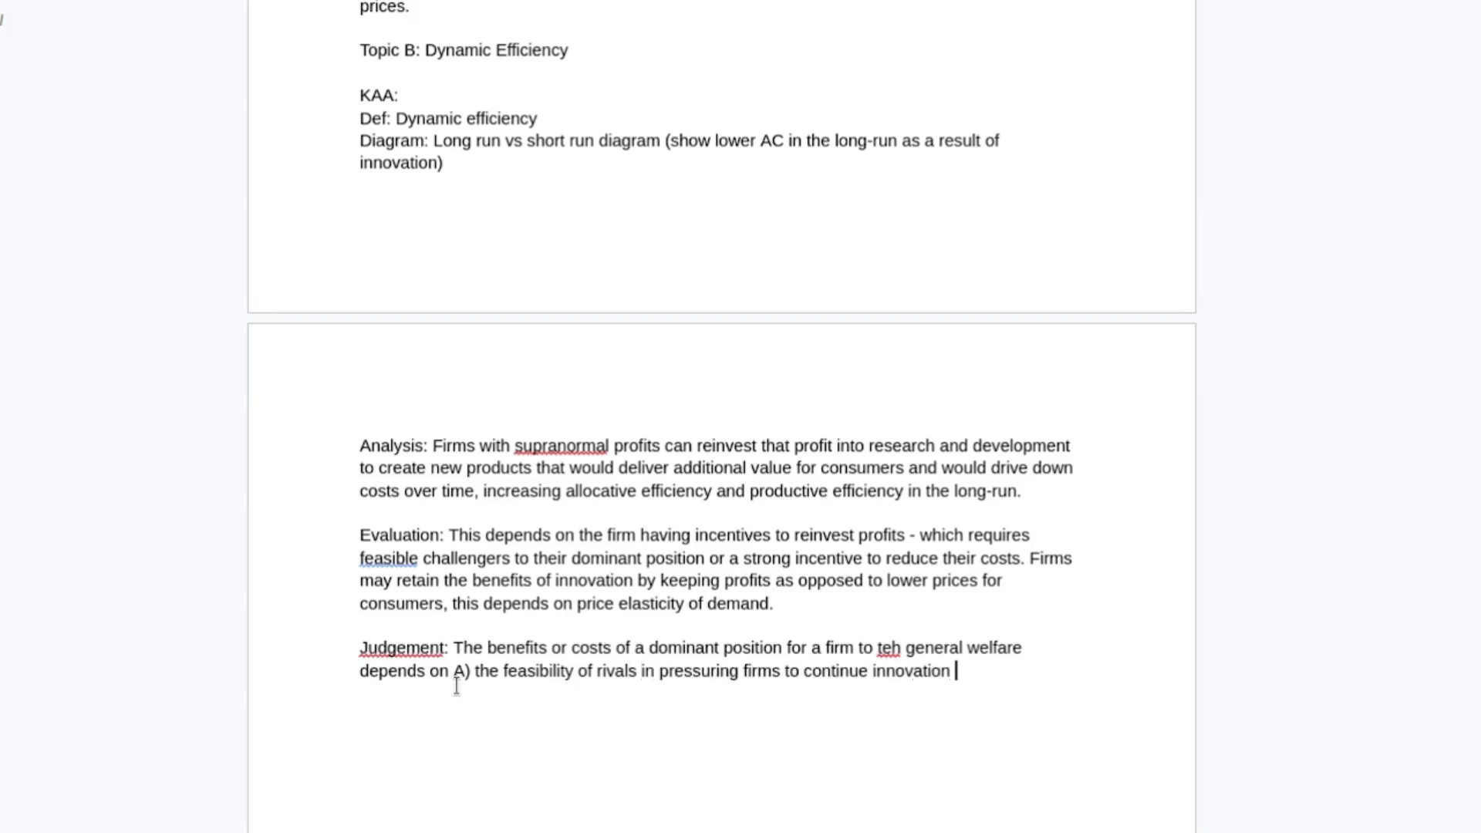
type("and B) the price elas")
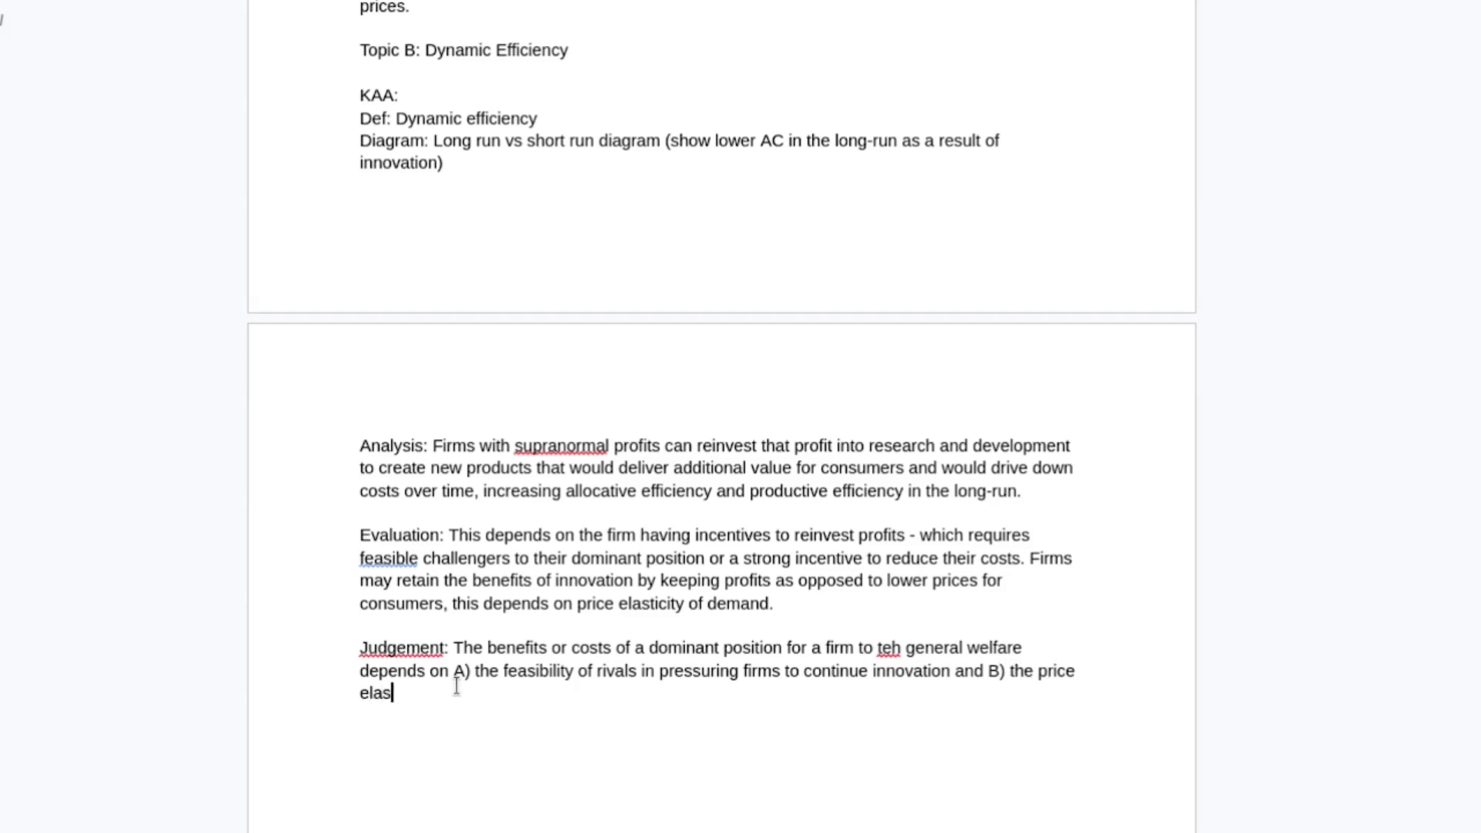
type("ticity of demand.")
left_click_drag(608, 730, 321, 655)
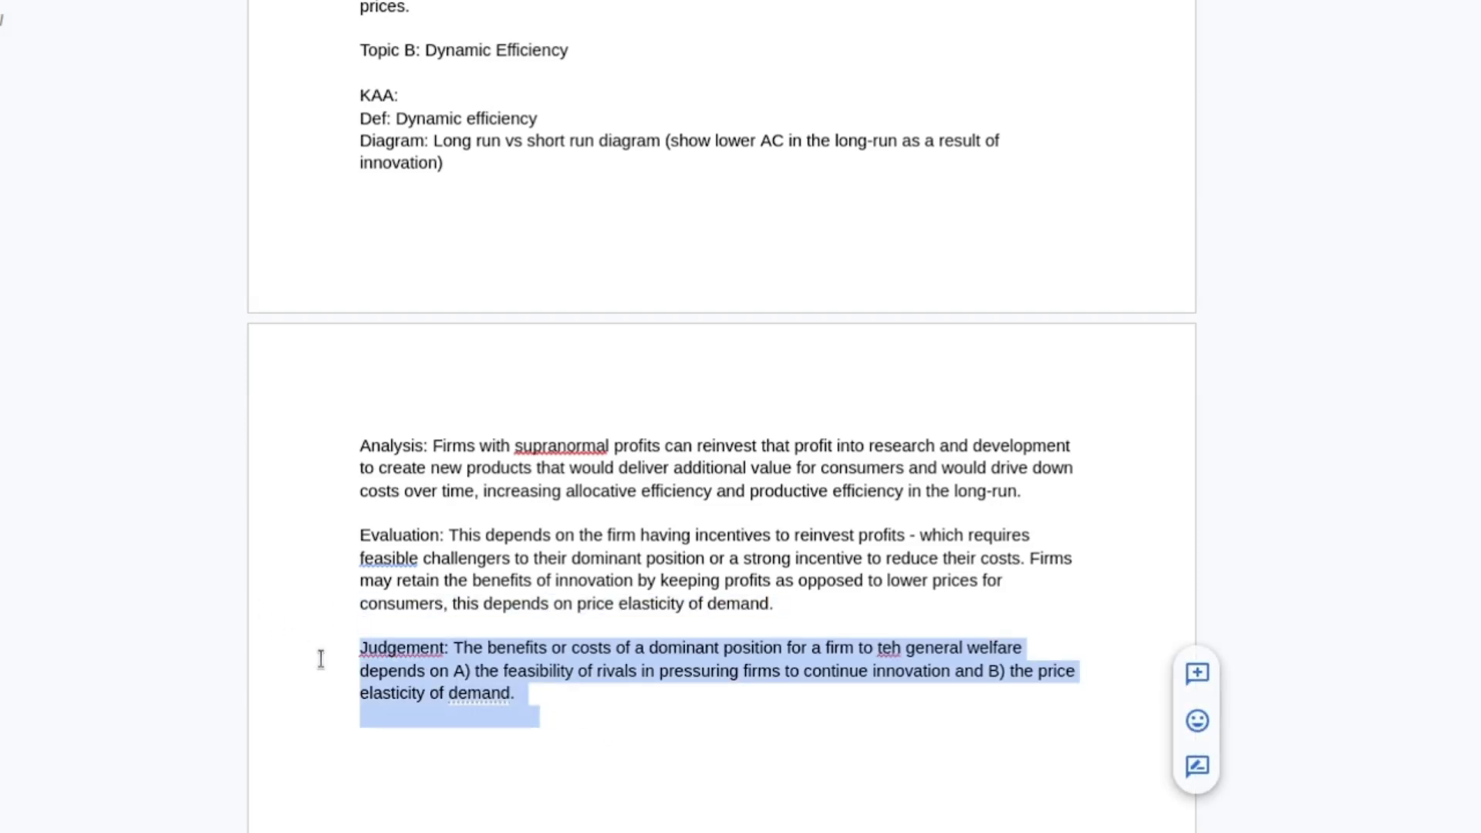
scroll(493, 390, "up", 6)
scroll(444, 266, "up", 3)
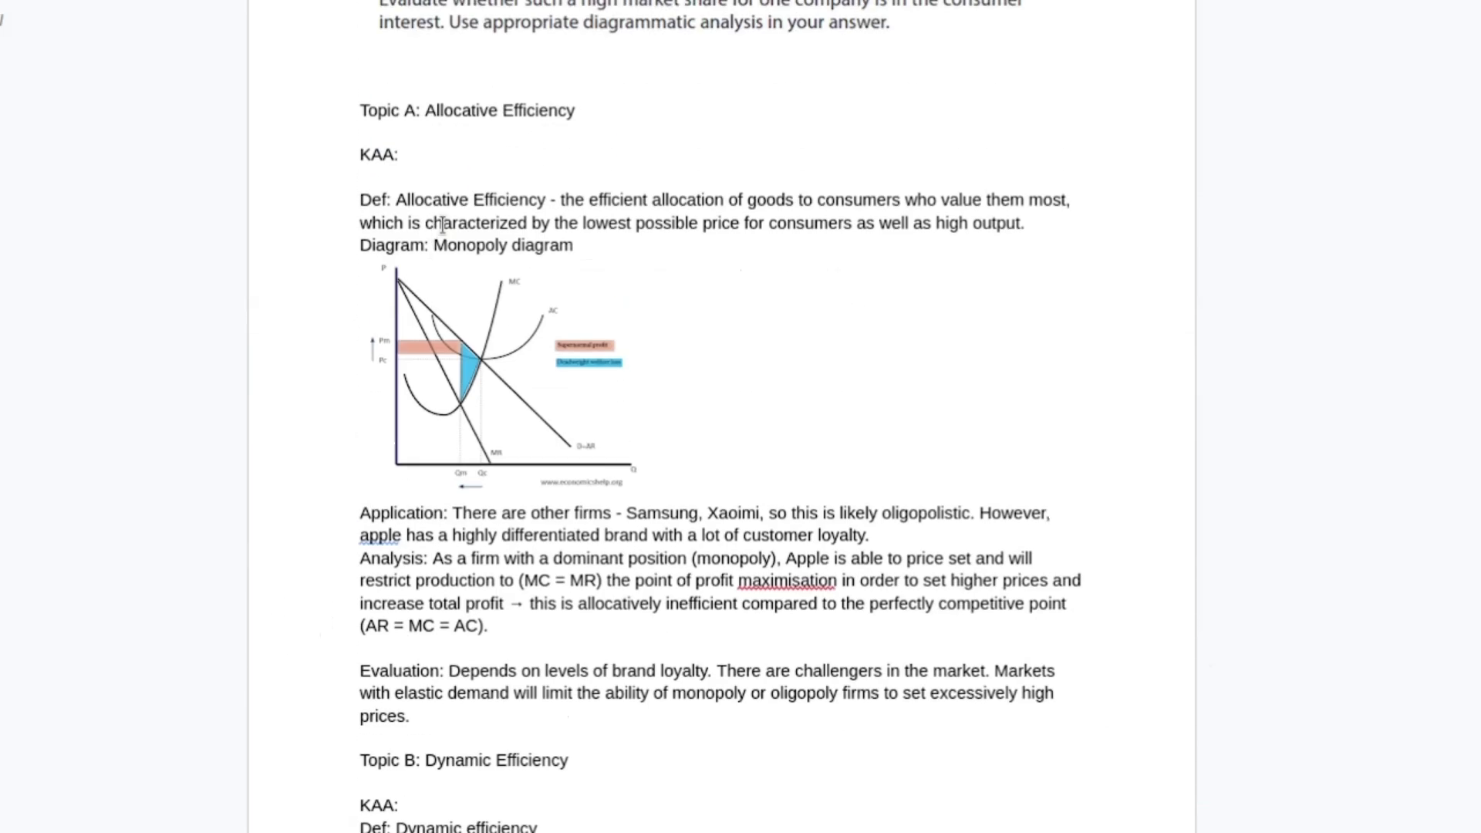
left_click_drag(404, 108, 761, 506)
scroll(358, 363, "down", 6)
left_click_drag(317, 292, 615, 522)
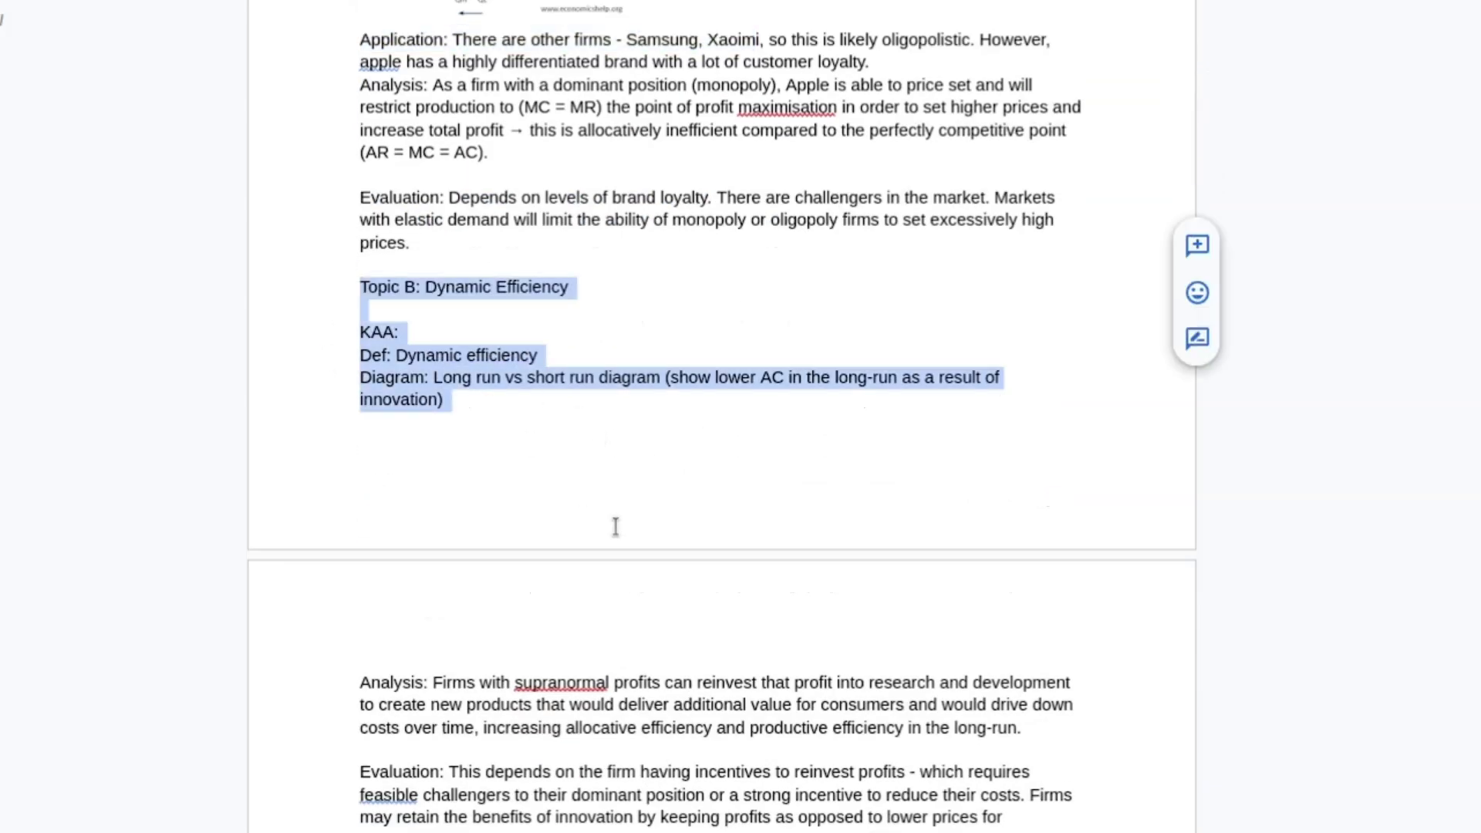
scroll(611, 517, "down", 5)
left_click(668, 552)
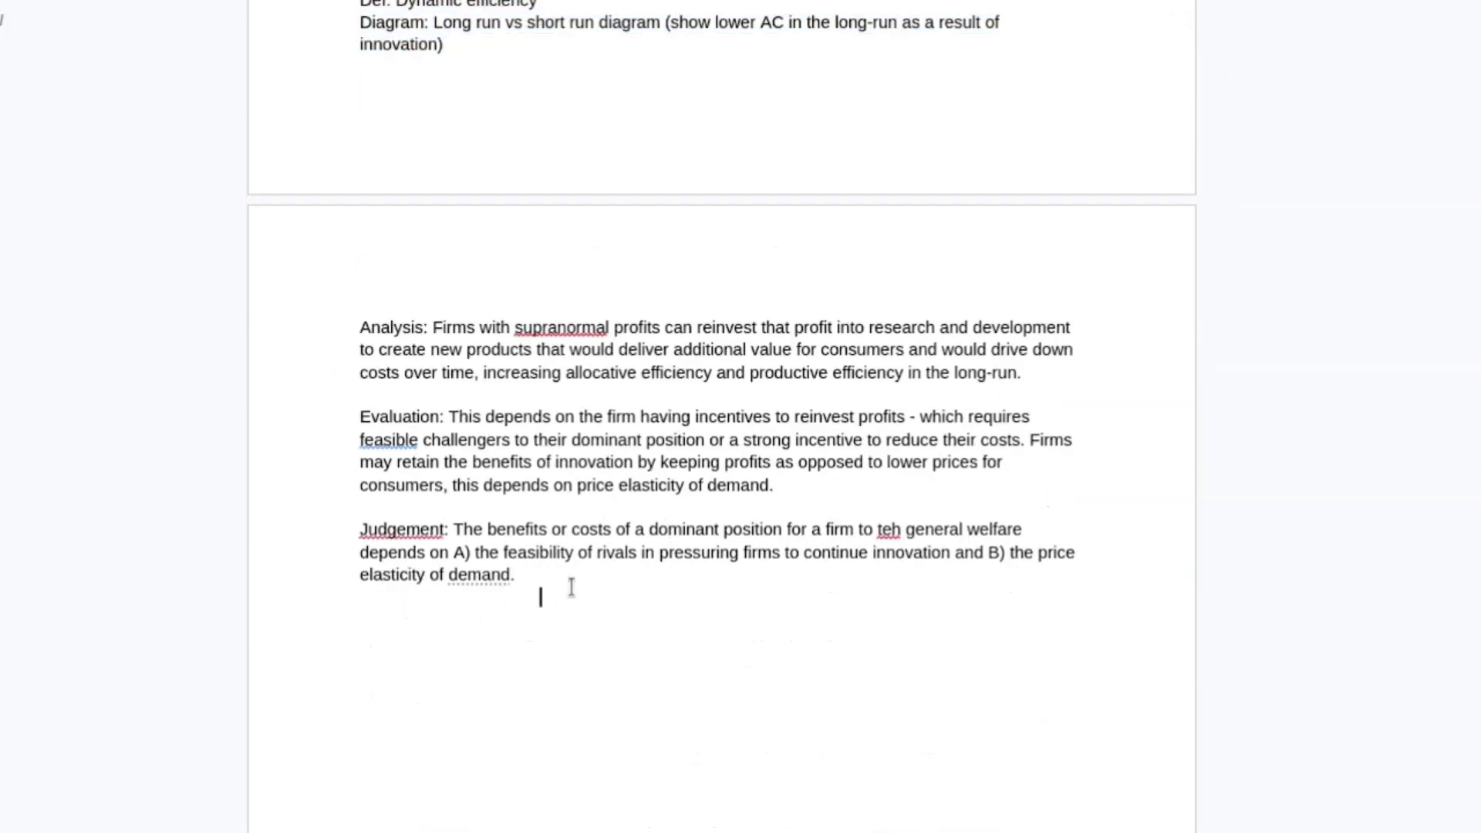
left_click_drag(561, 608, 572, 354)
scroll(510, 280, "up", 3)
scroll(588, 387, "up", 5)
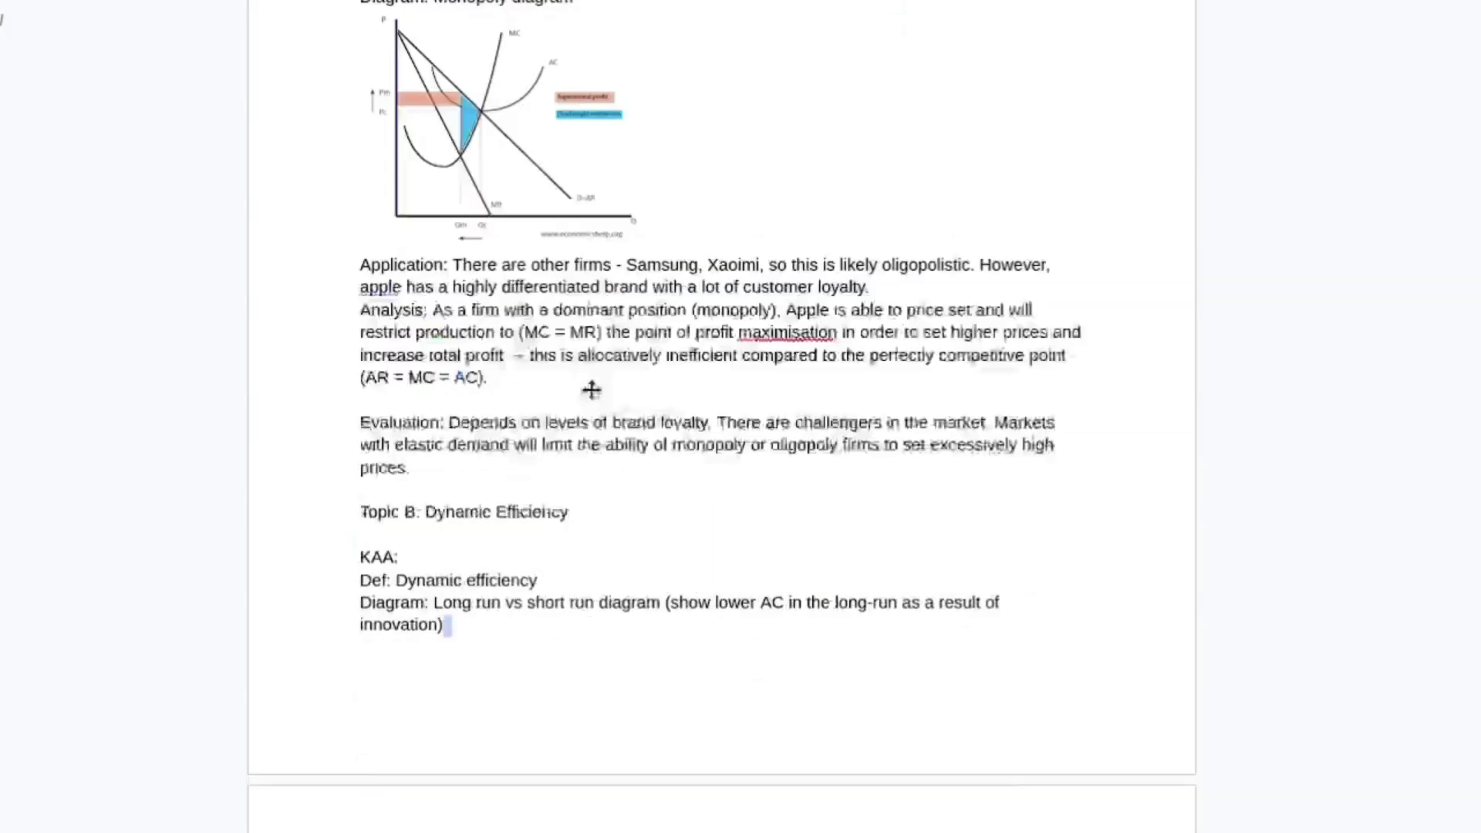
scroll(589, 386, "down", 9)
left_click(565, 522)
left_click_drag(583, 483, 447, 410)
scroll(586, 233, "up", 6)
scroll(585, 234, "down", 6)
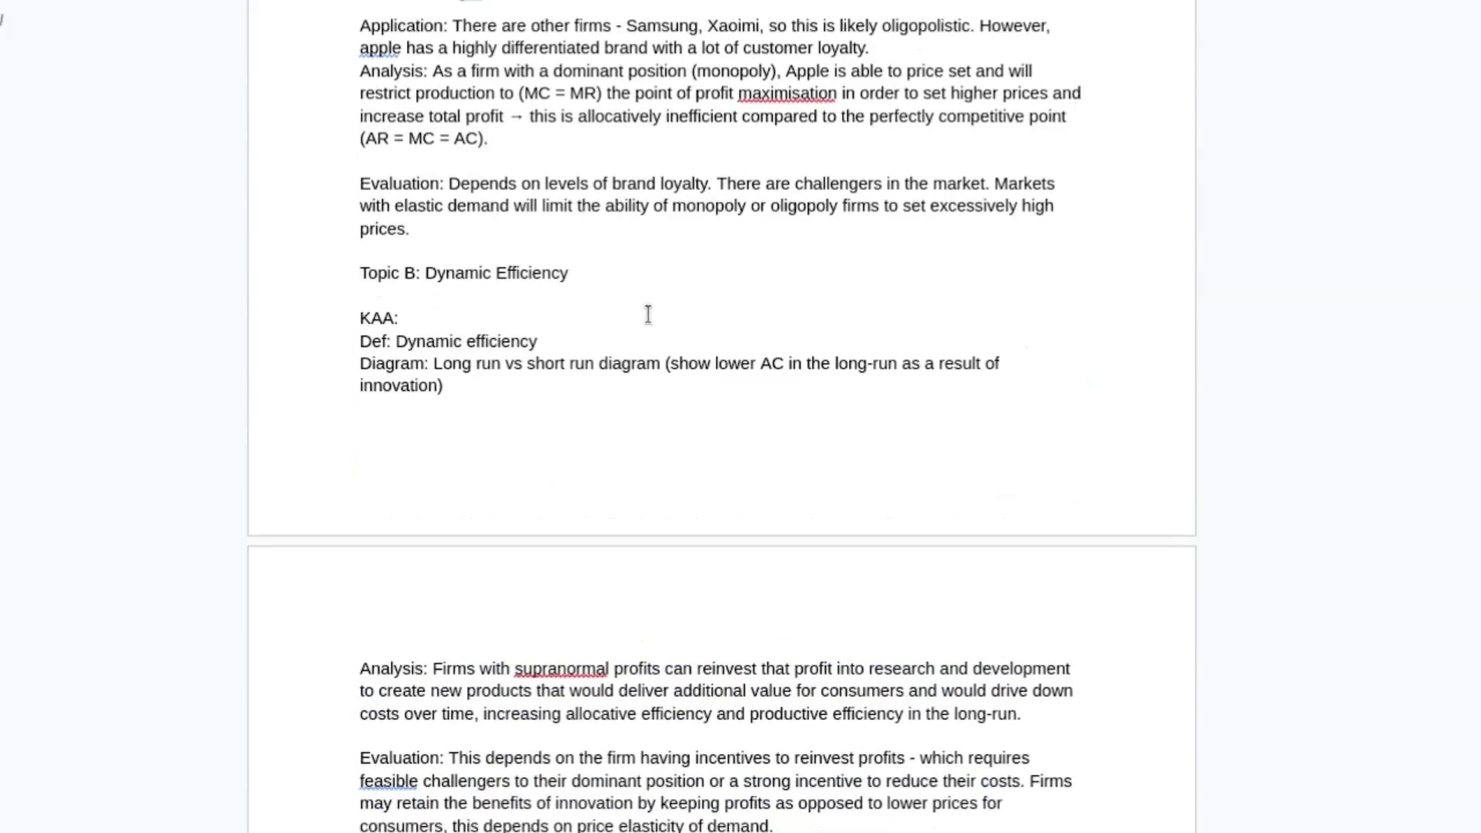
left_click_drag(544, 480, 642, 536)
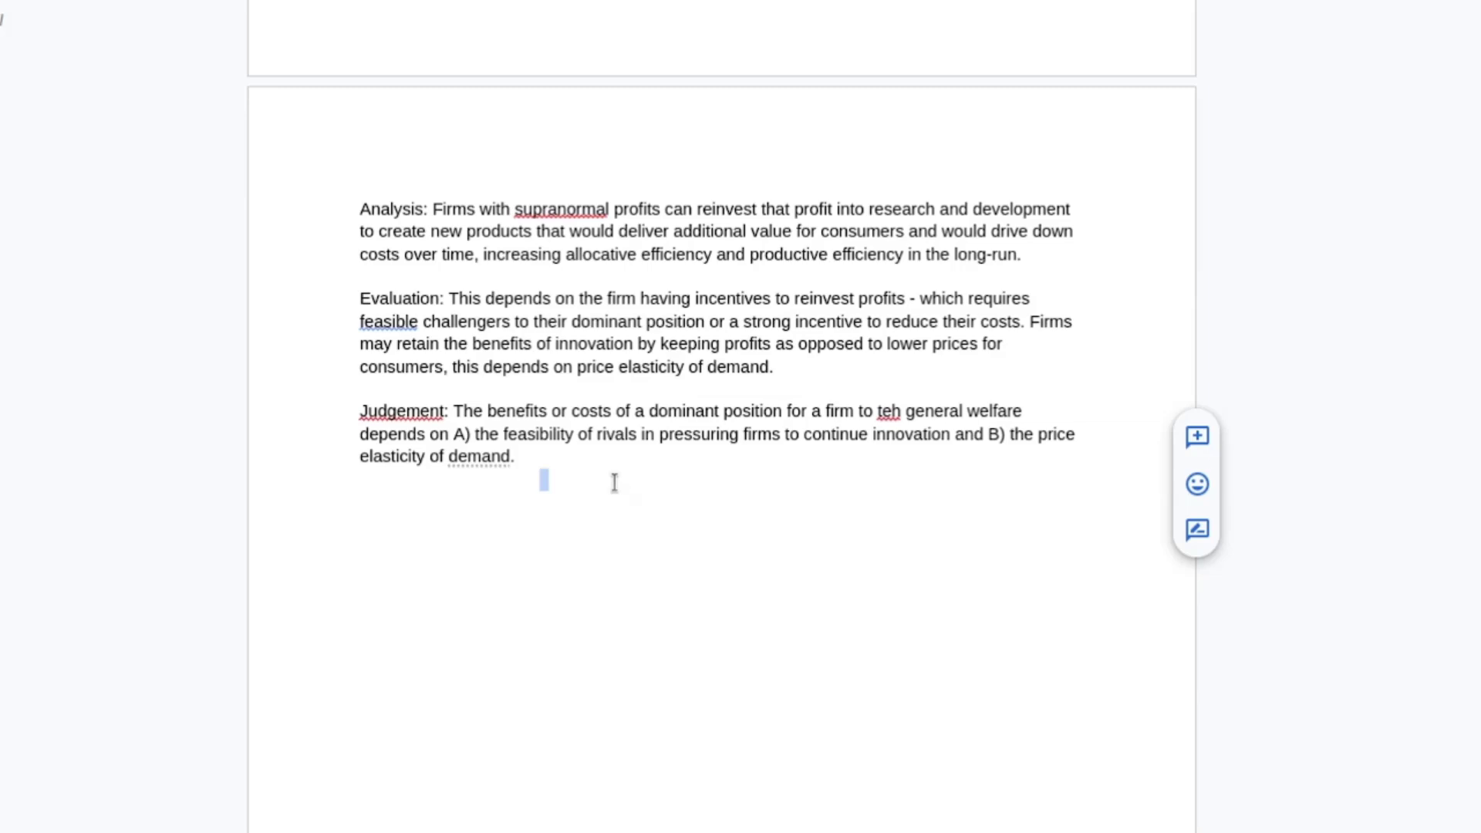
left_click(615, 482)
scroll(615, 483, "up", 12)
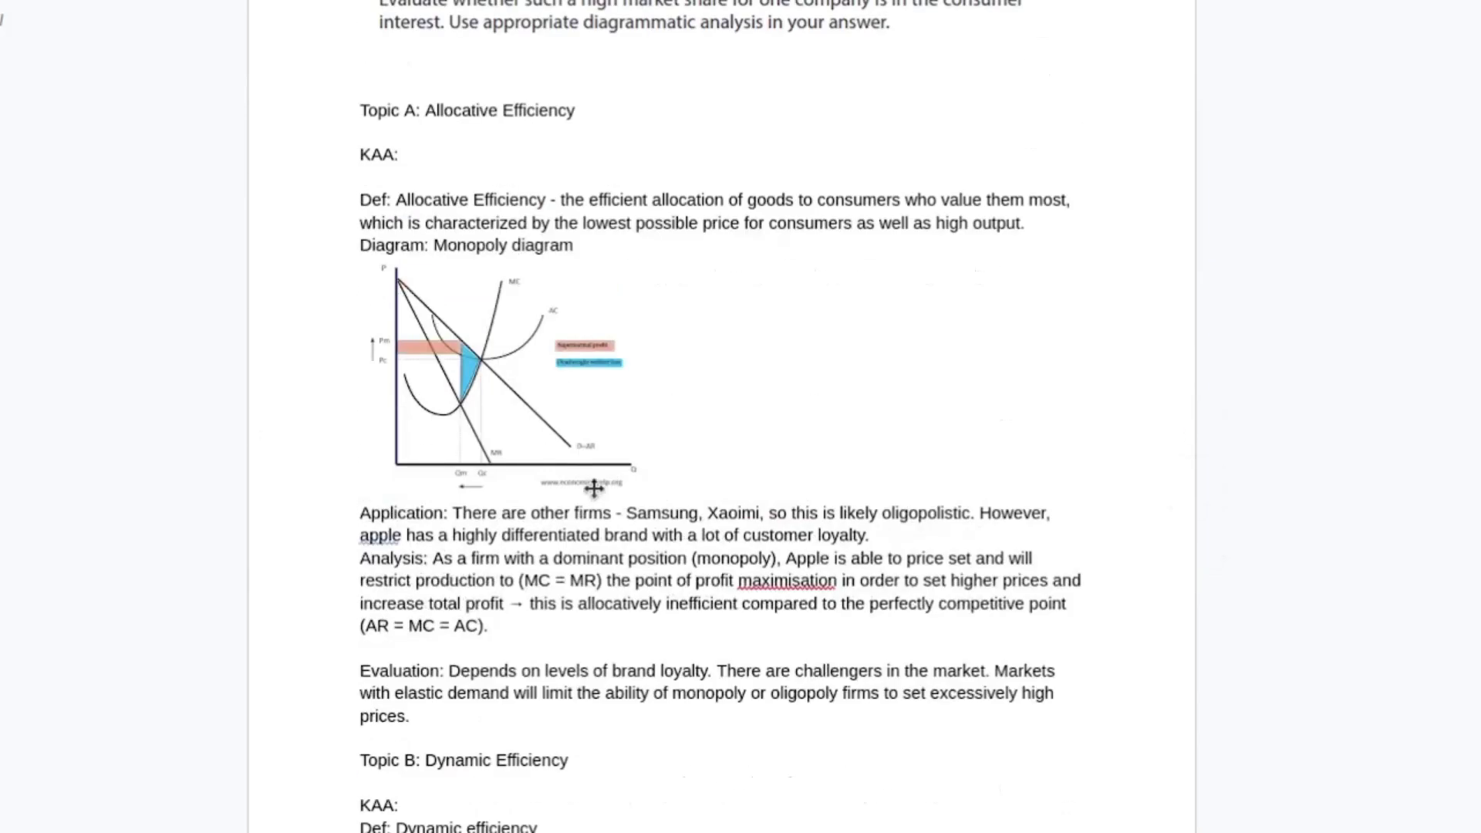
scroll(764, 393, "down", 5)
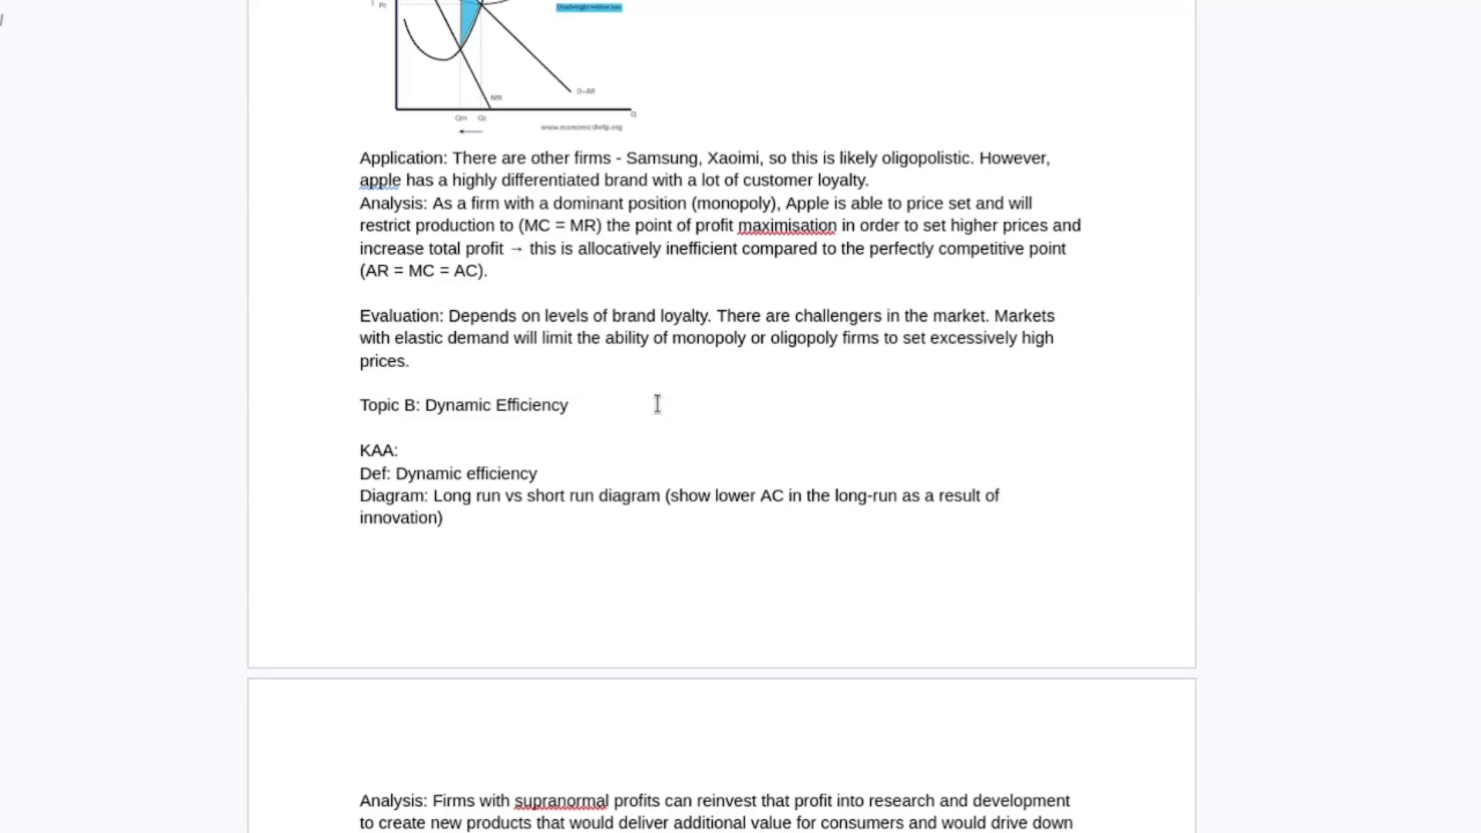
scroll(639, 404, "down", 5)
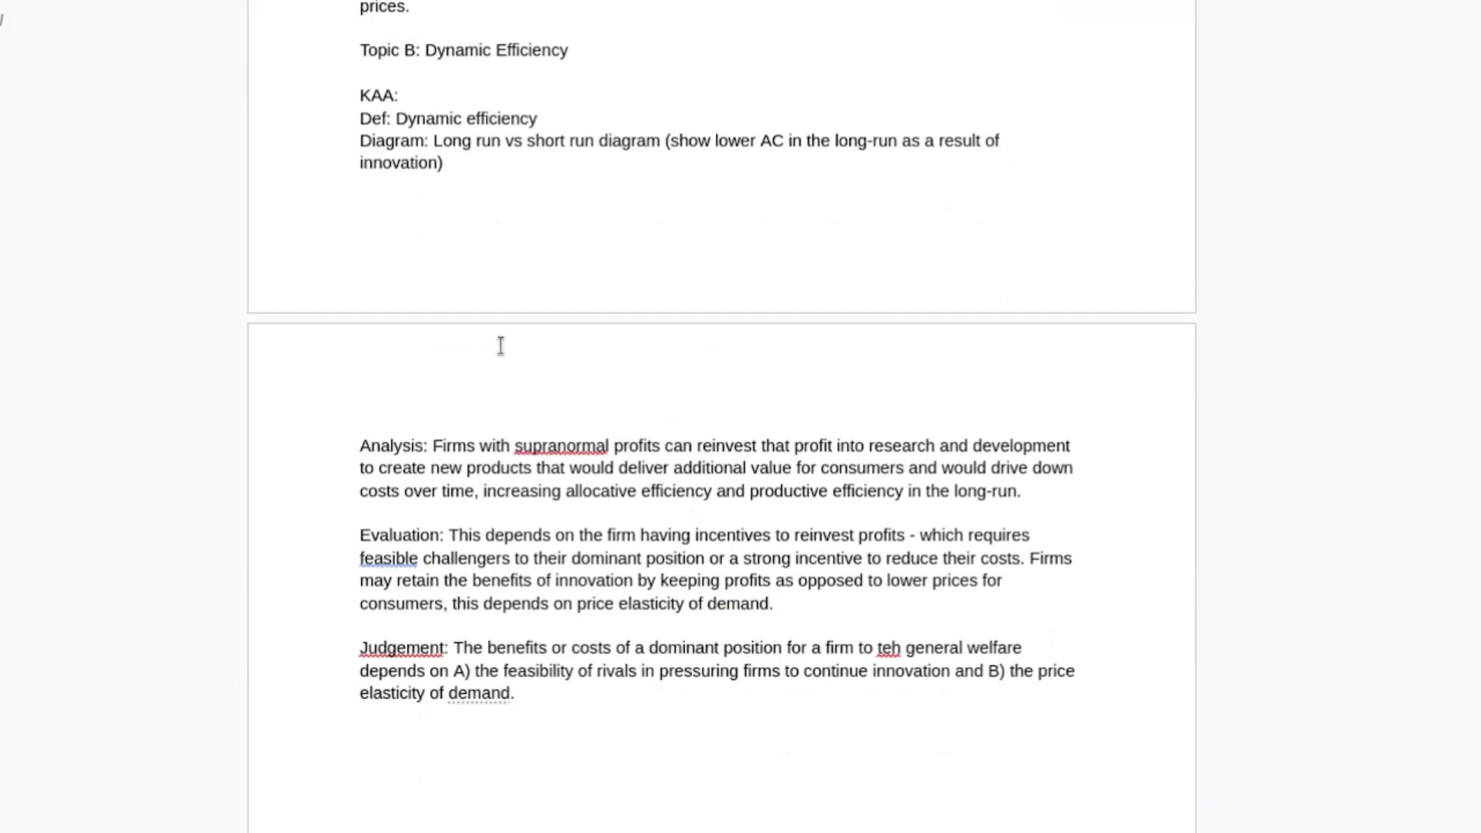
scroll(715, 417, "up", 8)
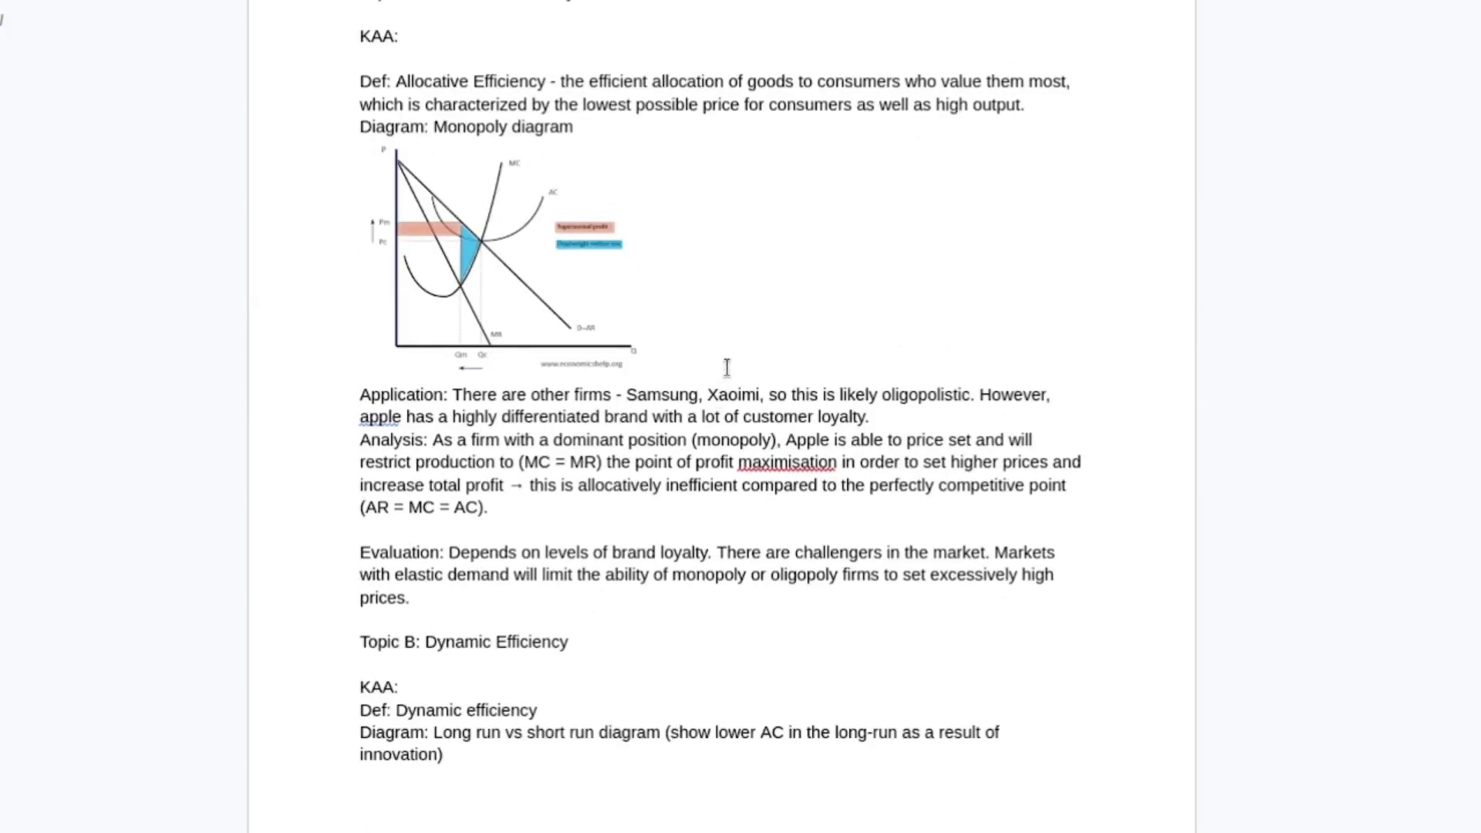
scroll(729, 408, "down", 7)
scroll(743, 492, "up", 5)
scroll(757, 427, "down", 3)
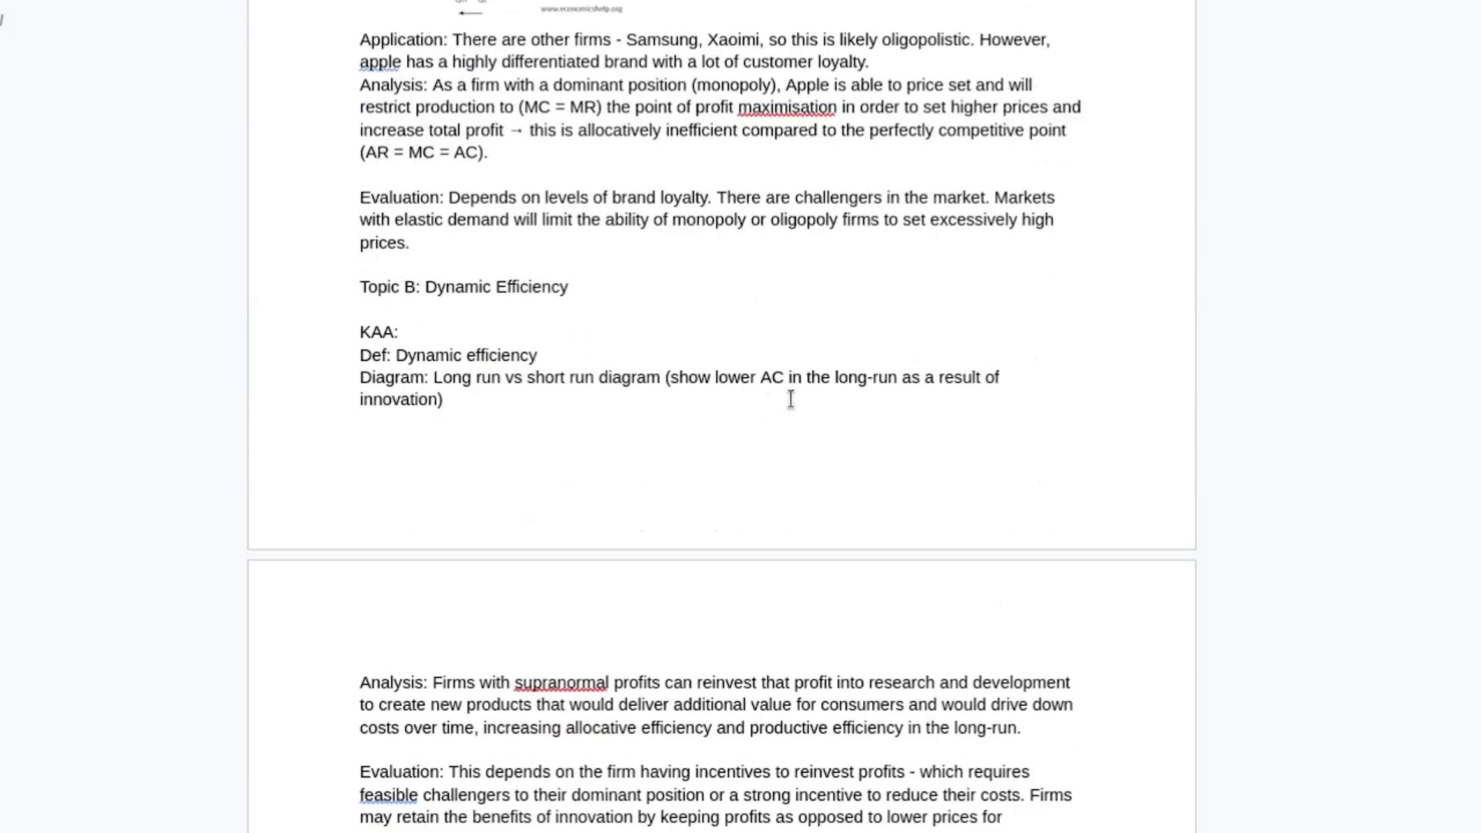
scroll(791, 401, "down", 10)
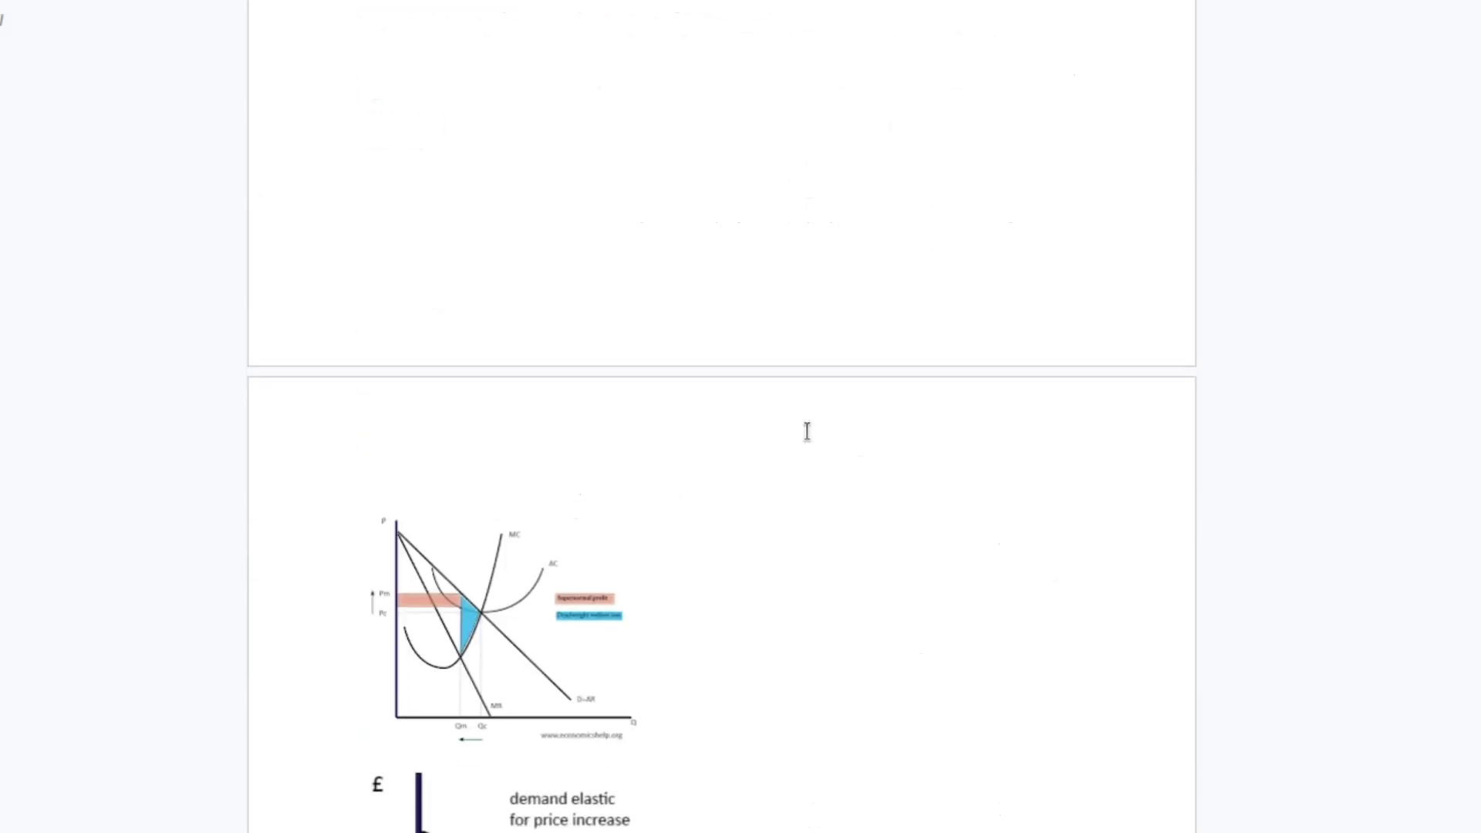